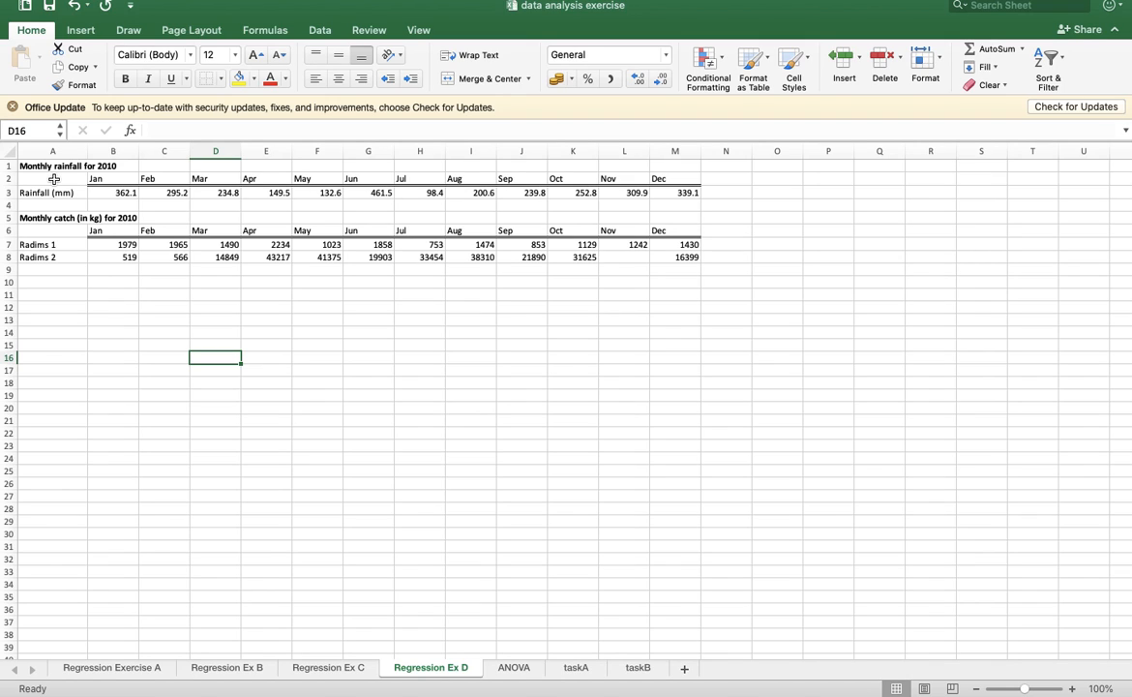
- Copy the monthly rainfall table A2:M3 and paste it transposed starting at cell A11
left_click_drag(54, 179, 665, 188)
key("super+c")
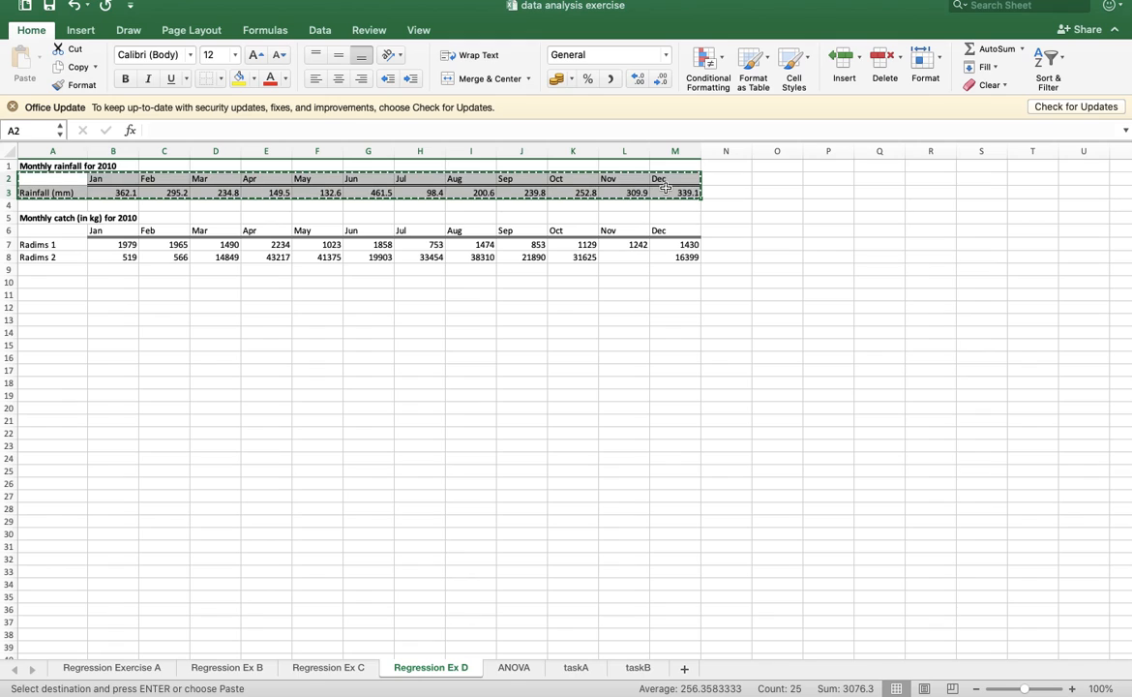
left_click(40, 294)
left_click(42, 58)
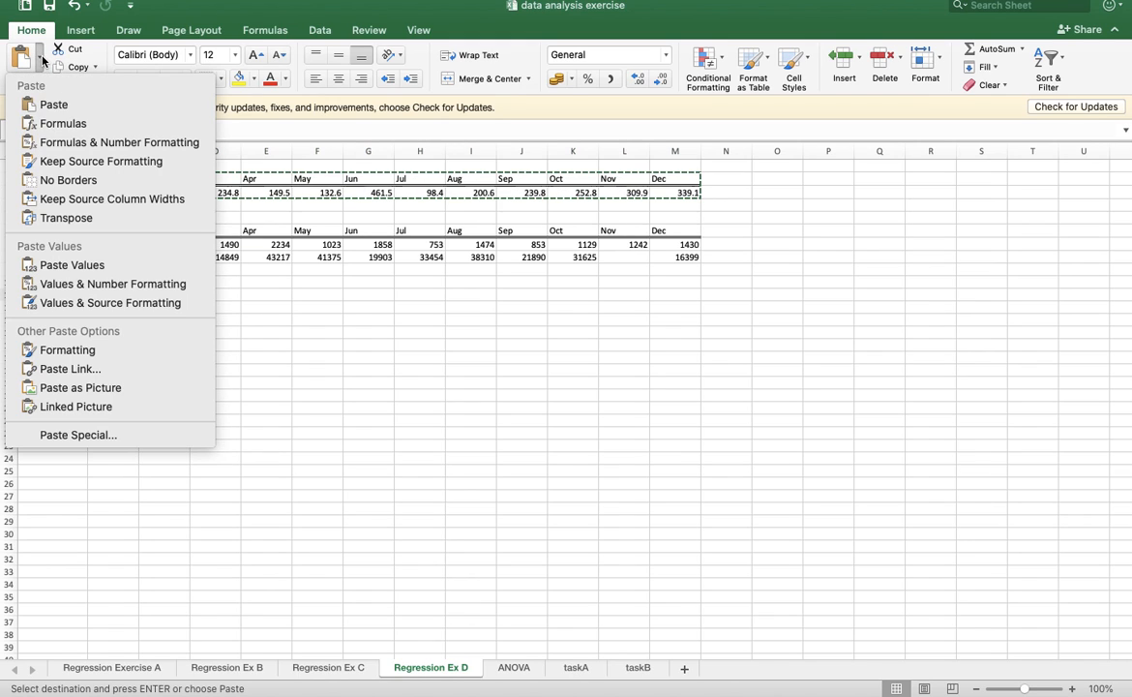
left_click(65, 218)
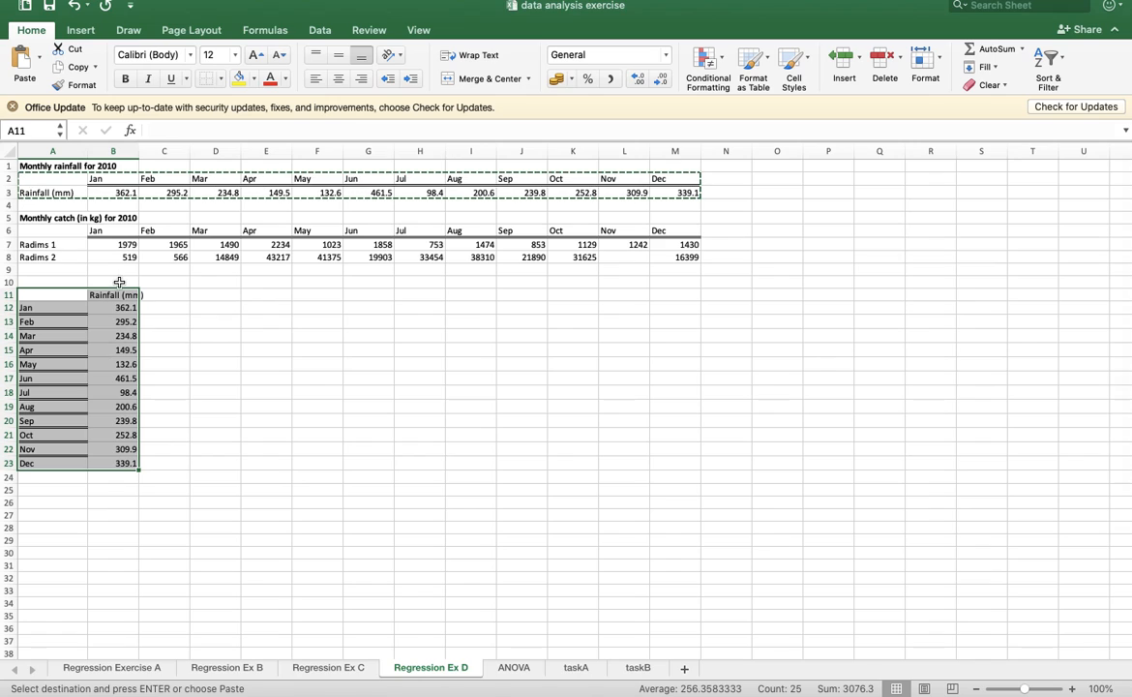
- Copy the Radims 1 and Radims 2 catch rows A7:M8 and paste them transposed starting at cell C11
left_click(66, 244)
left_click_drag(66, 244, 677, 260)
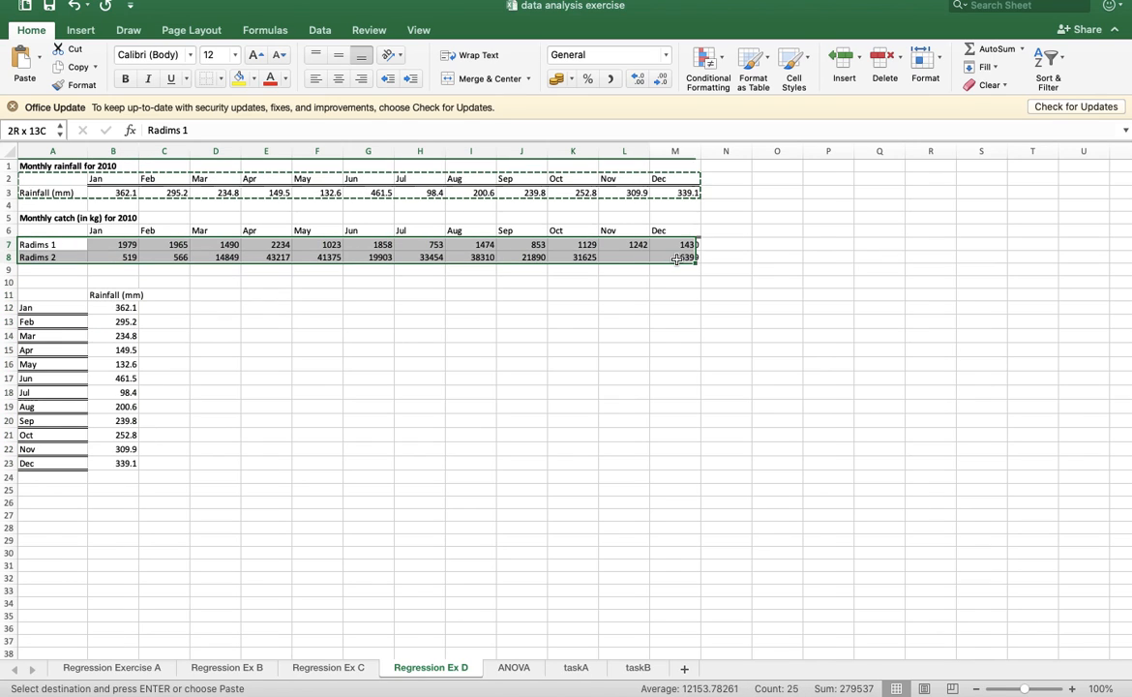
left_click(39, 62)
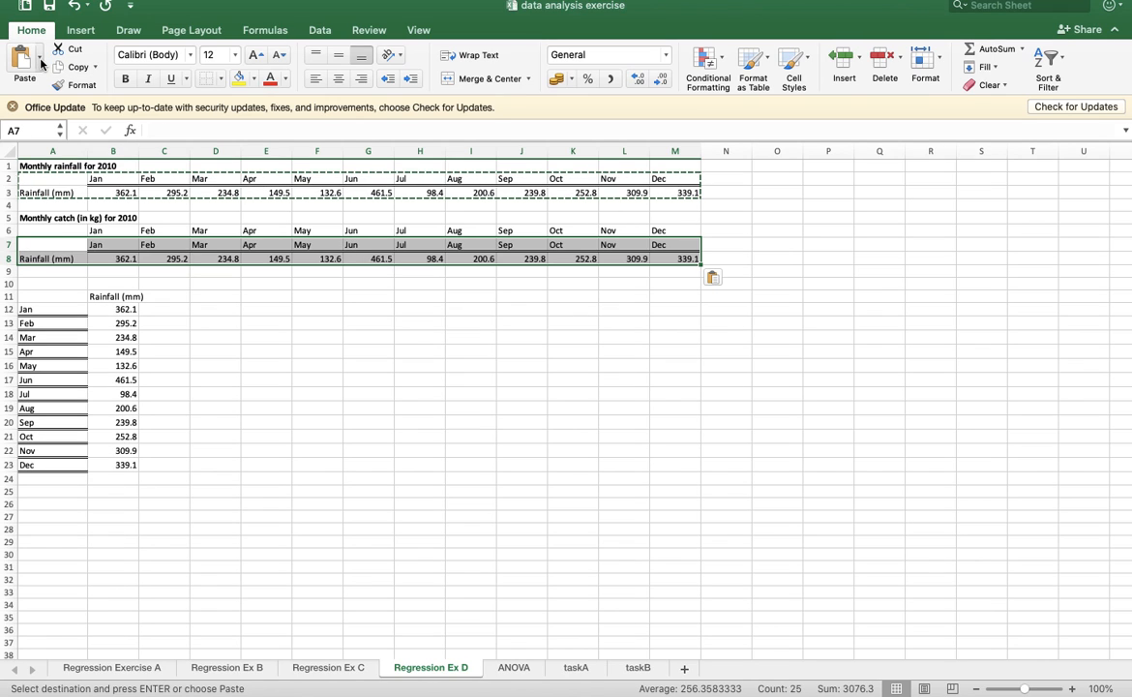
left_click(41, 62)
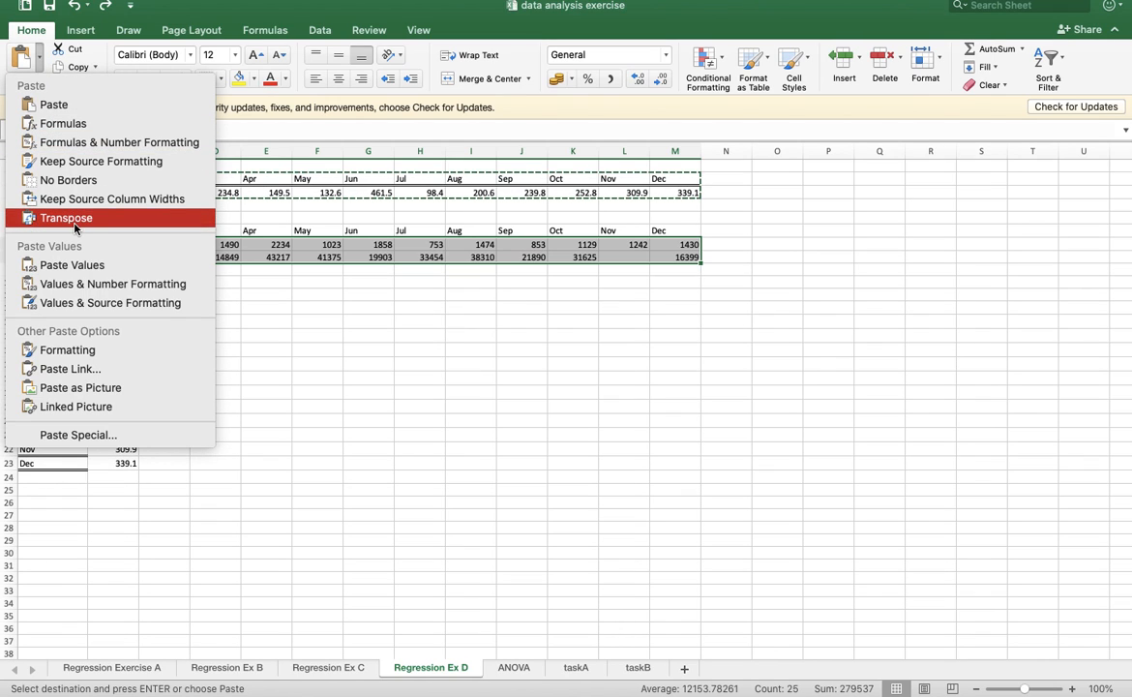
left_click(282, 216)
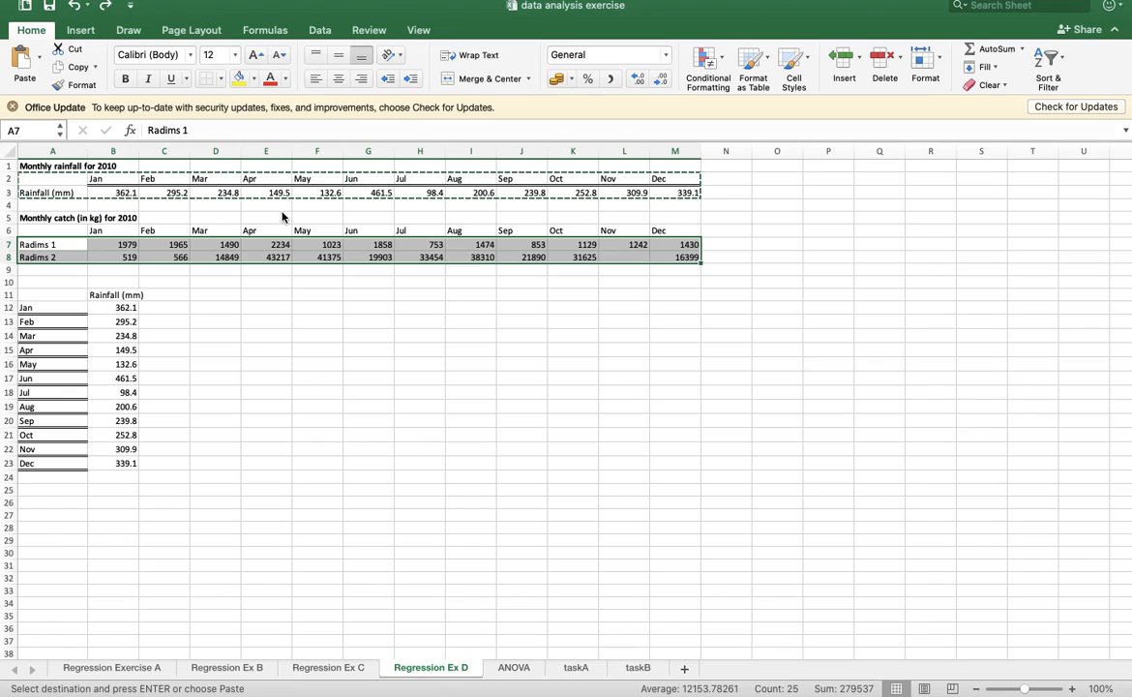
key("super+c")
left_click(170, 295)
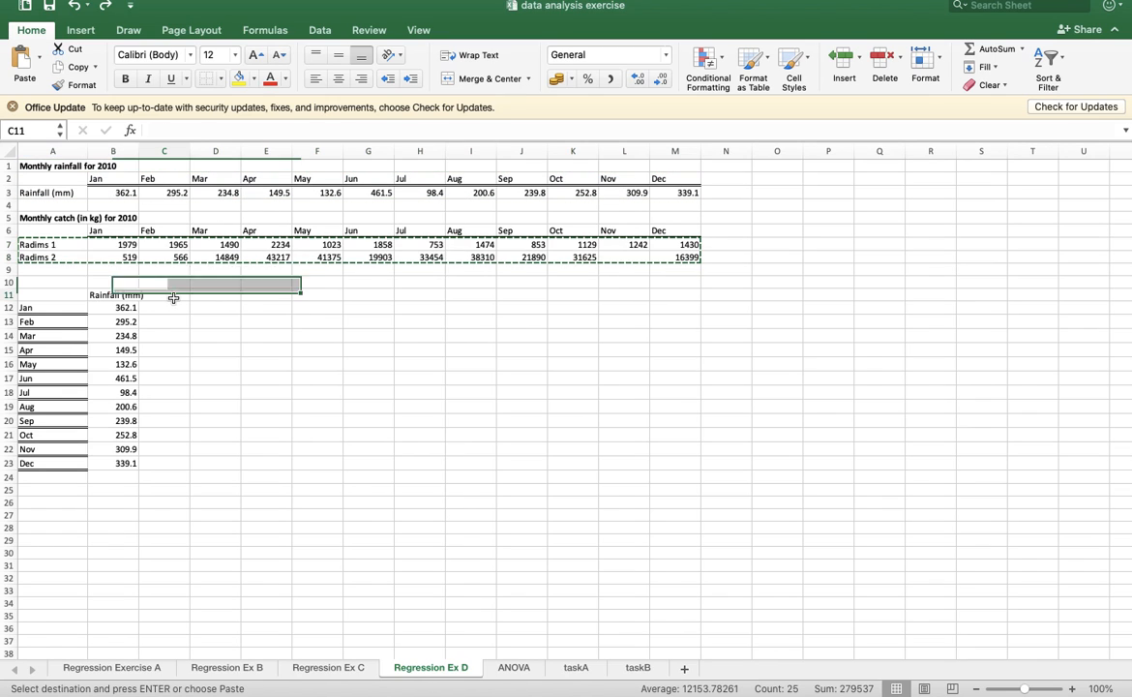
left_click(41, 62)
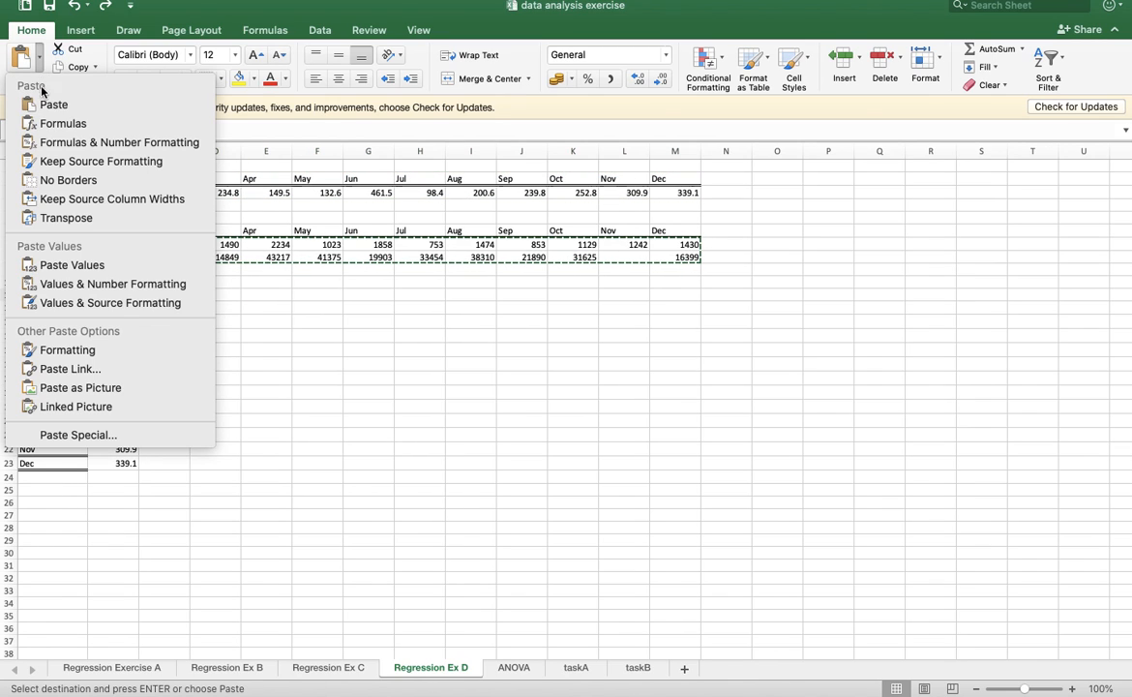
left_click(93, 218)
left_click(305, 373)
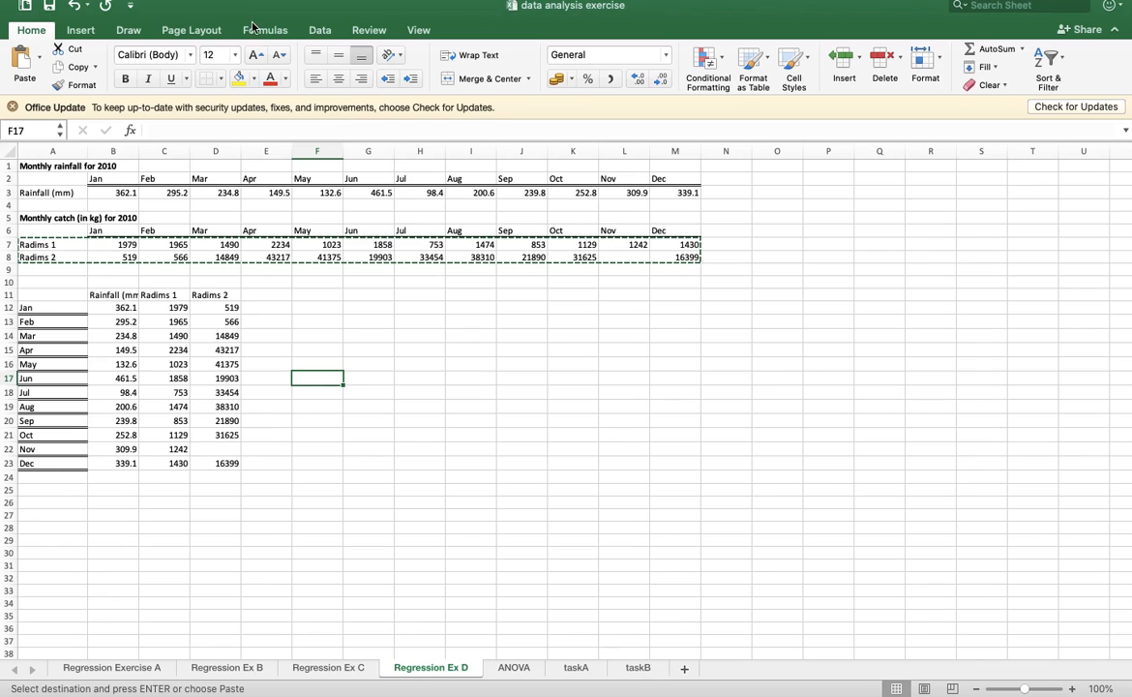
- Set up a Regression analysis with the Radims 1 catch C11:C23 as the Y range and rainfall B11:B23 as the X range
left_click(328, 34)
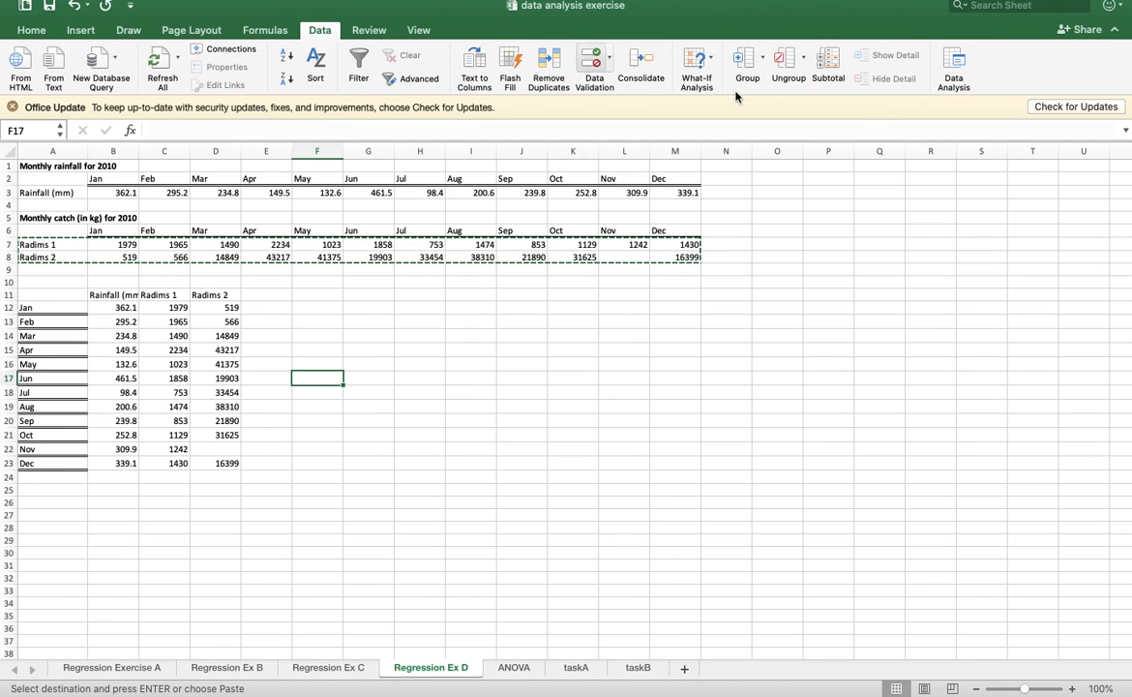
left_click(953, 70)
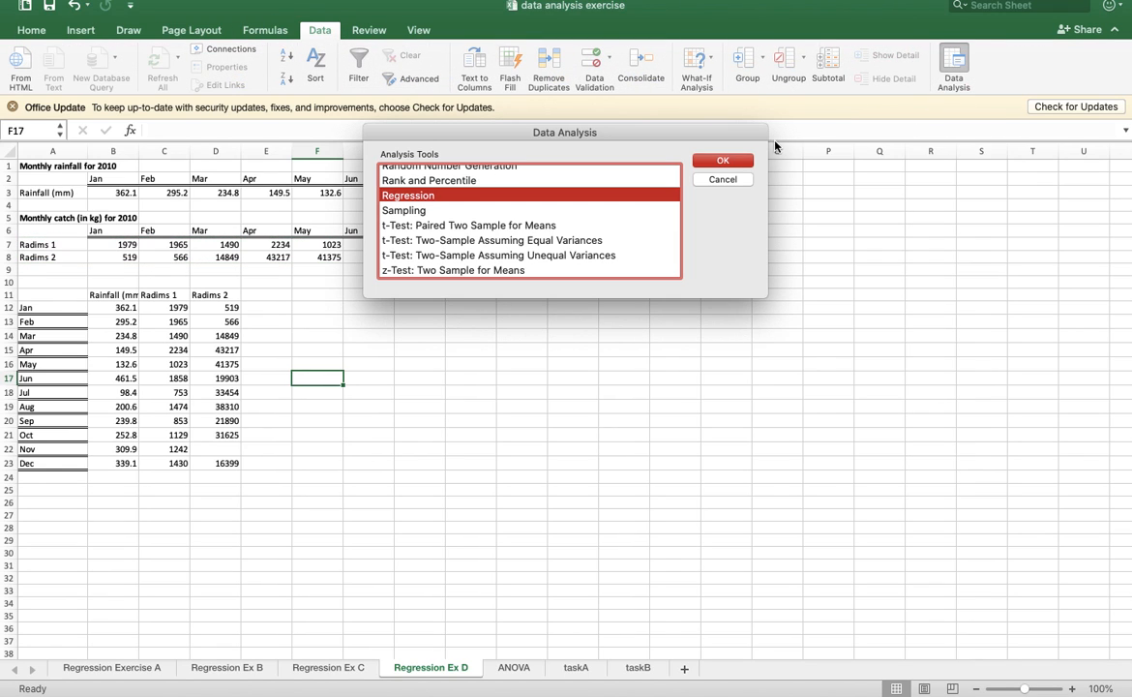
left_click(723, 161)
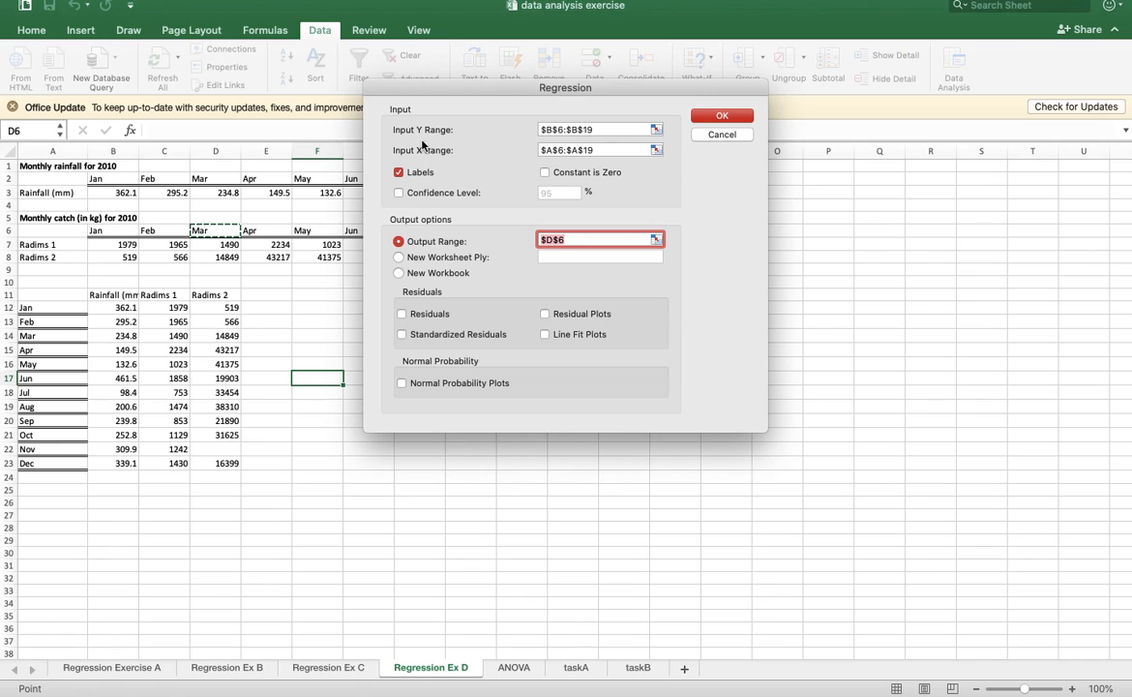
left_click(657, 130)
left_click_drag(165, 295, 169, 464)
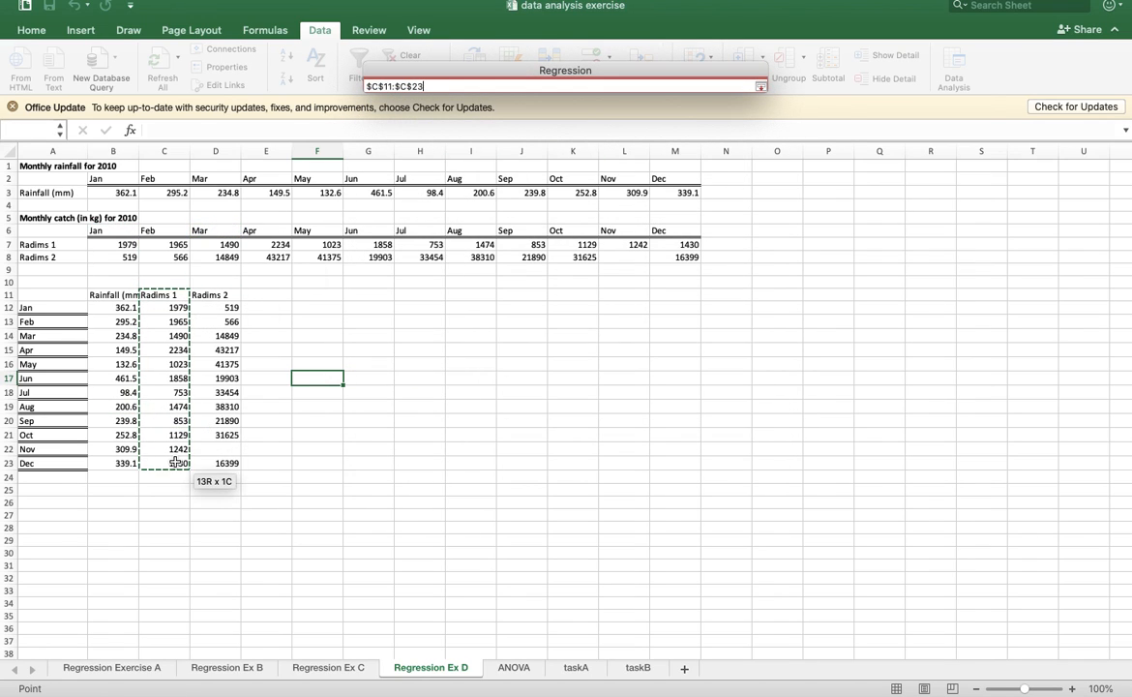
left_click(761, 86)
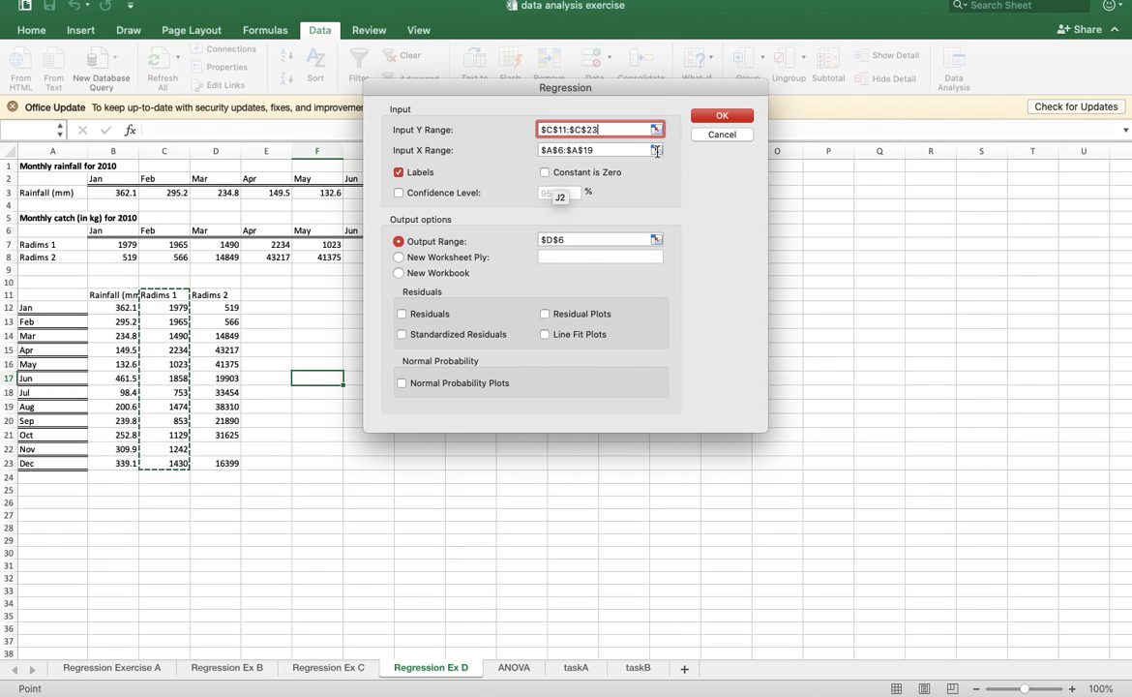
left_click(657, 147)
left_click_drag(113, 296, 125, 459)
left_click(761, 86)
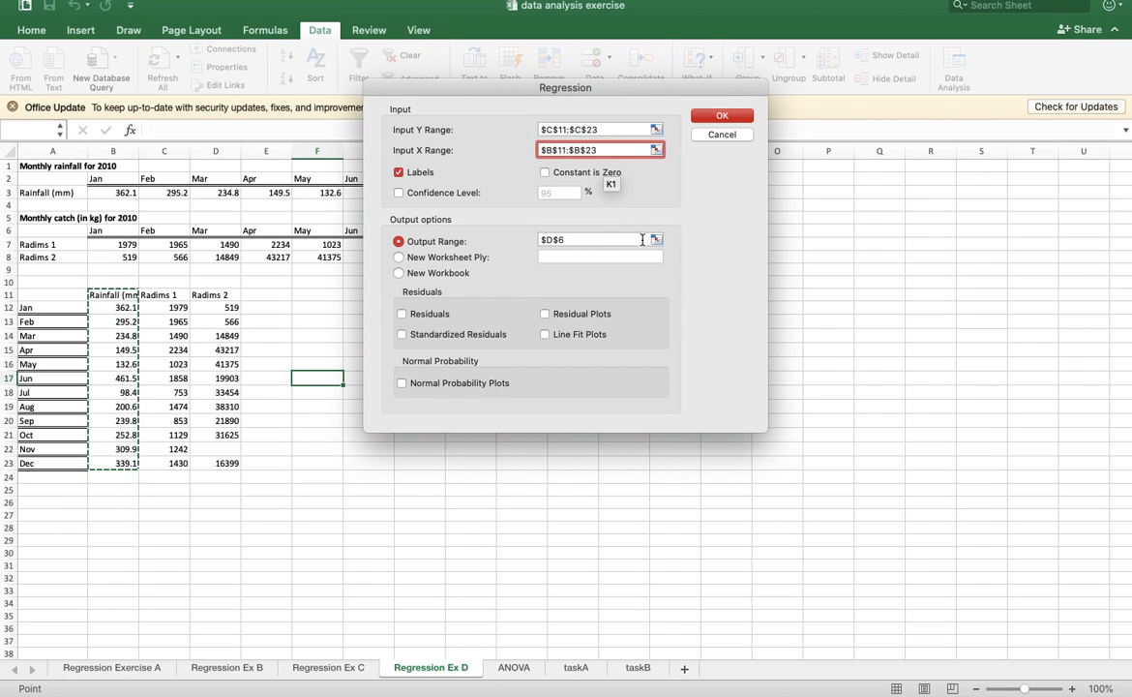
- Set the regression's output range to G11, keep labels enabled, and run the analysis
left_click(657, 240)
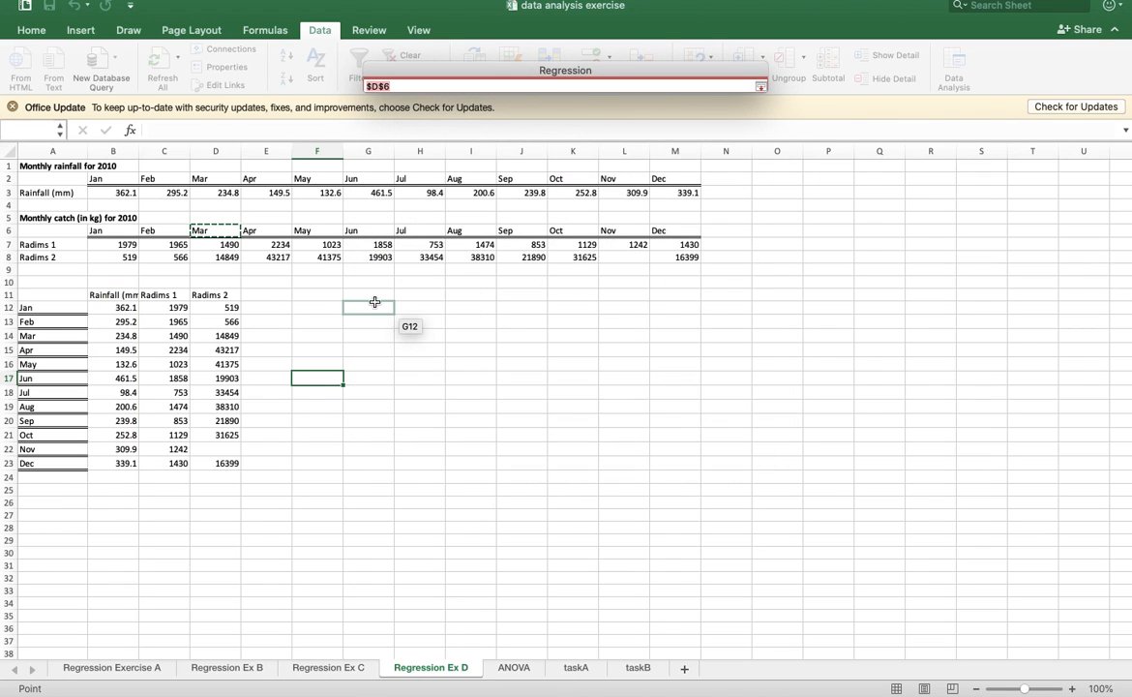
left_click(381, 296)
left_click(760, 86)
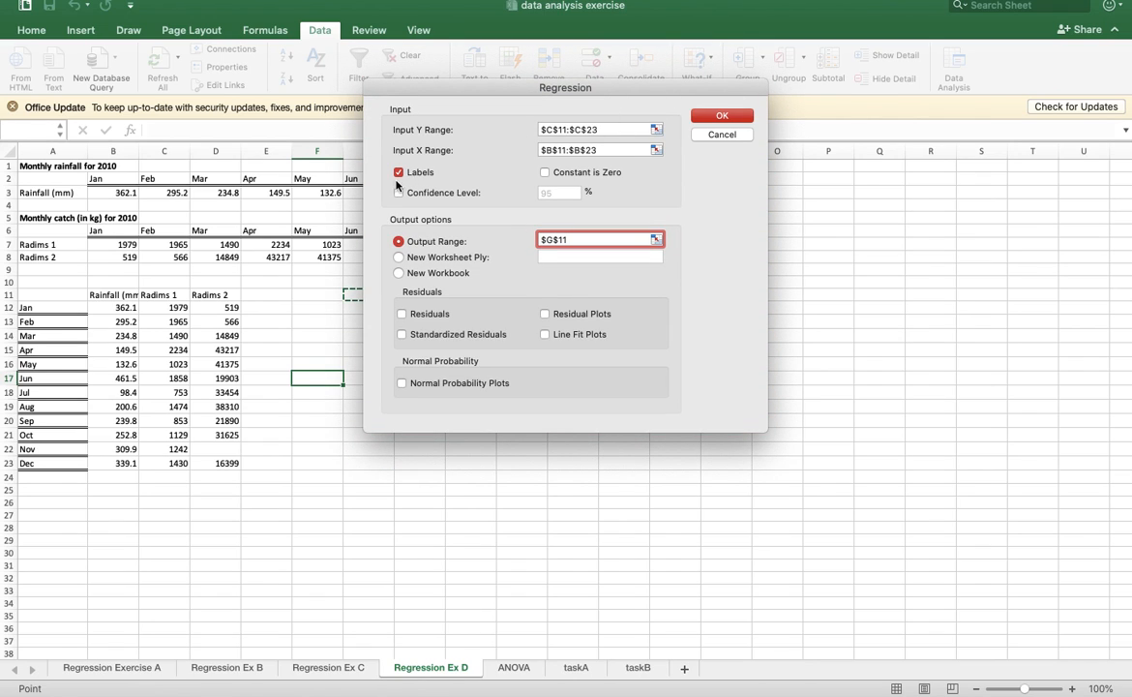
left_click(724, 117)
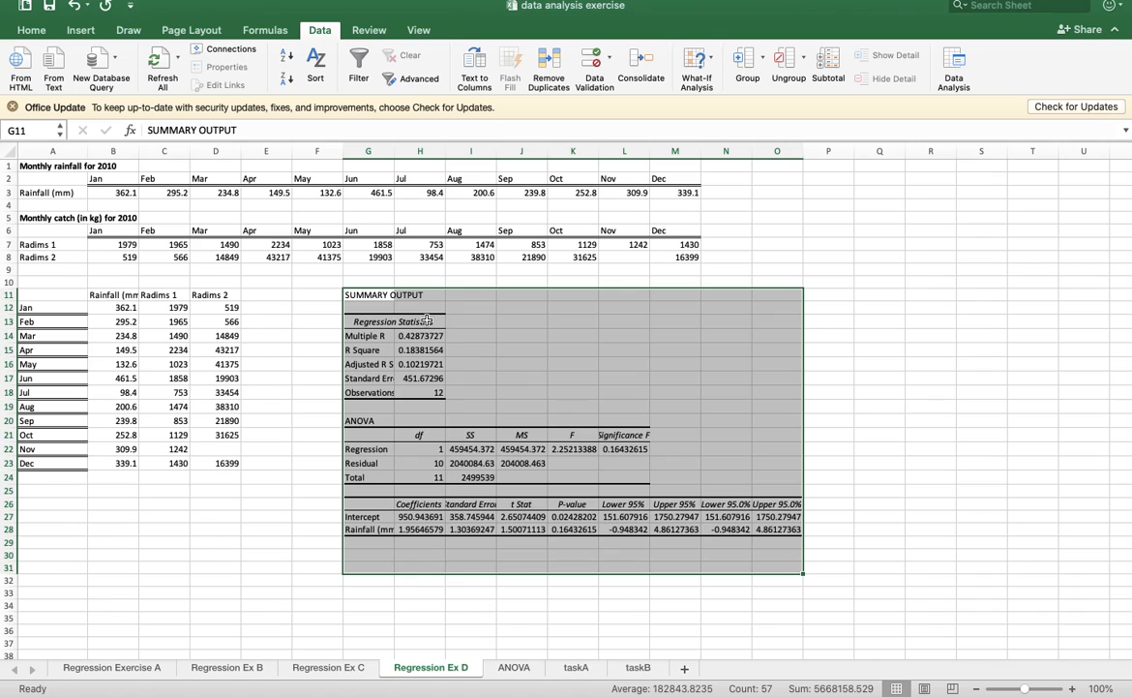
- Highlight the Significance F heading and its value, plus the rainfall coefficient in H28, with yellow fill
left_click(632, 435)
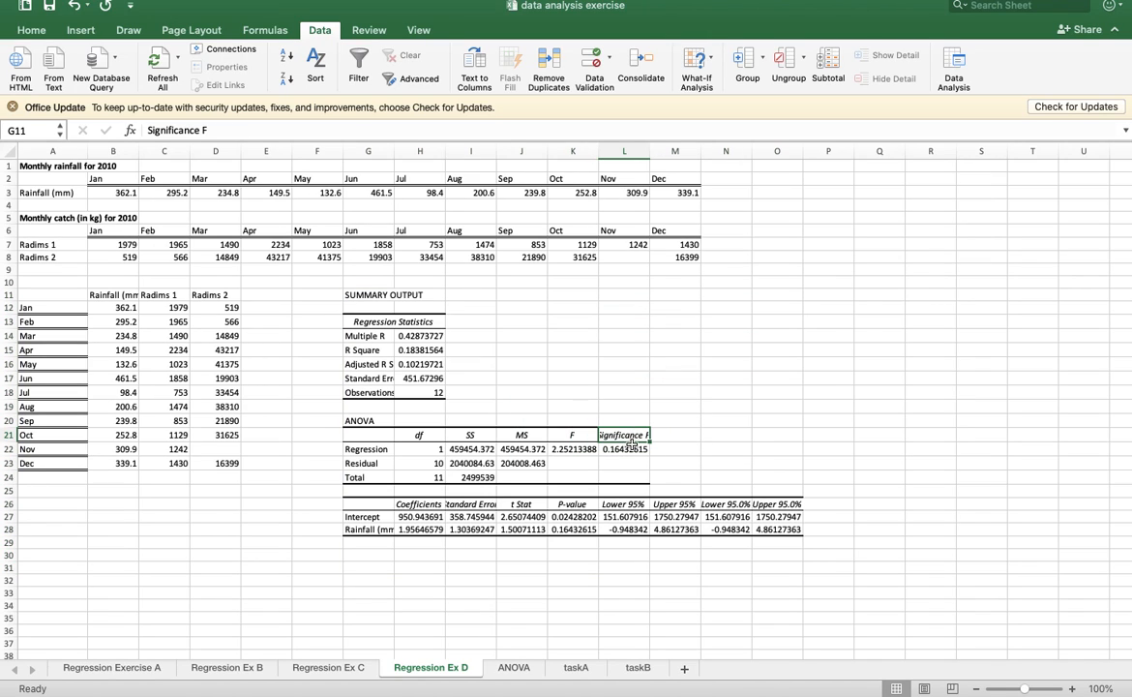
left_click_drag(633, 442, 631, 450)
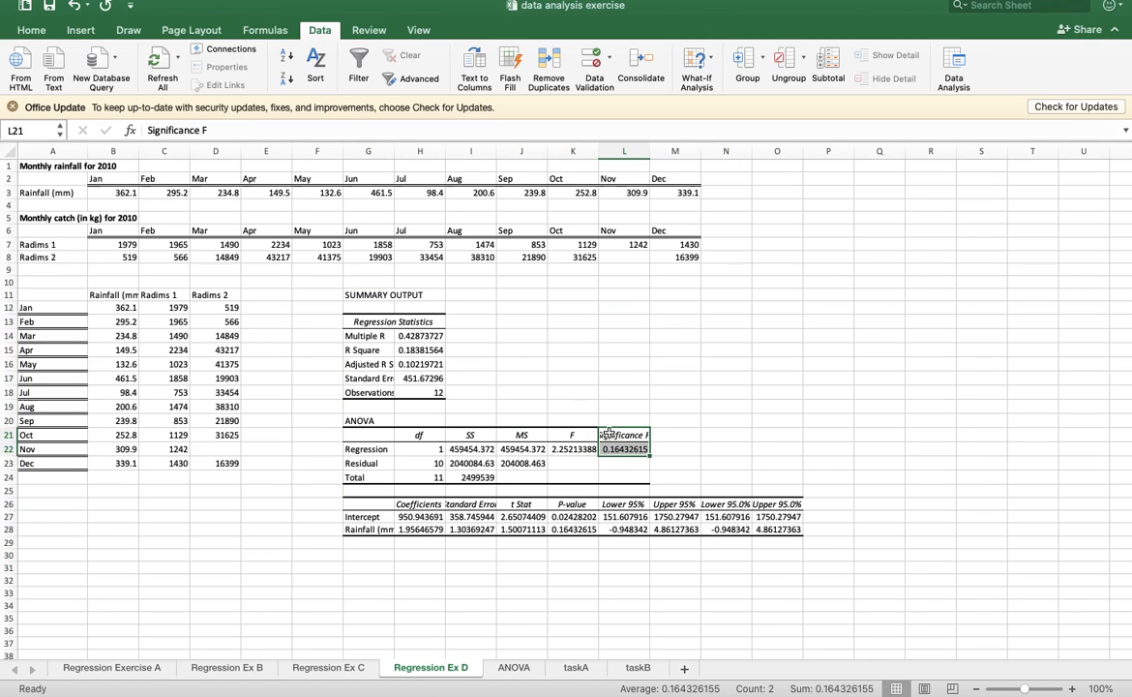
left_click(33, 34)
left_click(238, 81)
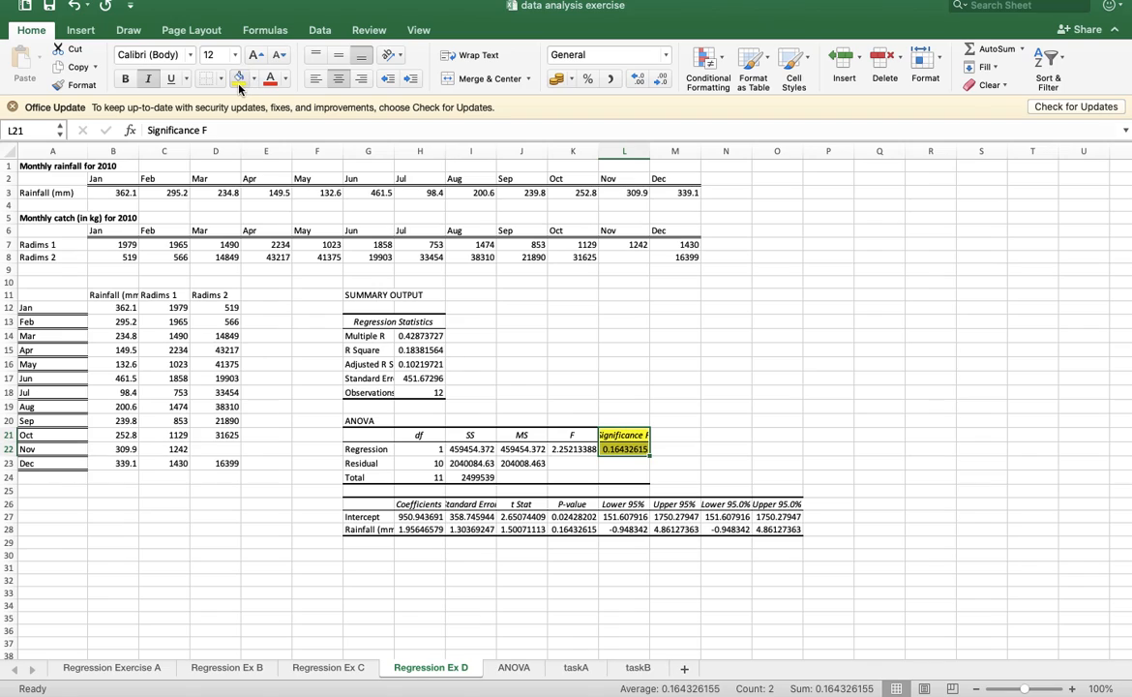
left_click(418, 530)
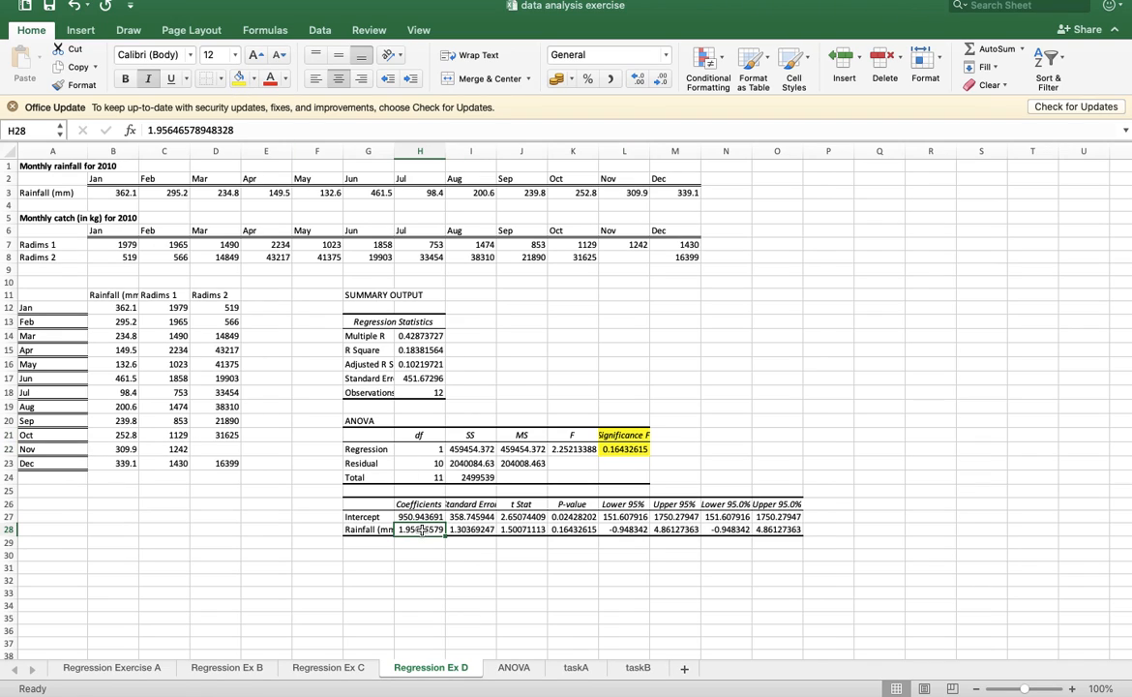
left_click(242, 82)
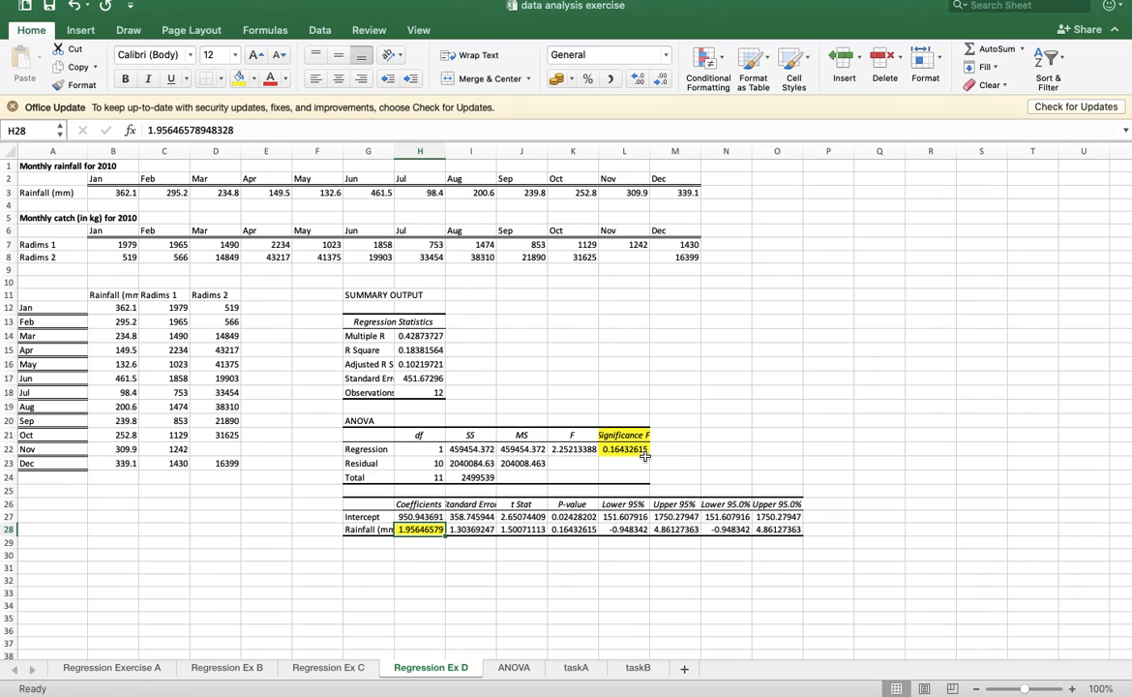
- Set up a second Regression analysis with the Radims 2 catch D11:D23 as the Y range and rainfall B11:B23 as the X range
scroll(444, 423, "down", 3)
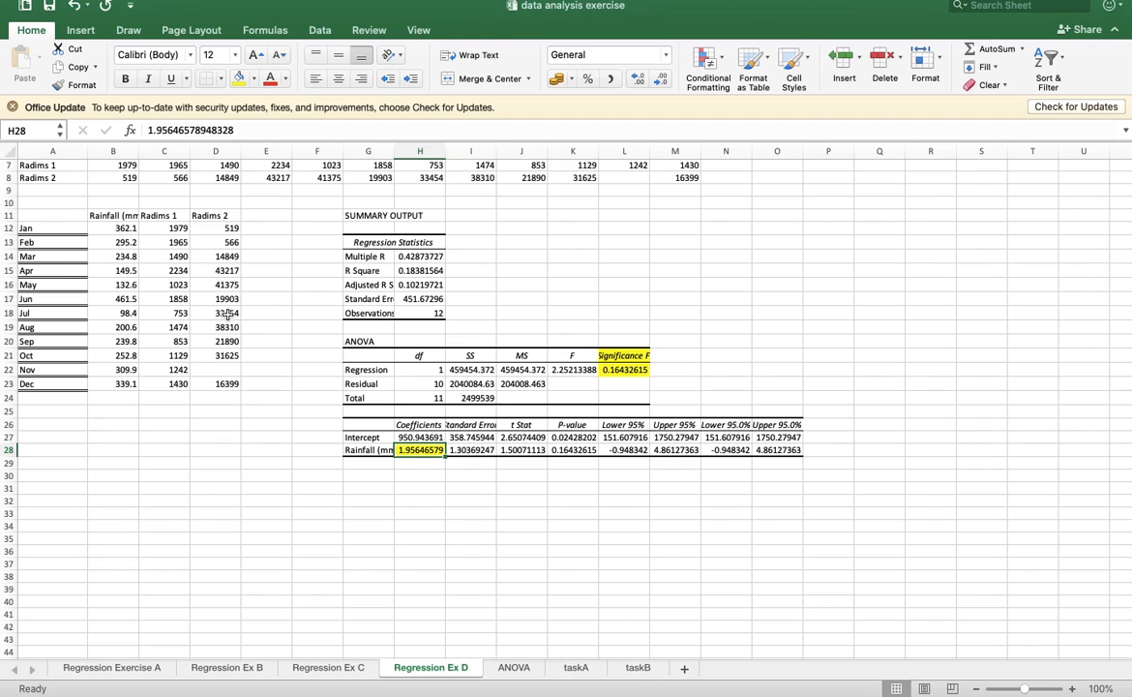
left_click(375, 483)
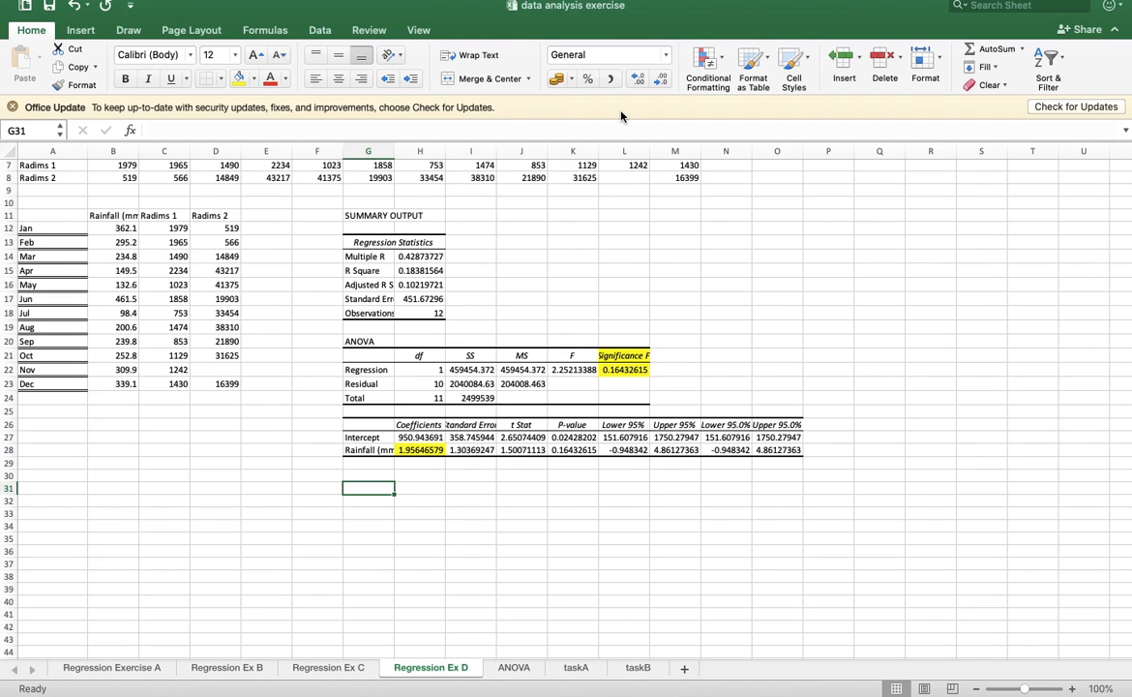
left_click(318, 30)
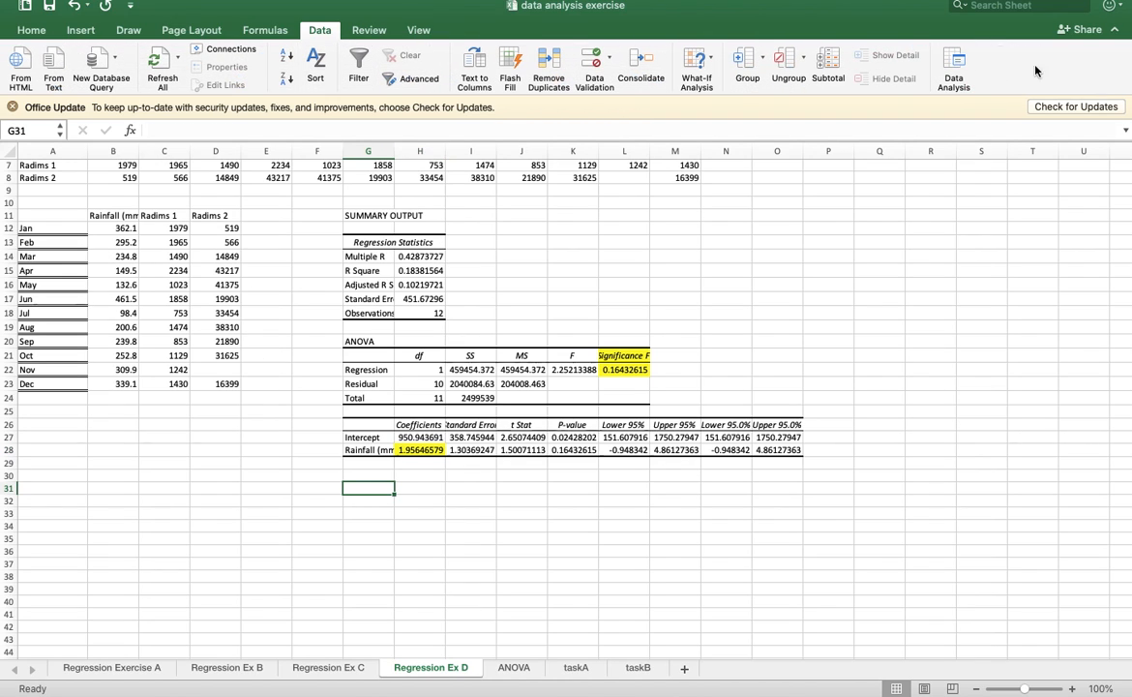
left_click(947, 62)
left_click(733, 160)
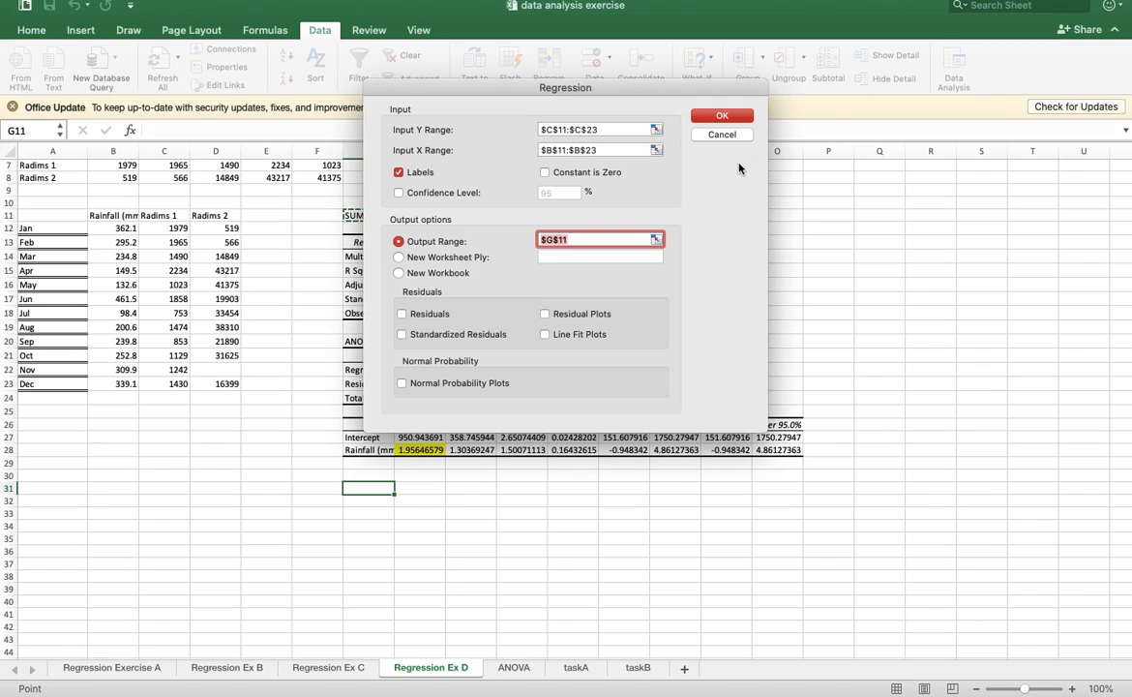
left_click(655, 130)
left_click_drag(215, 214, 232, 383)
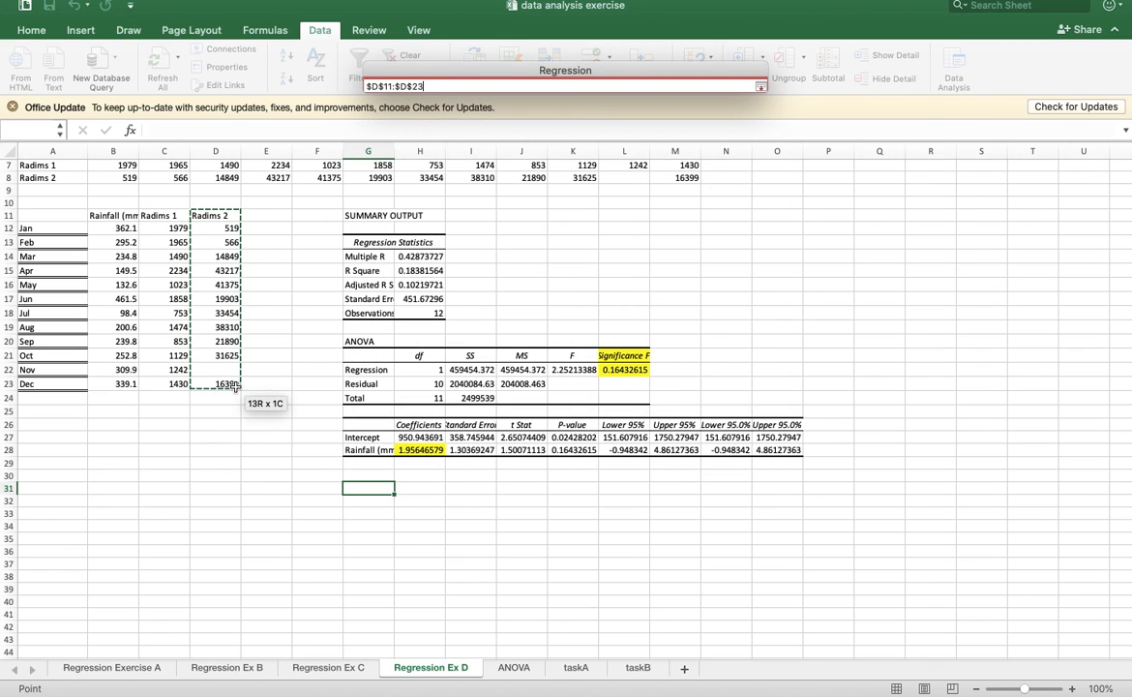
left_click(761, 90)
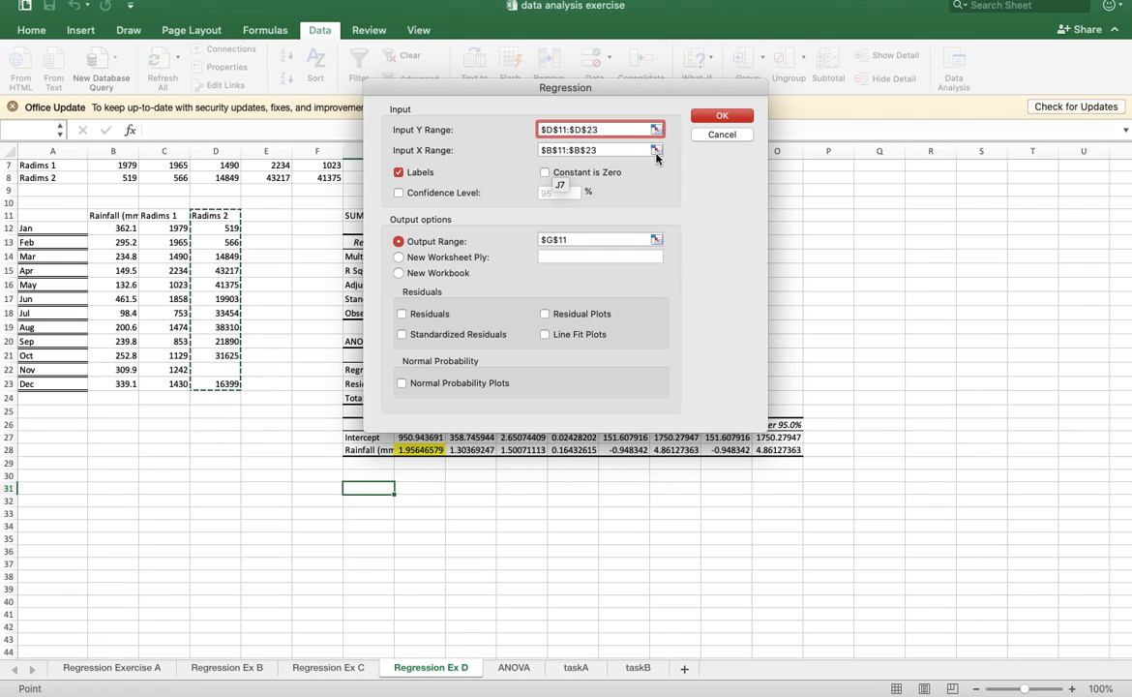
left_click(654, 150)
left_click_drag(114, 214, 129, 384)
left_click(760, 86)
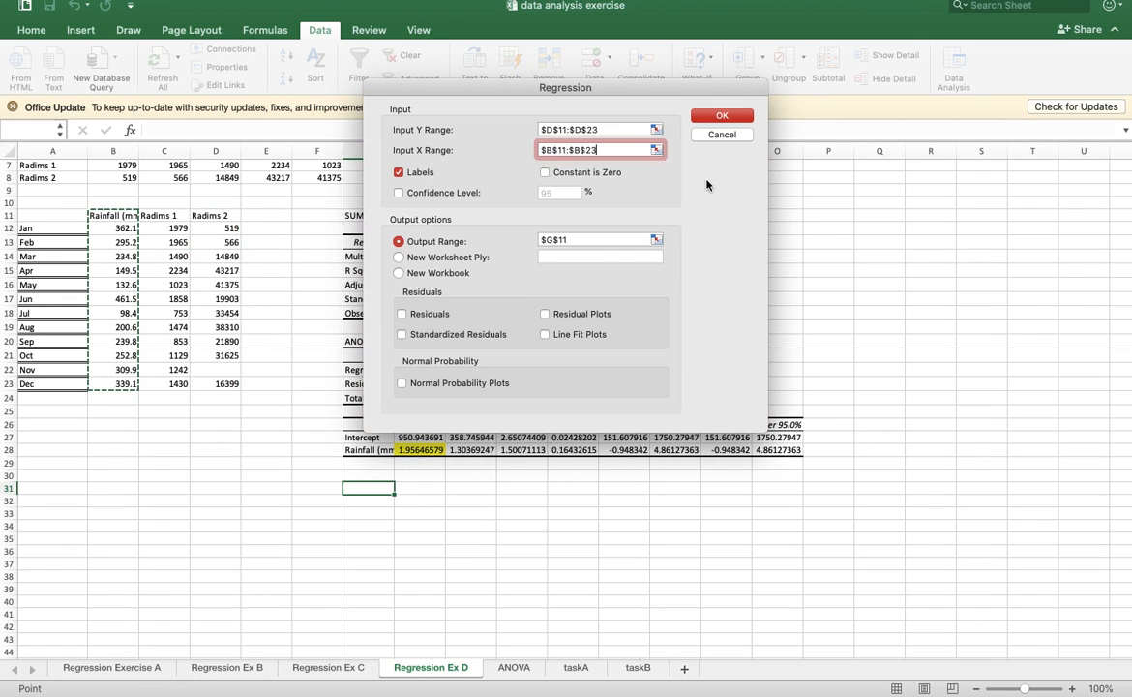
- Try to run the Radims 2 regression with its output at G31, and dismiss the regression setup
left_click(653, 240)
left_click(371, 487)
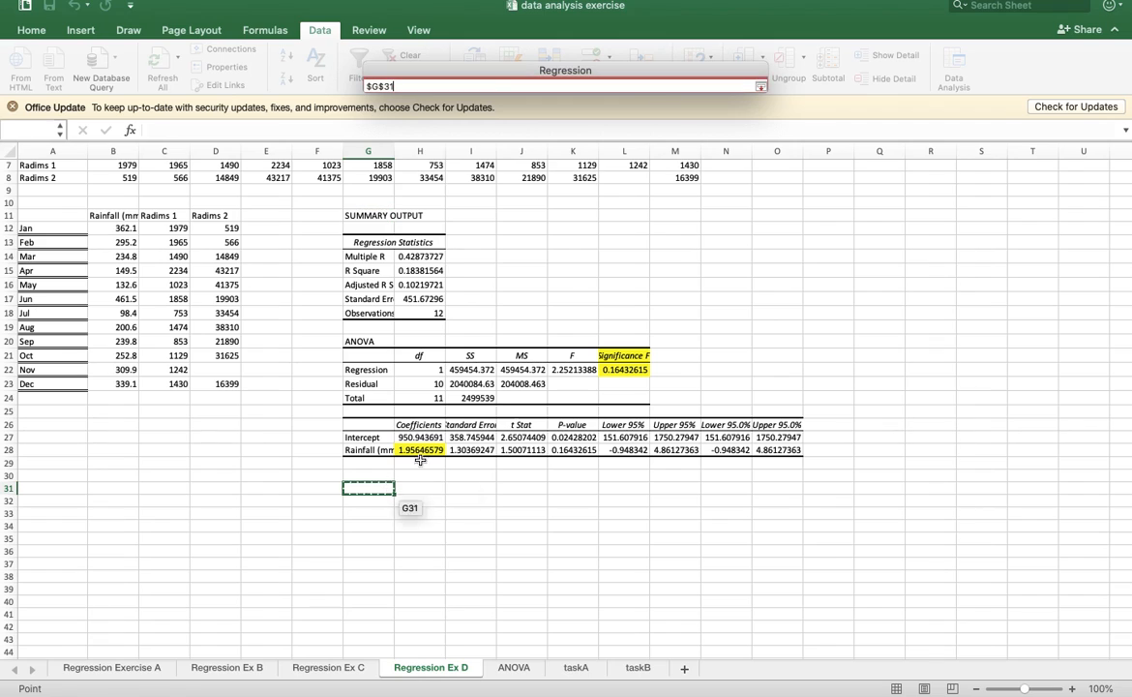
left_click(760, 86)
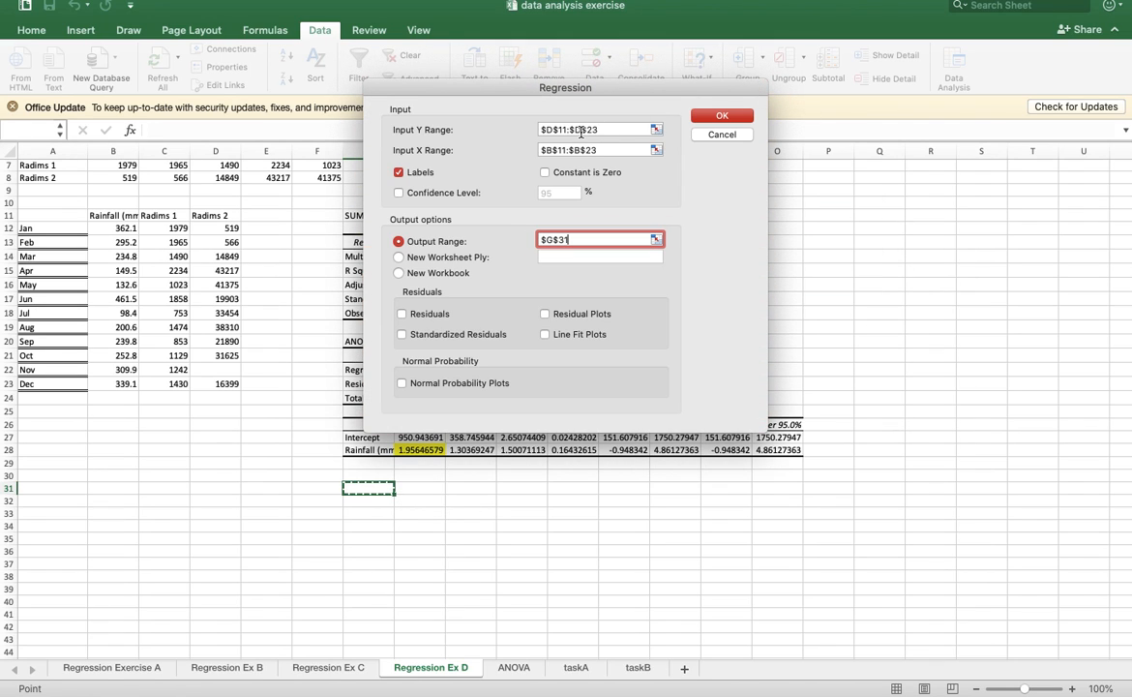
left_click(731, 115)
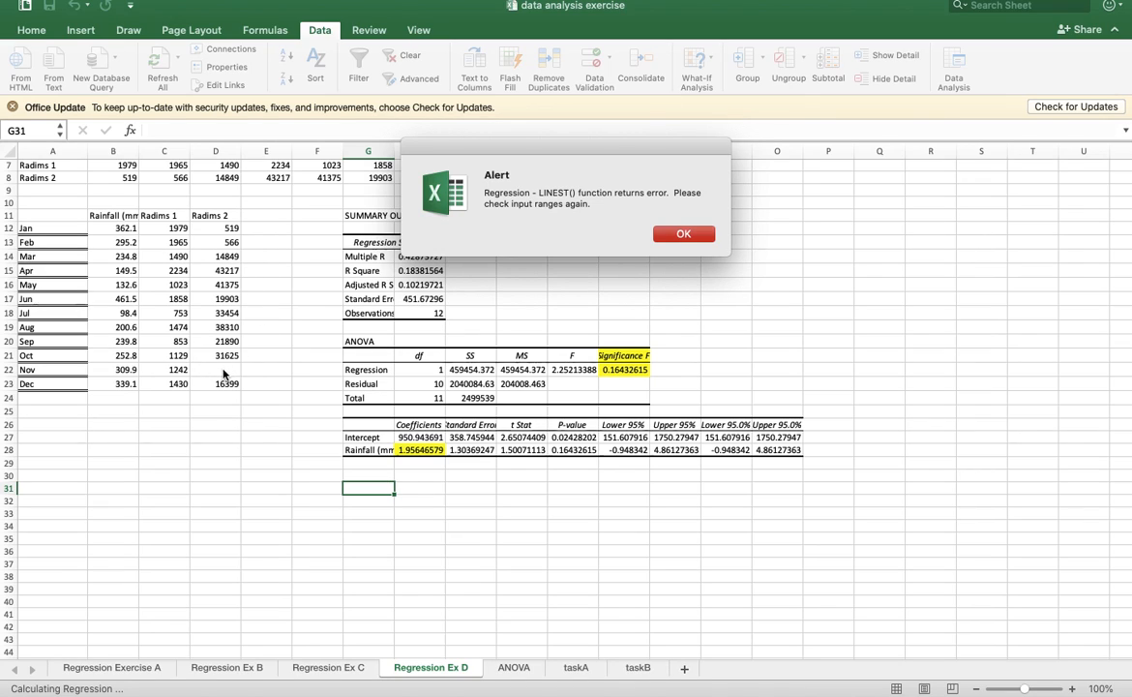
left_click(681, 234)
left_click(721, 134)
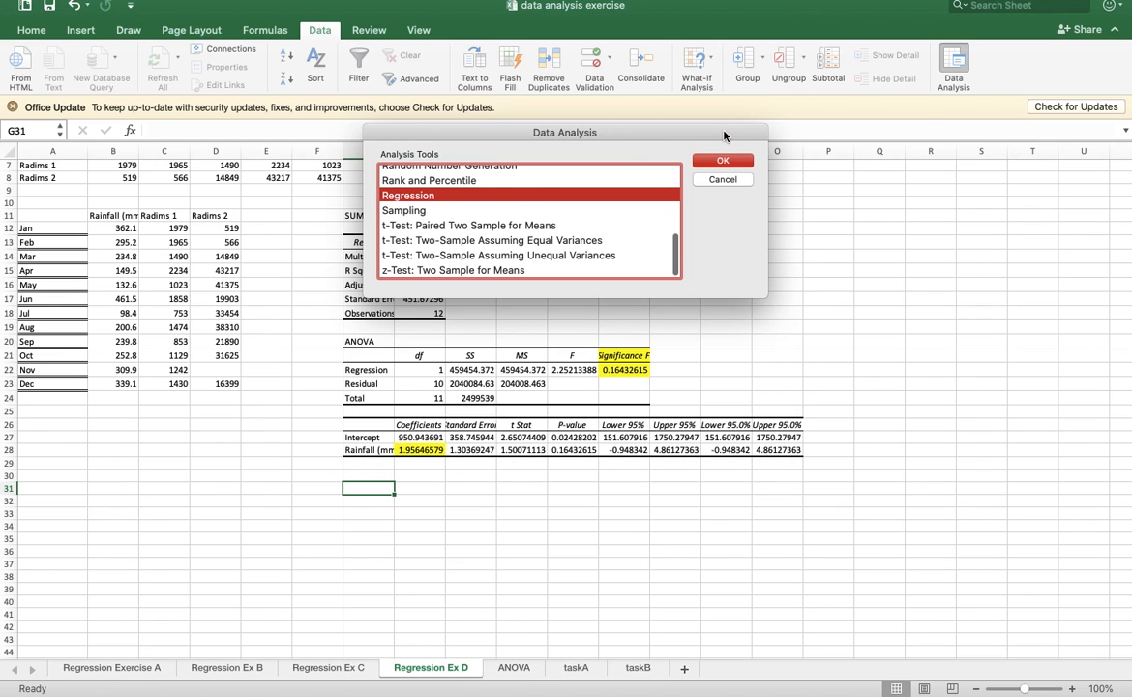
- Close the analysis tool list and copy the rainfall column B11:B23 to B32
left_click(722, 179)
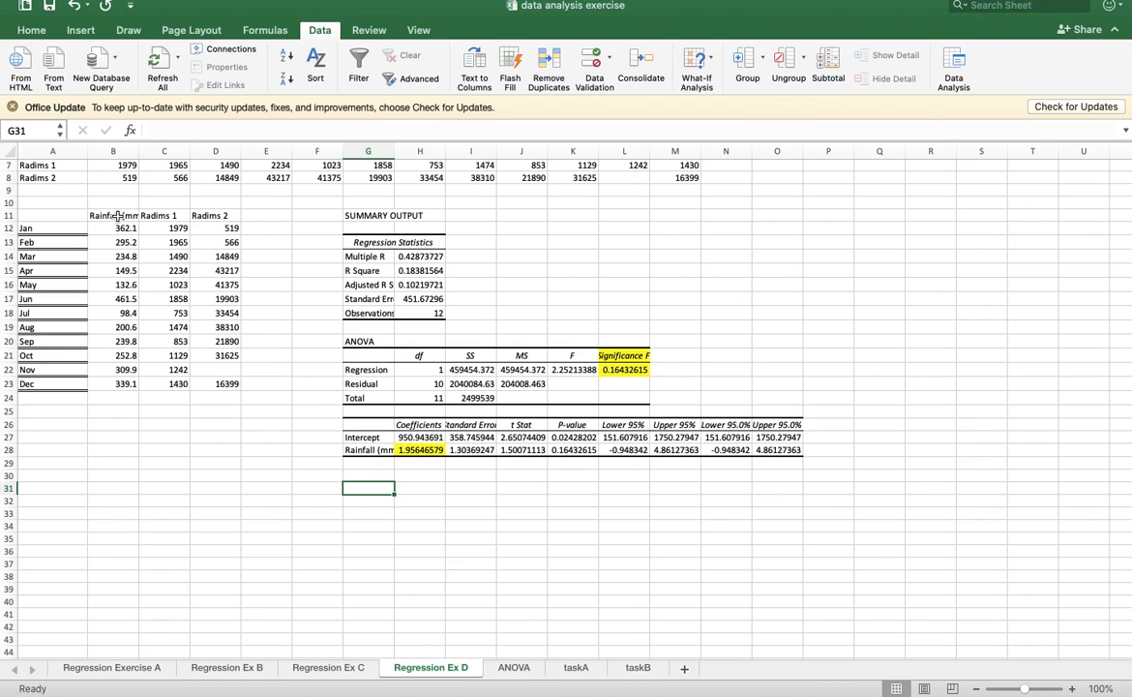
left_click_drag(114, 215, 116, 384)
key("ctrl+c")
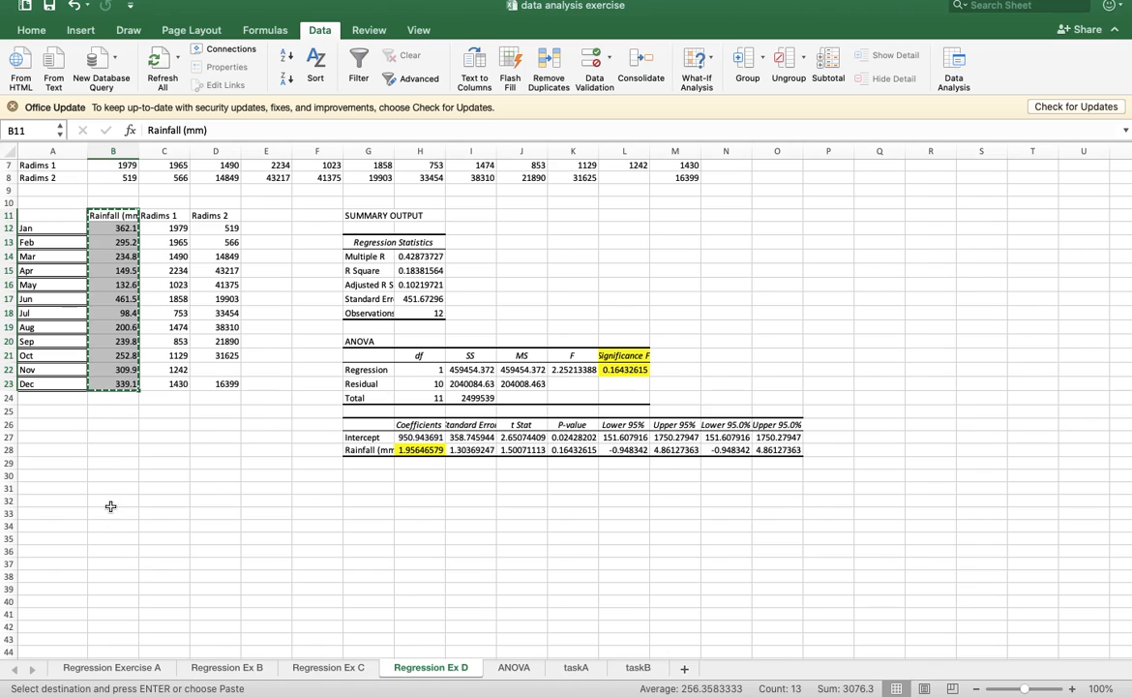
left_click(112, 502)
key("ctrl+v")
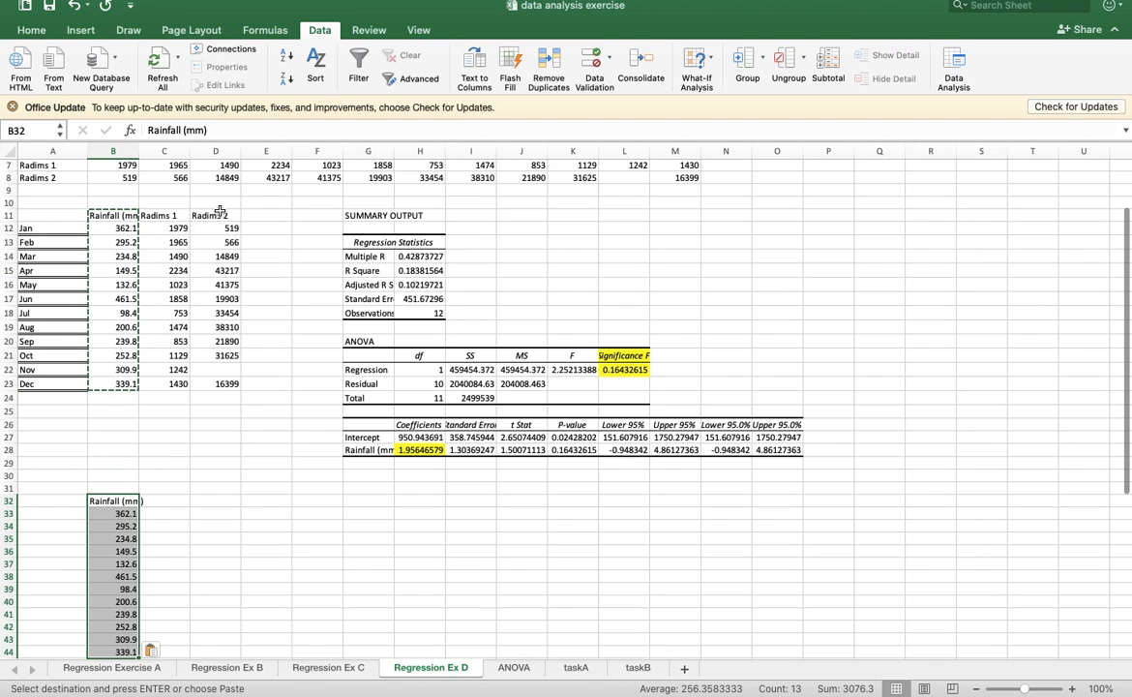
- Copy the Radims 2 column D11:D23 to C32, beside the copied rainfall data
left_click(218, 217)
left_click_drag(218, 216, 218, 384)
key("ctrl+c")
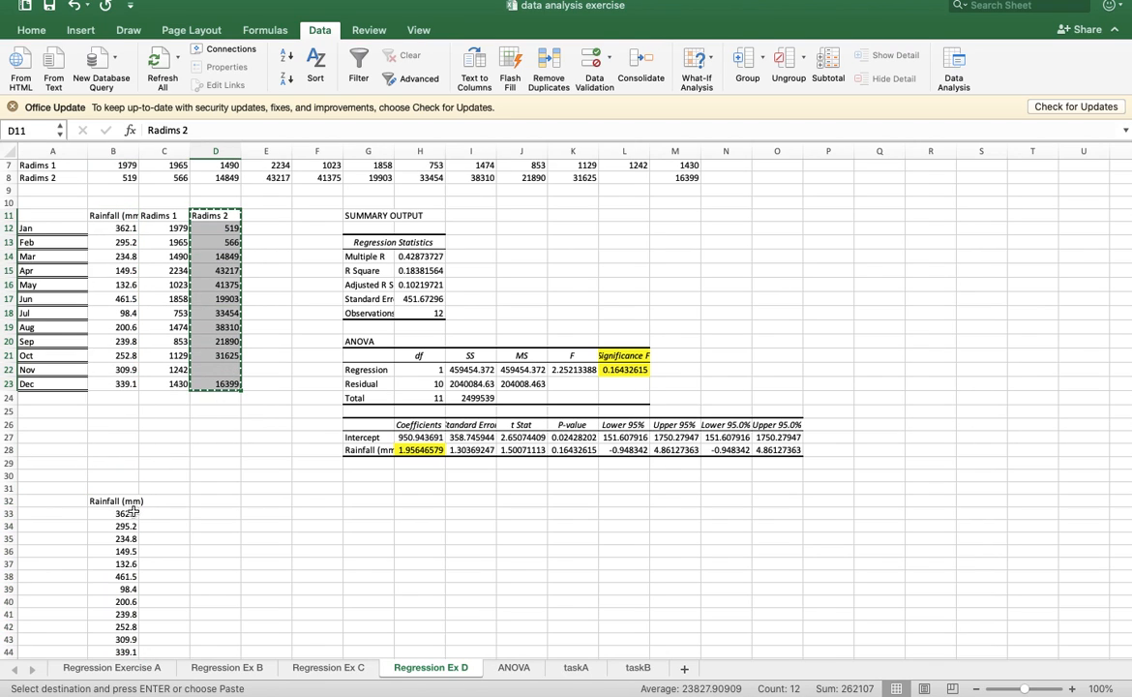
left_click(160, 501)
key("ctrl+v")
- Delete row 43, the copied record with no Radims 2 catch value
scroll(178, 523, "down", 5)
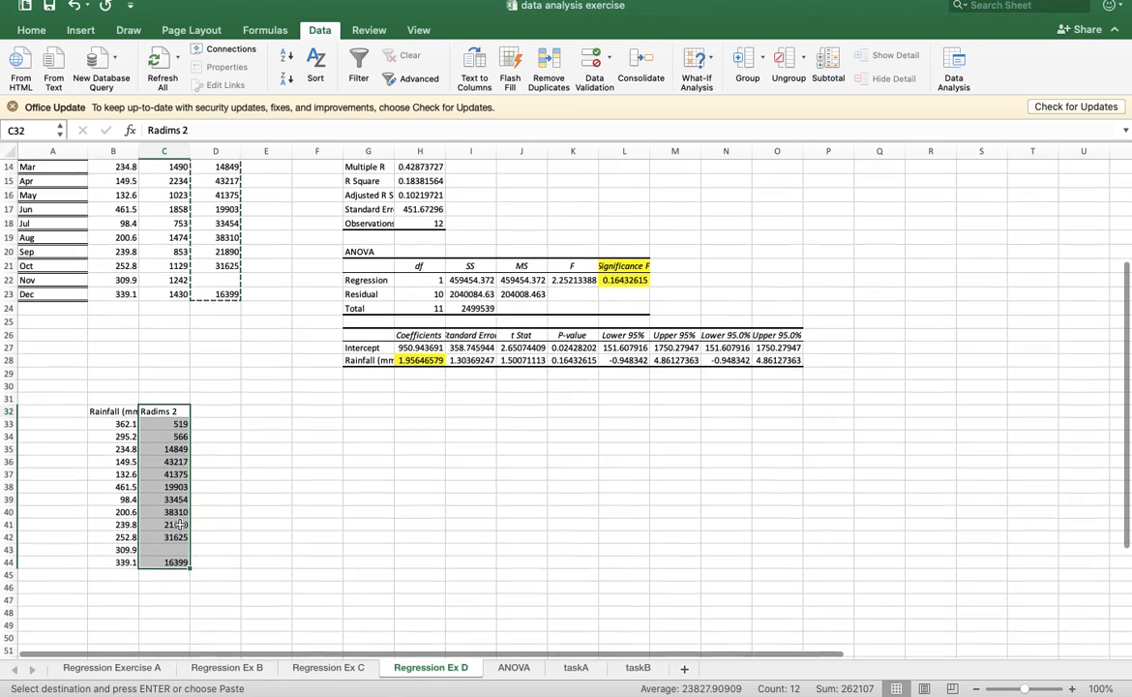
left_click(7, 536)
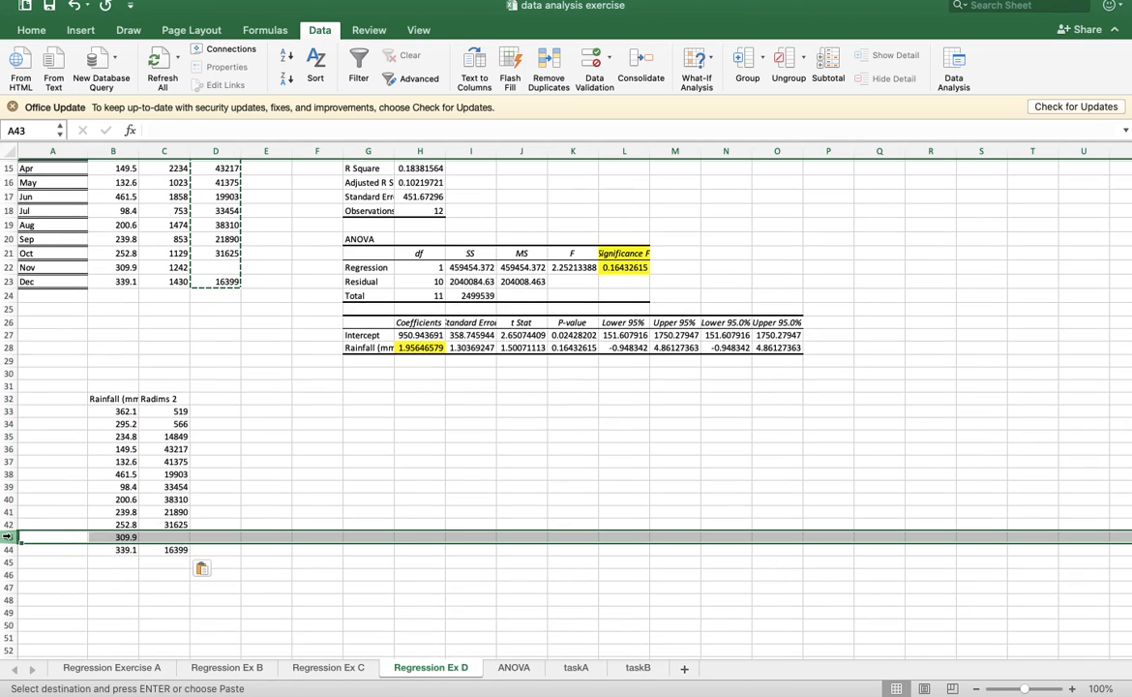
right_click(6, 536)
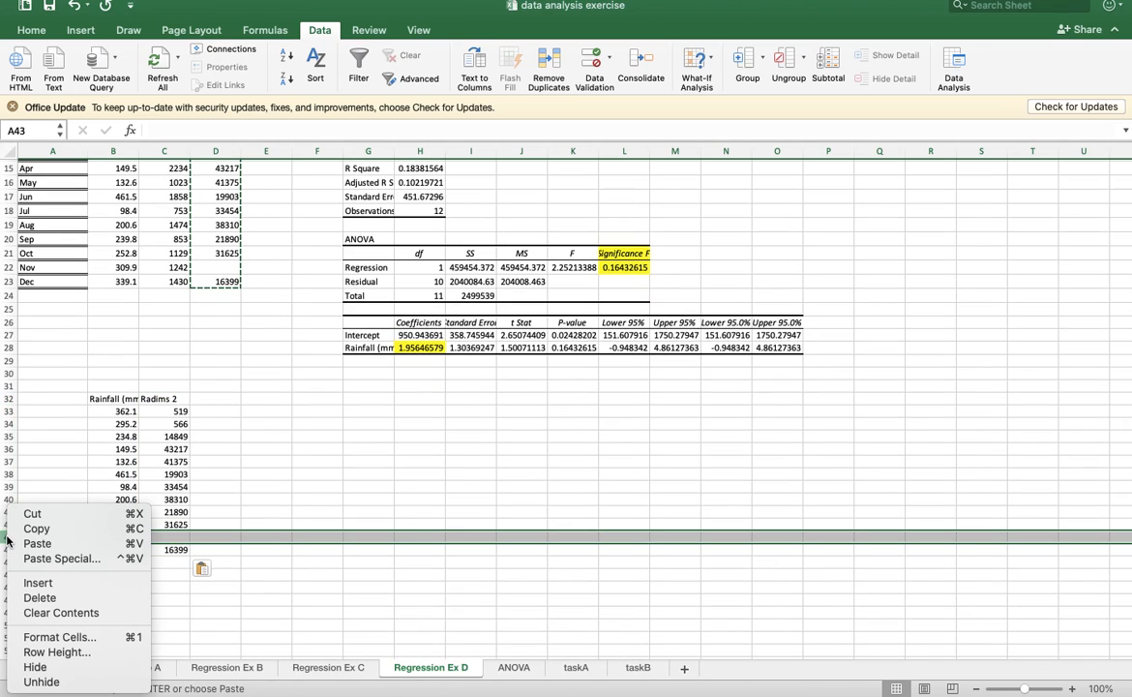
left_click(56, 600)
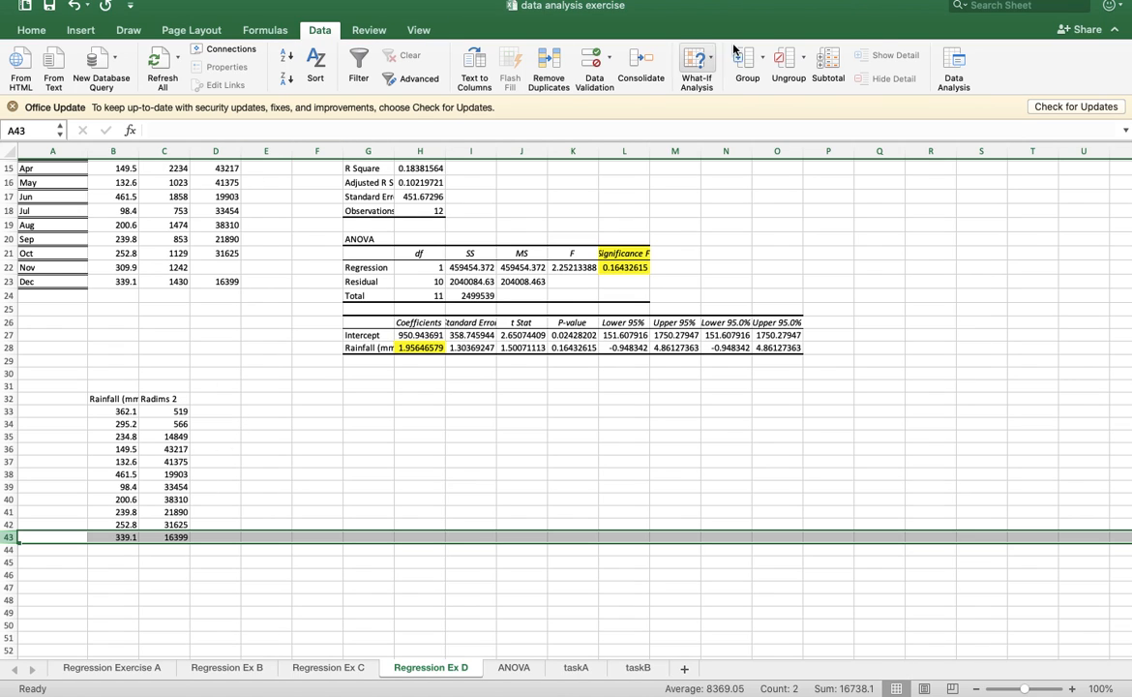
- Run a Regression with Radims 2 catch C32:C43 as Y range and rainfall B32:B43 as X range, using labels and output range G31
left_click(955, 68)
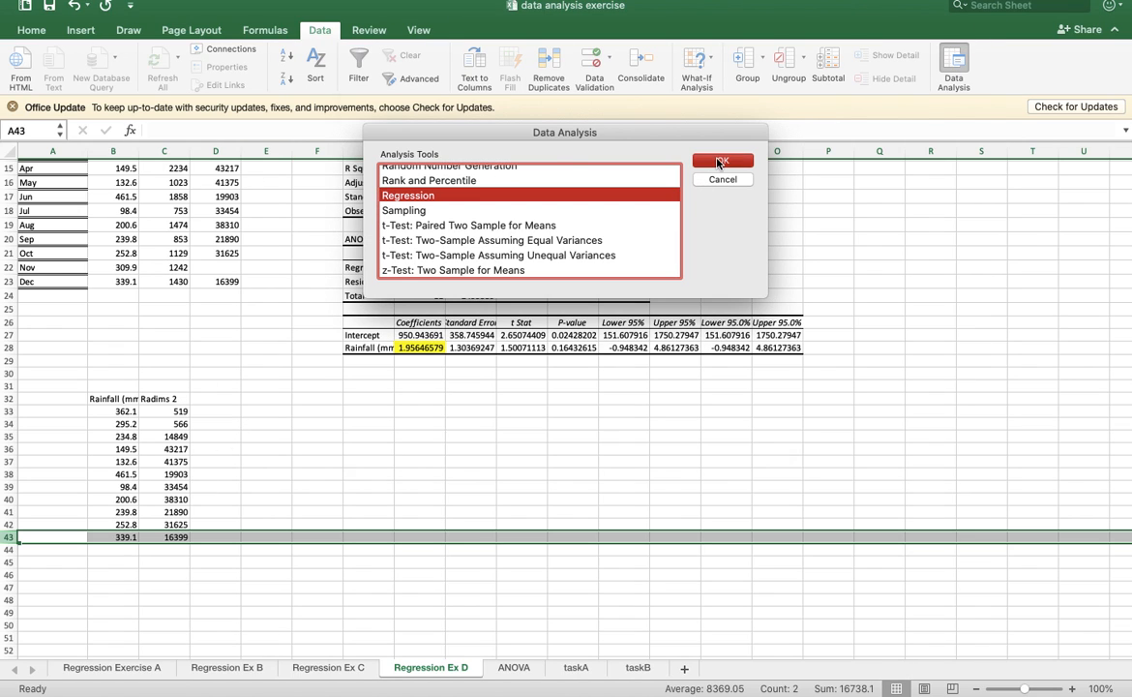
left_click(721, 89)
left_click(656, 129)
left_click_drag(167, 453, 166, 590)
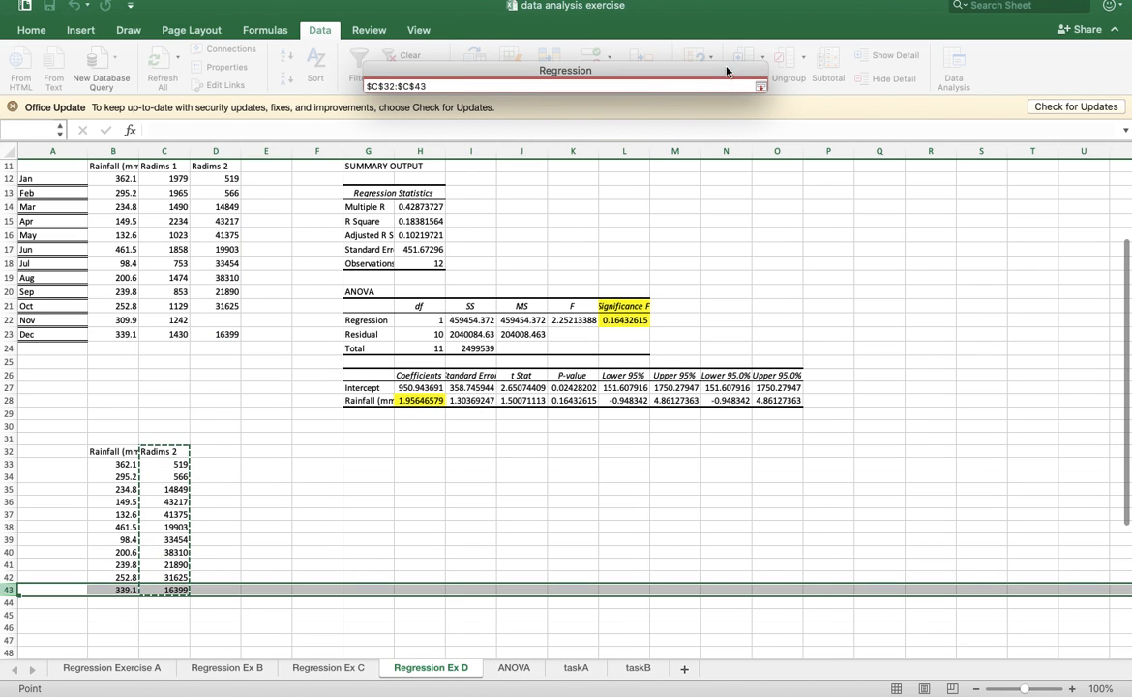
left_click(760, 86)
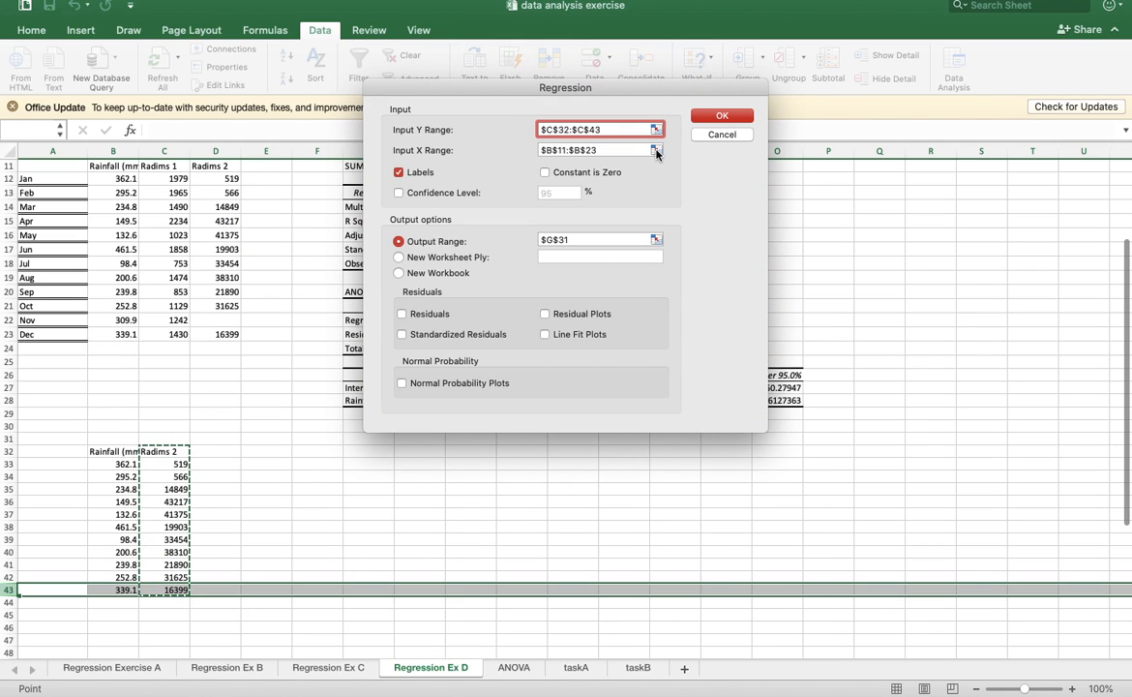
left_click(655, 149)
left_click_drag(113, 451, 109, 590)
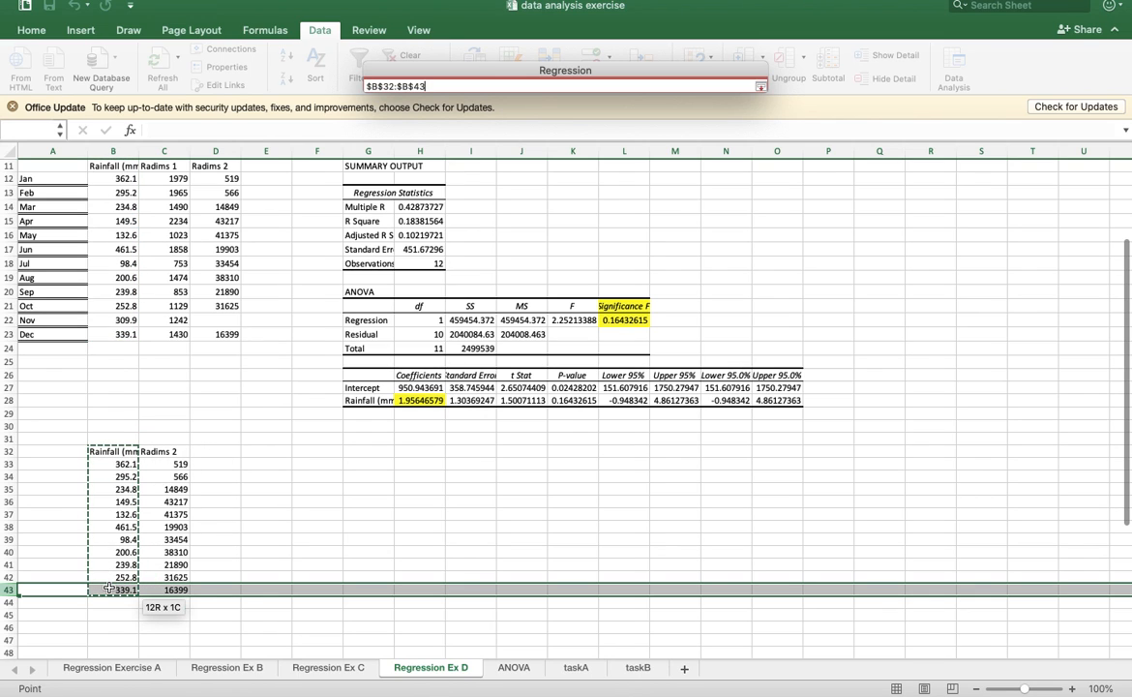
left_click(760, 86)
left_click(726, 117)
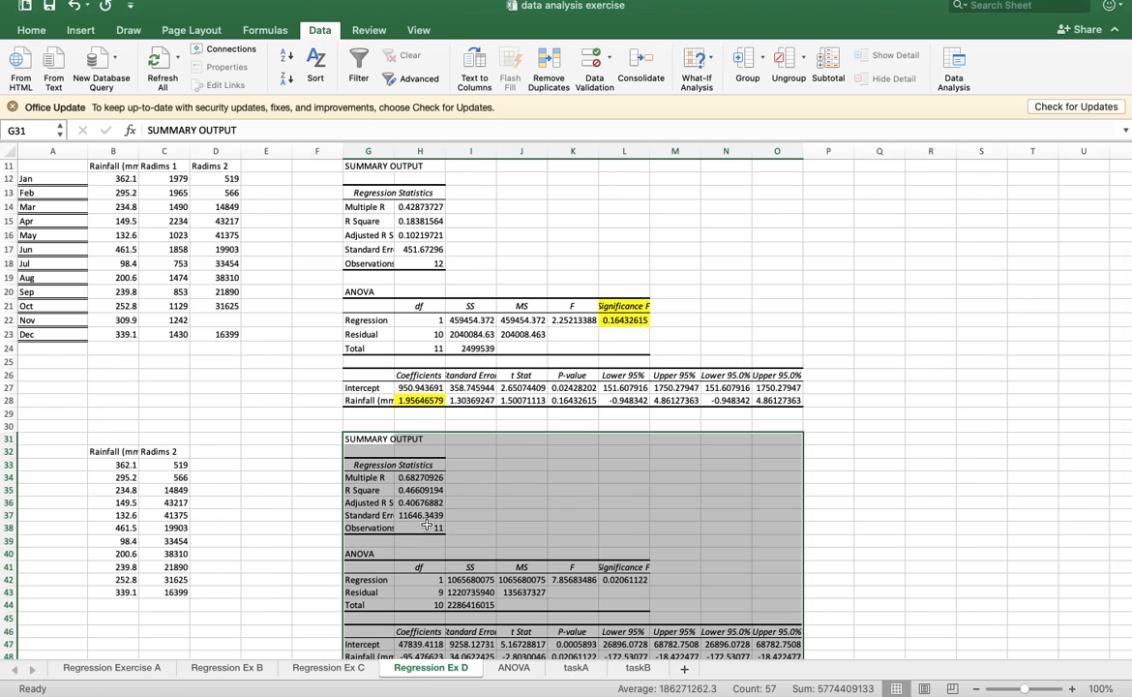
- Fill the second regression's Significance F heading and value in L41:L42 and the rainfall coefficient in H48 with yellow
scroll(552, 461, "down", 3)
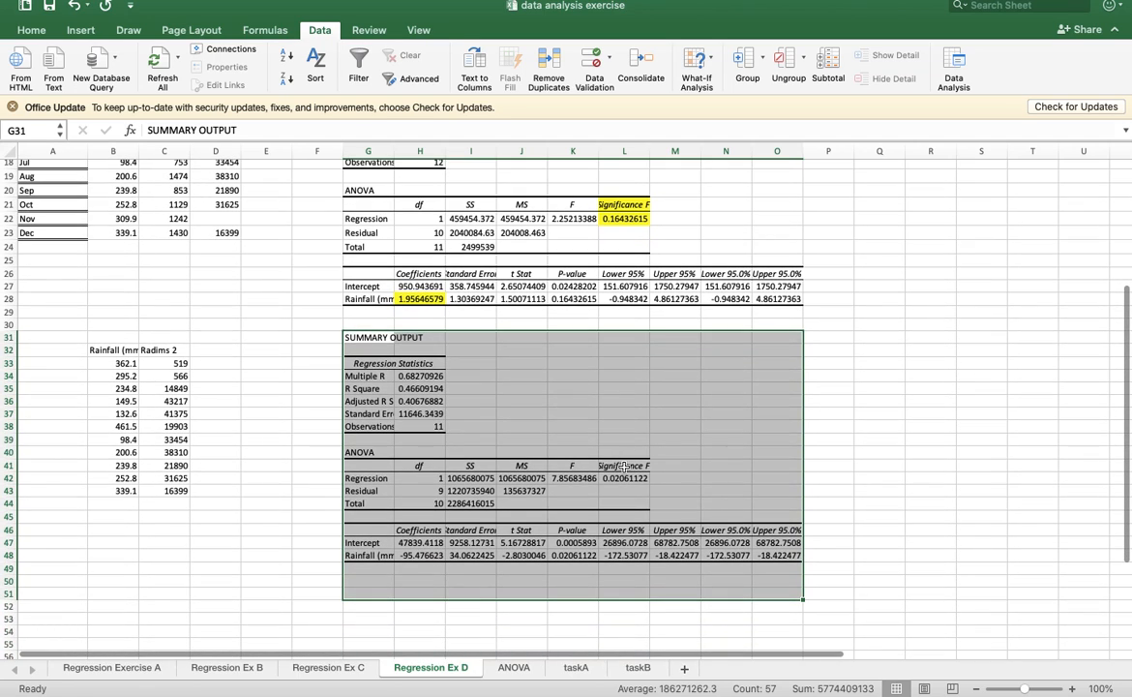
left_click_drag(624, 466, 624, 478)
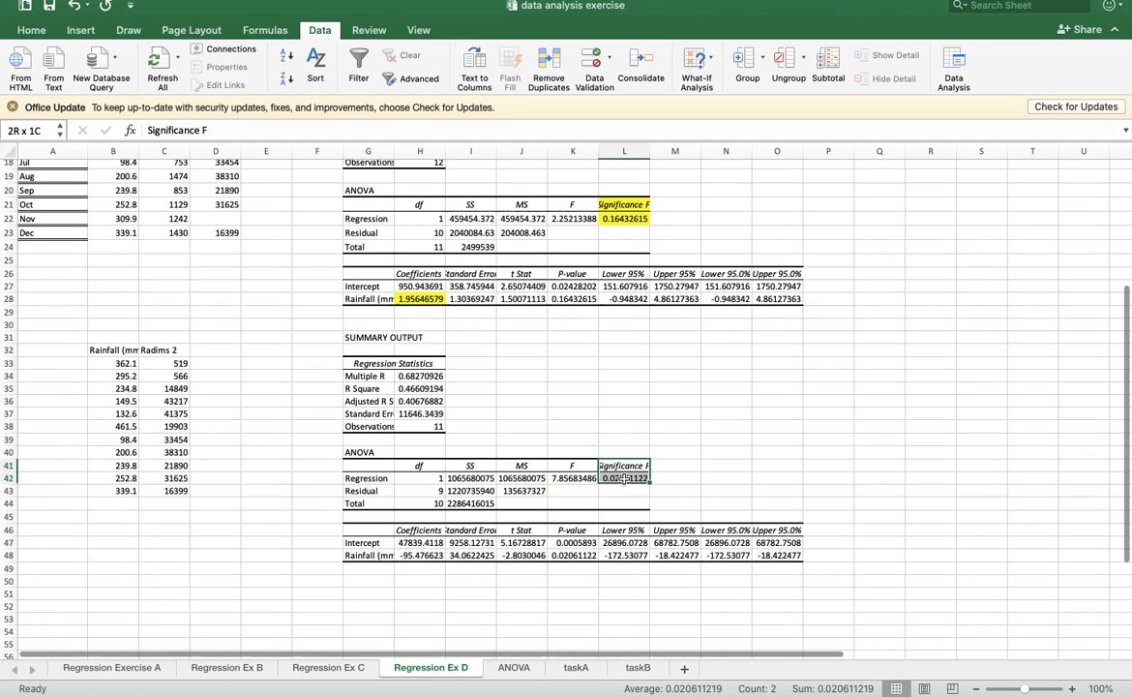
left_click(31, 30)
left_click(239, 79)
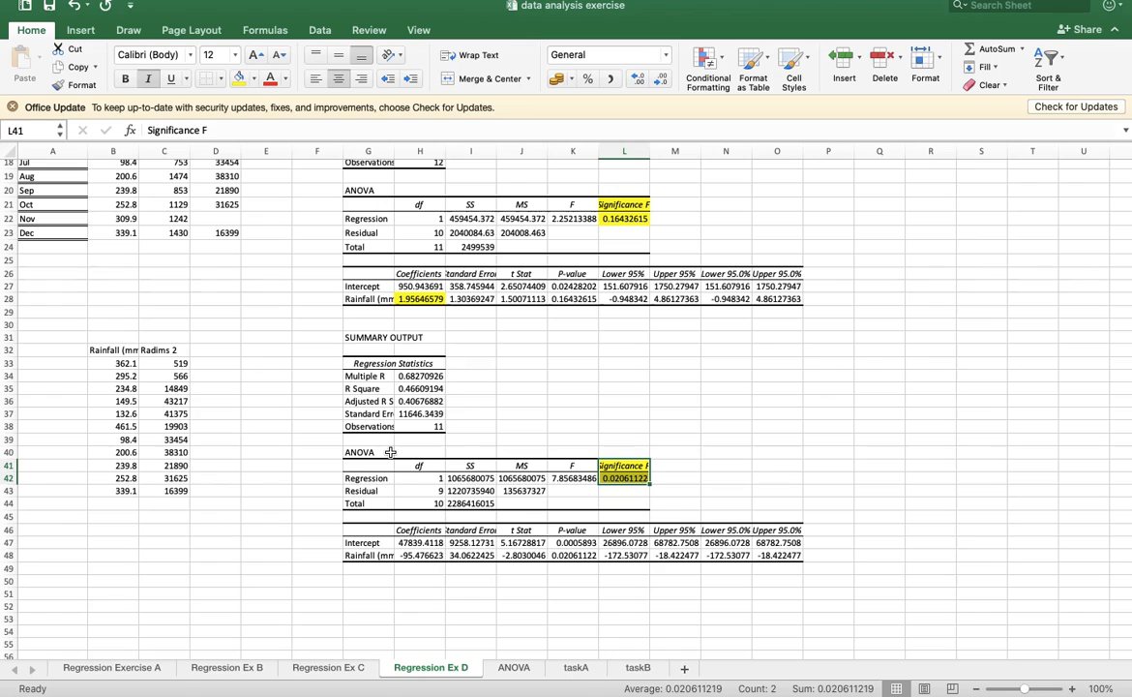
left_click(413, 554)
left_click(240, 79)
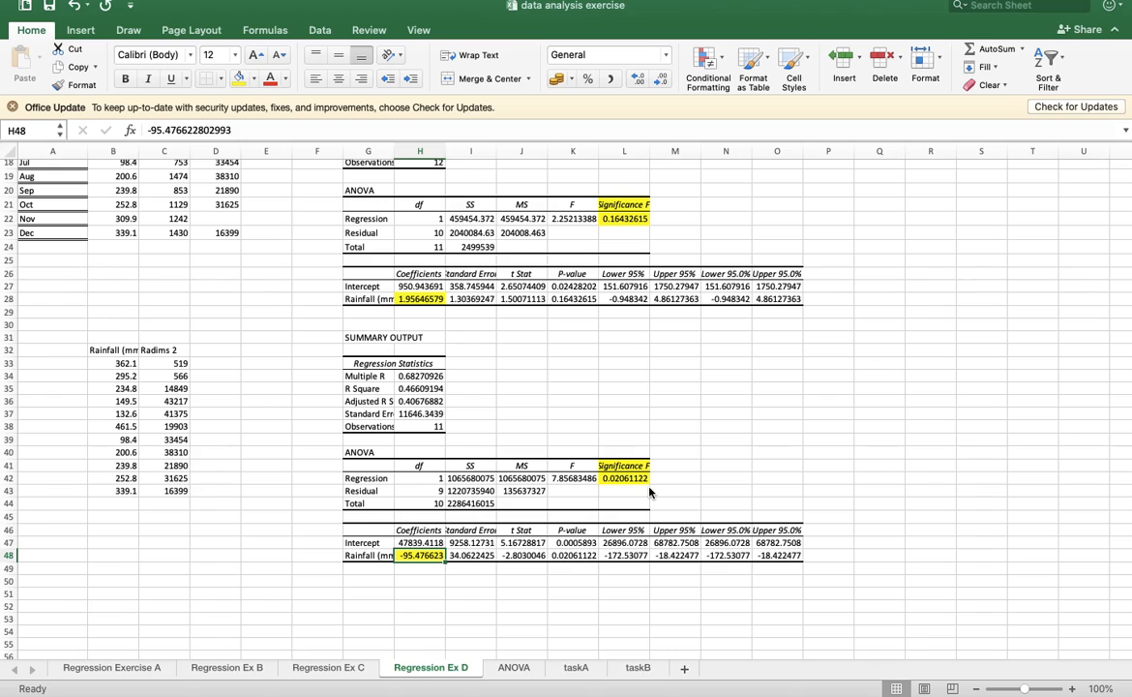
- Enter in G51 "since F-value is less than 0.05, there is a relationship between rainfall and monthly catch by Radims 2"
left_click(361, 594)
type("sinc")
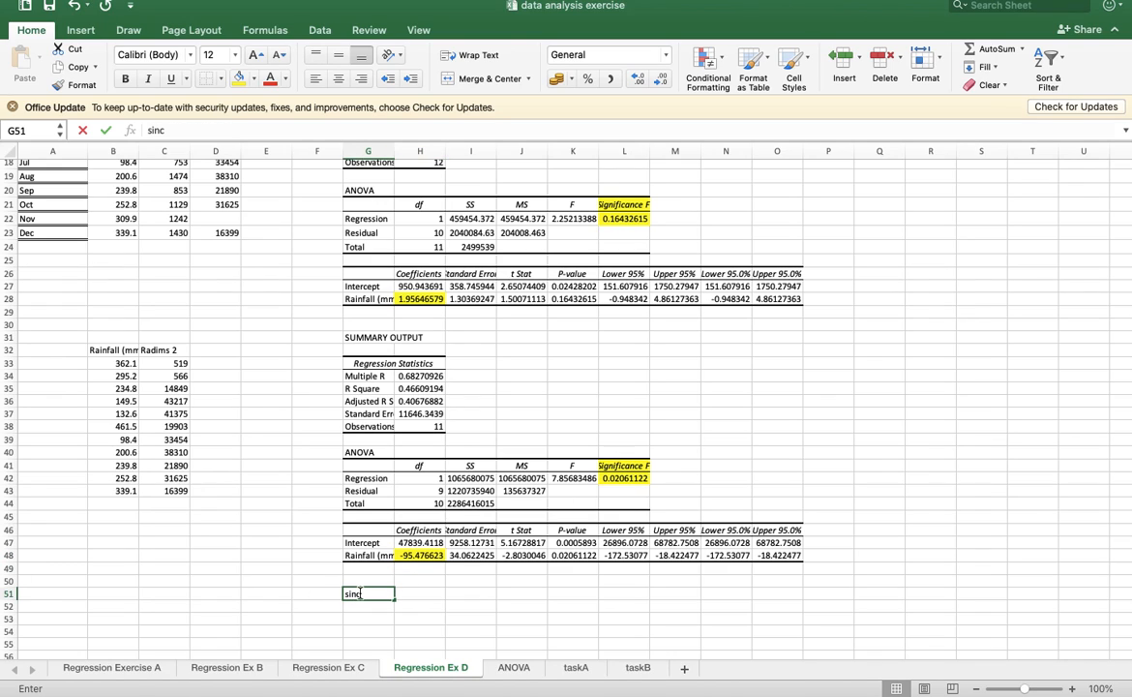
type("e F-value is less tha")
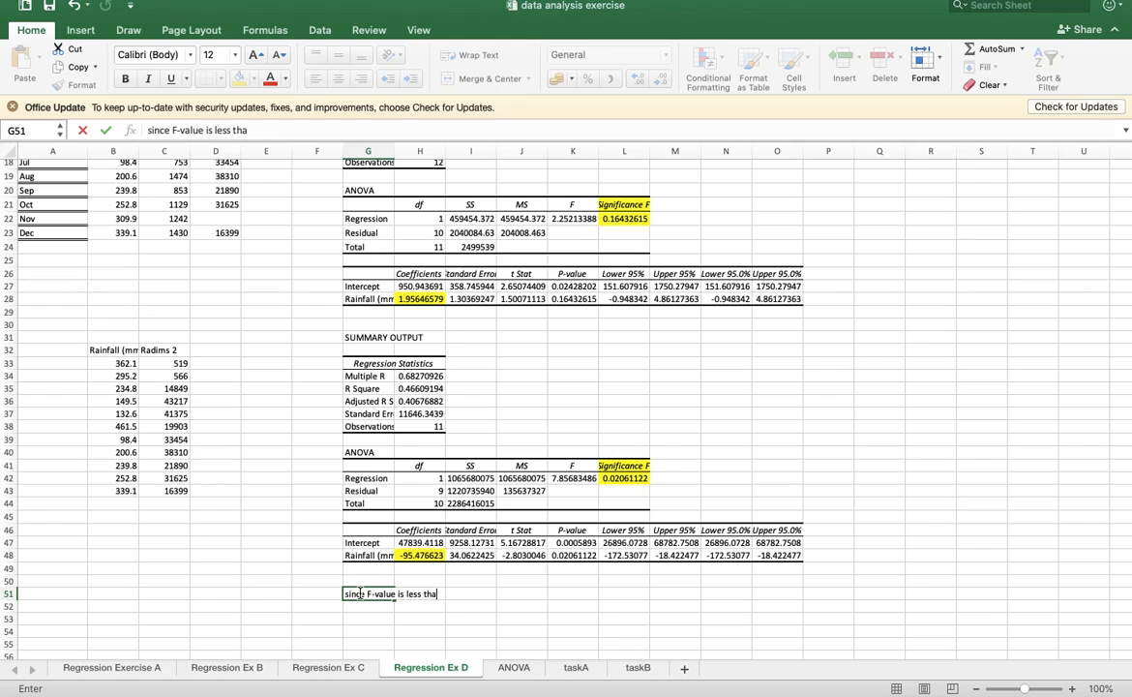
type("n 0.05, there is a rela")
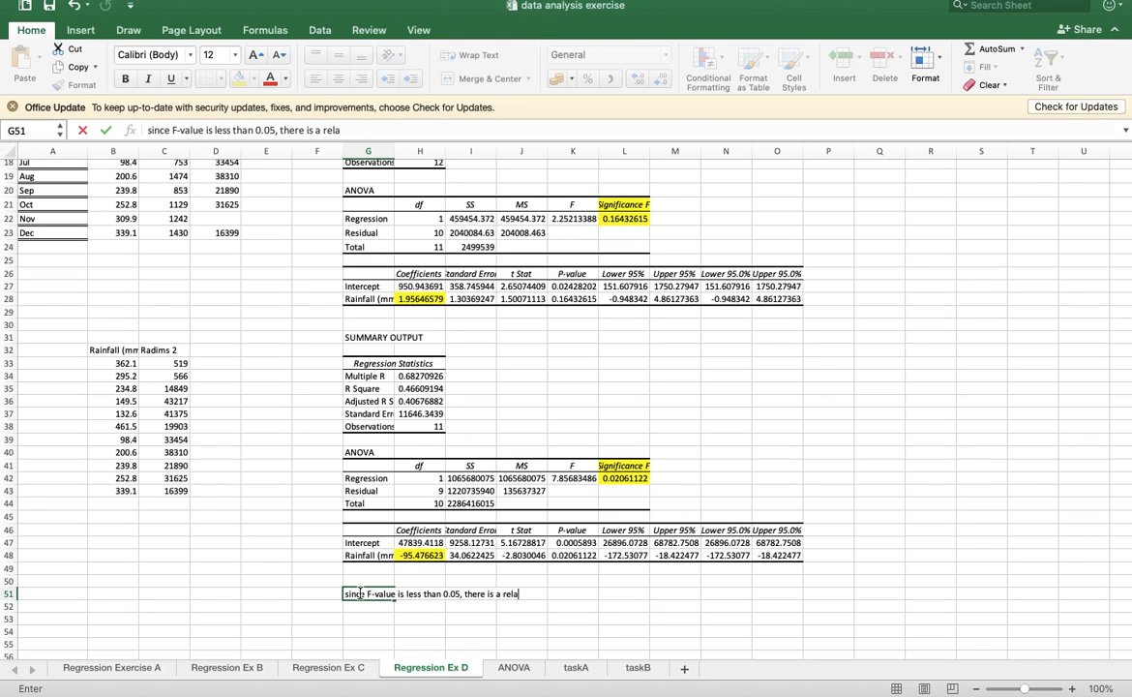
type("tionship between rai")
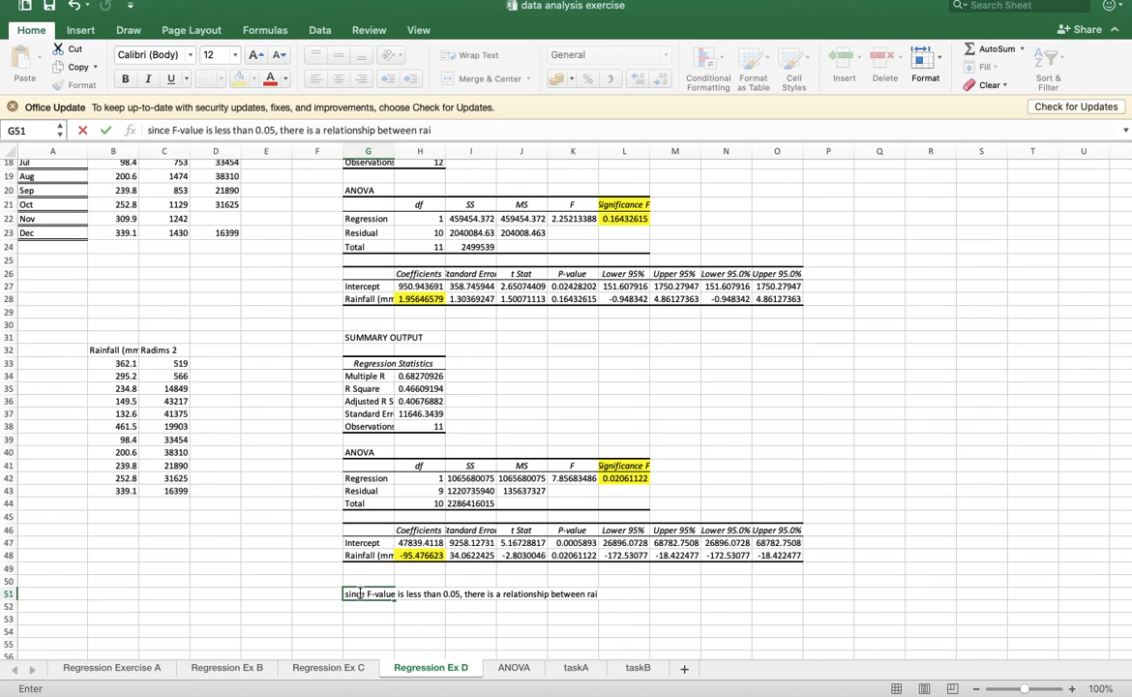
type("nfall and mon")
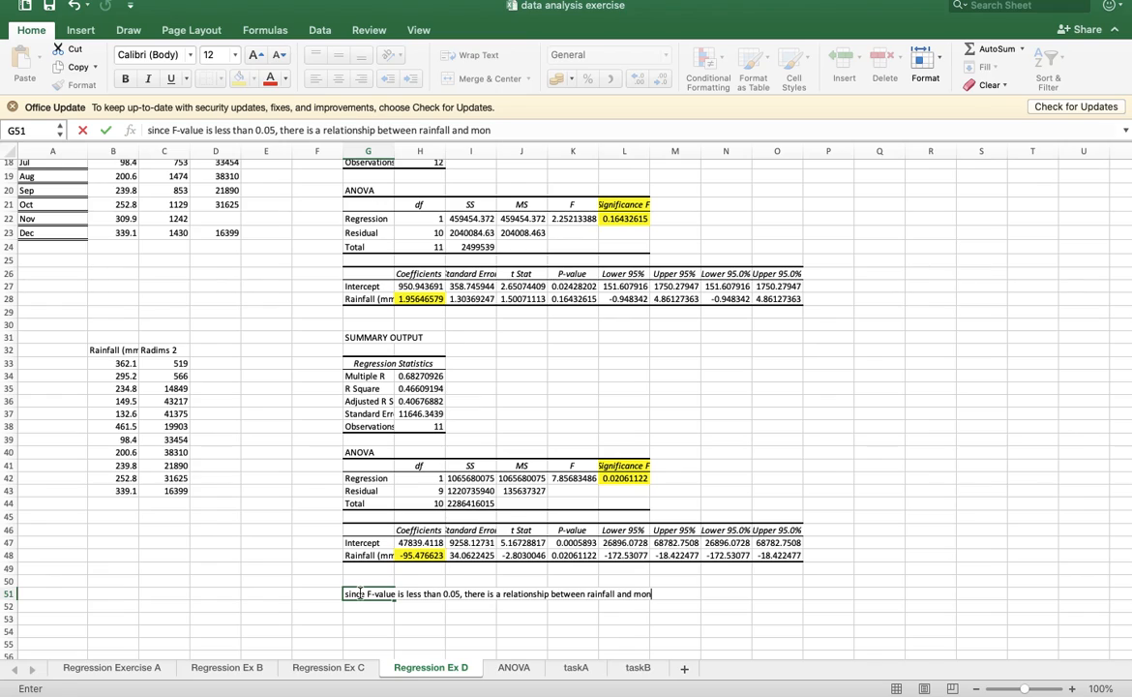
type("thly catch by Ra")
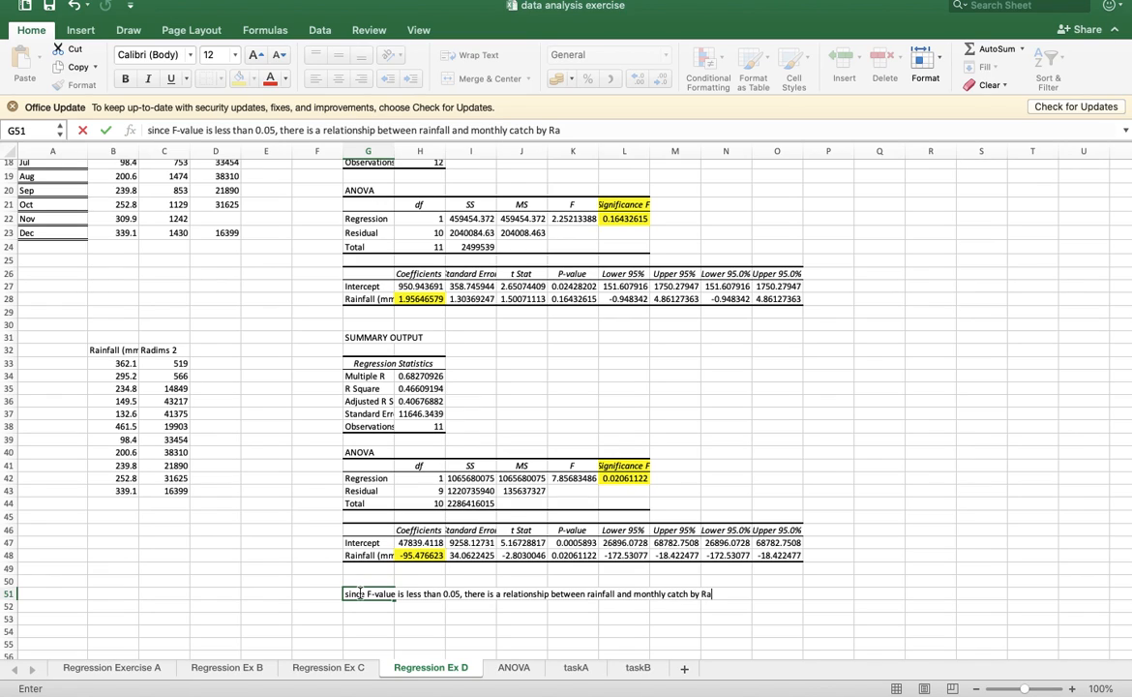
type("dims 2")
left_click(656, 619)
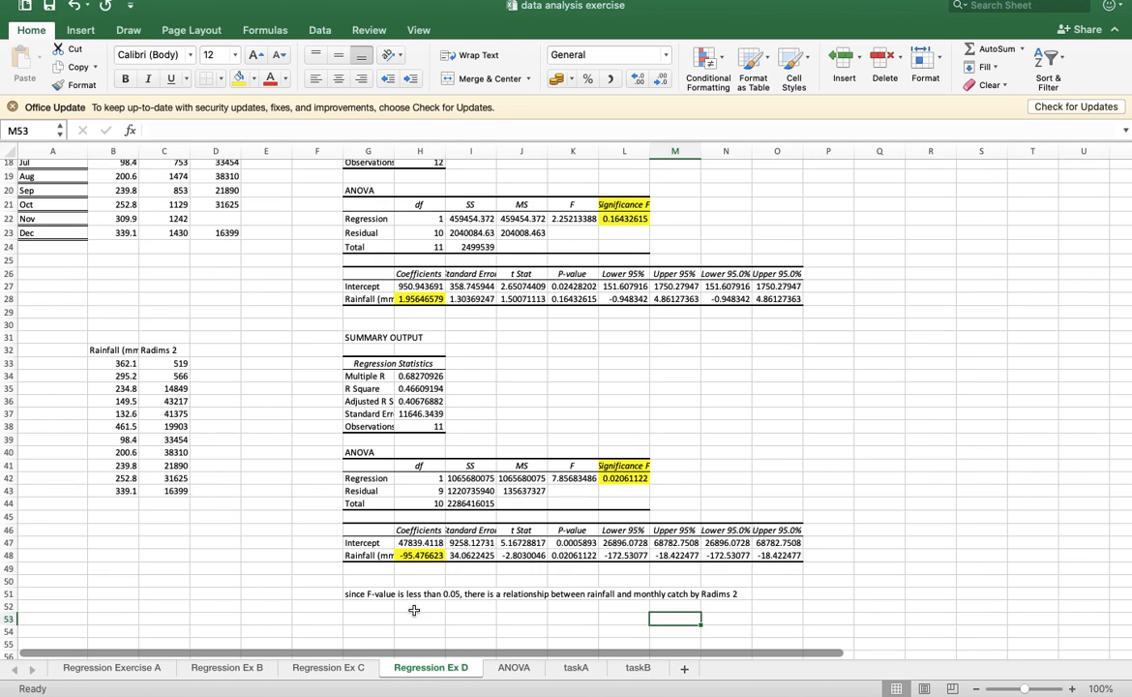
- Enter in G52 "Negative gradient, as the rainfall increase, the monthly catch by Radims 2 decreases."
left_click(373, 607)
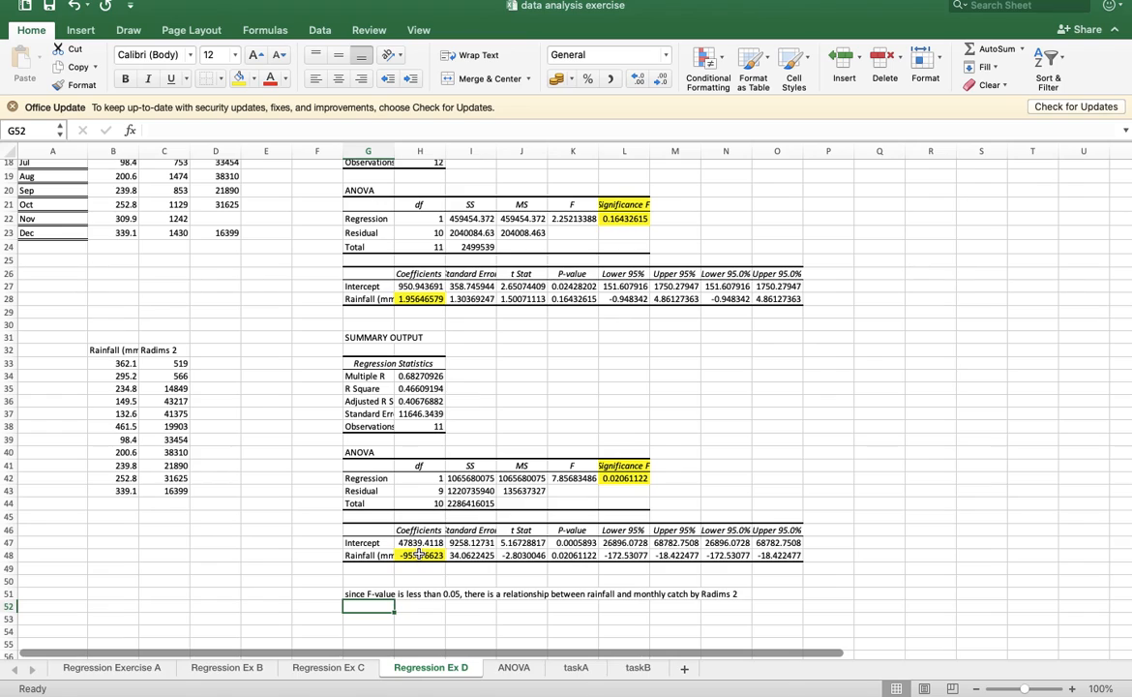
type("Negative grad")
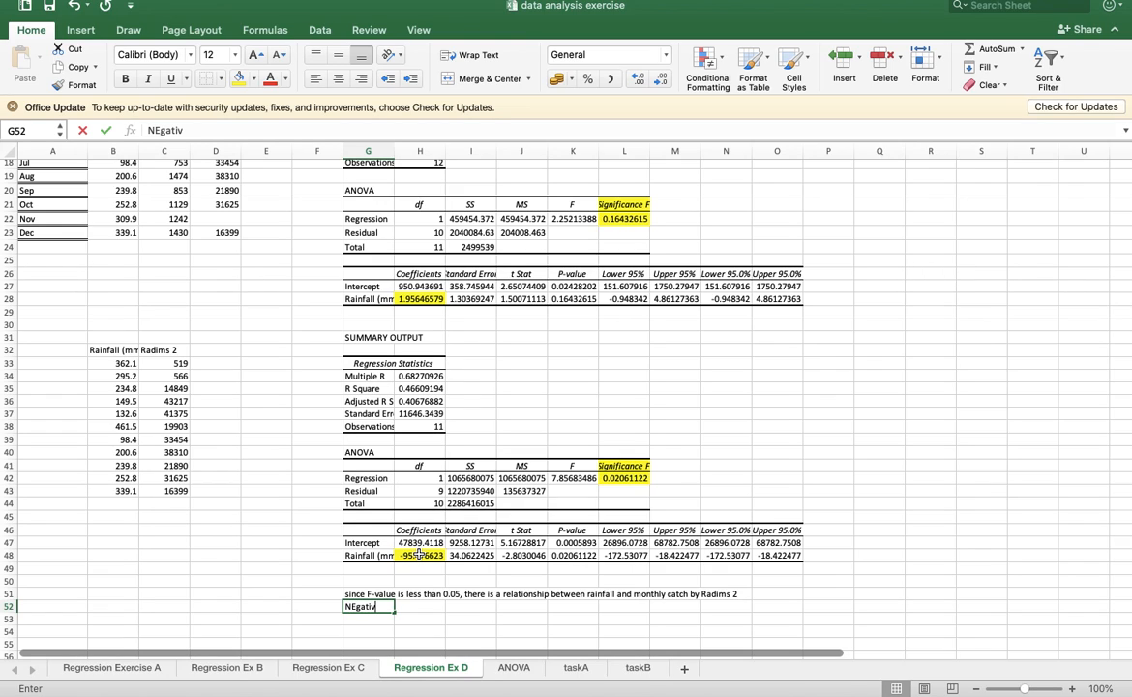
type("ient")
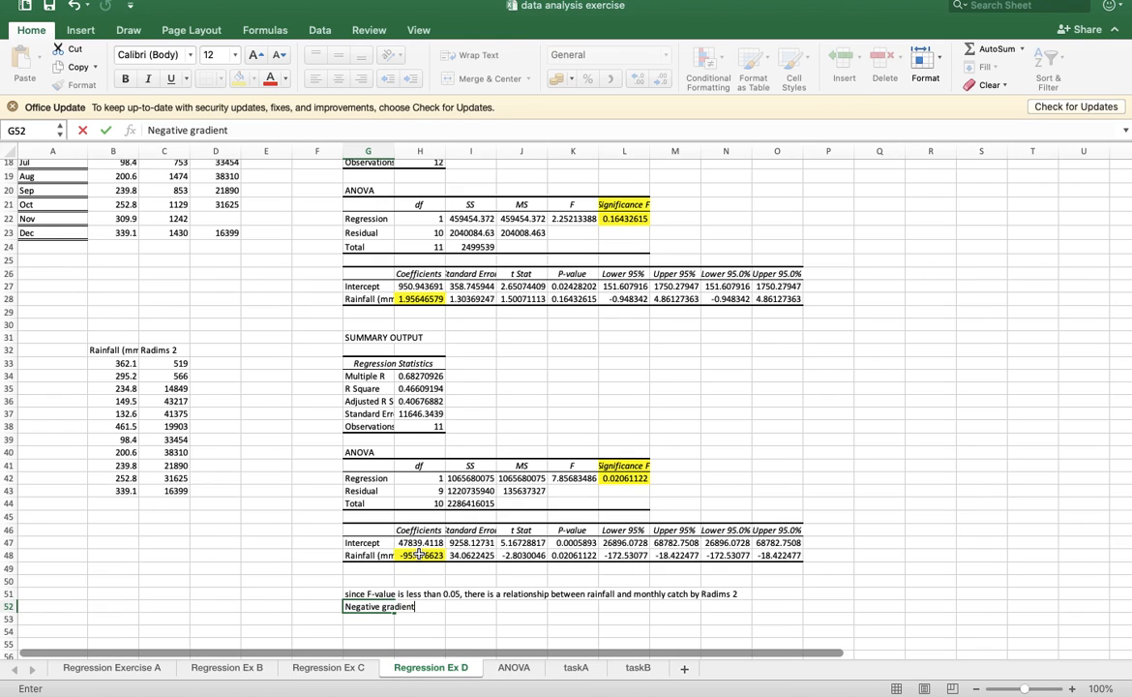
type(", as the rainfall")
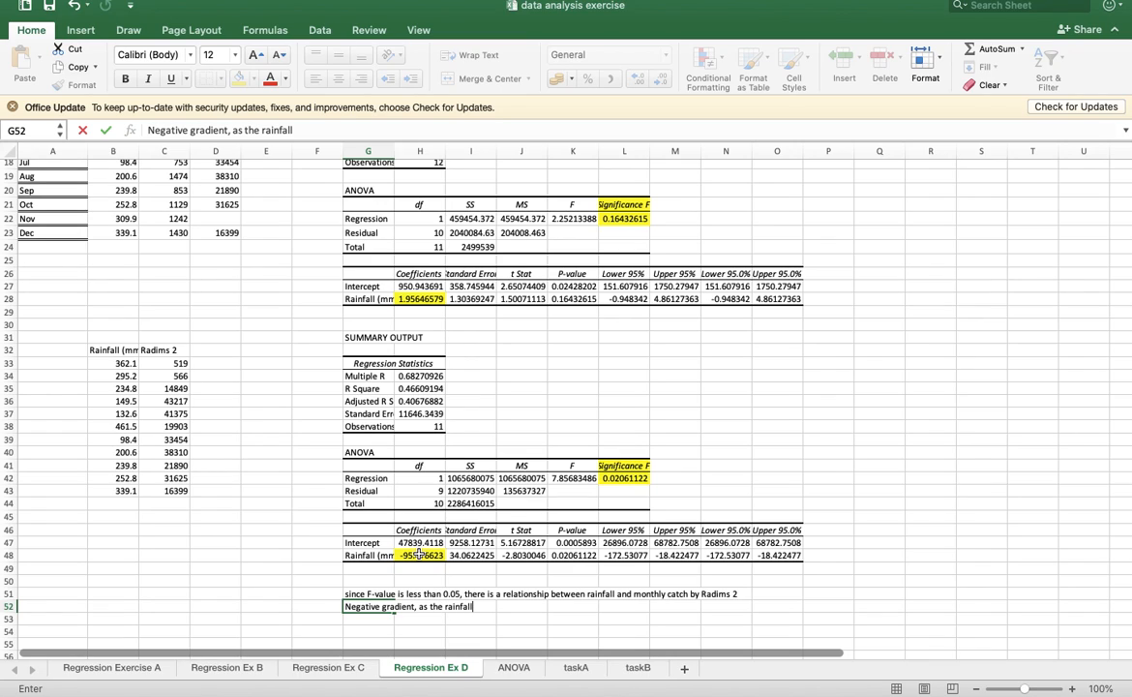
type(" increase, the monthl")
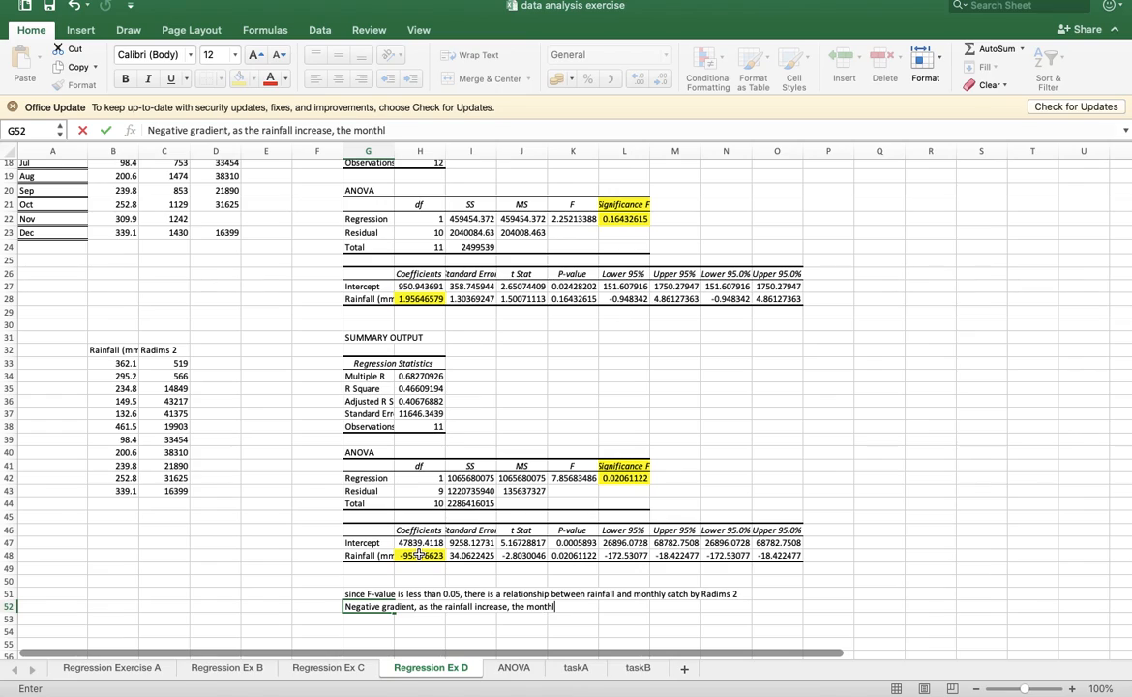
type("y catch by Radim2")
key("BackSpace")
type("s ")
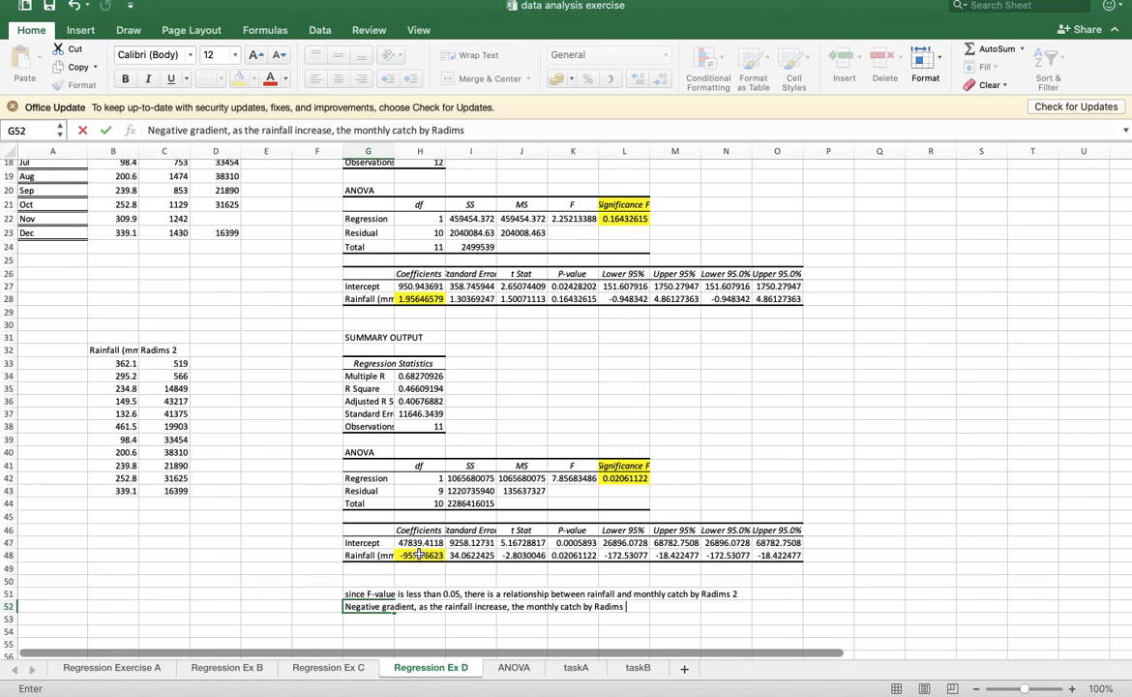
type("2 decreases.")
left_click(794, 529)
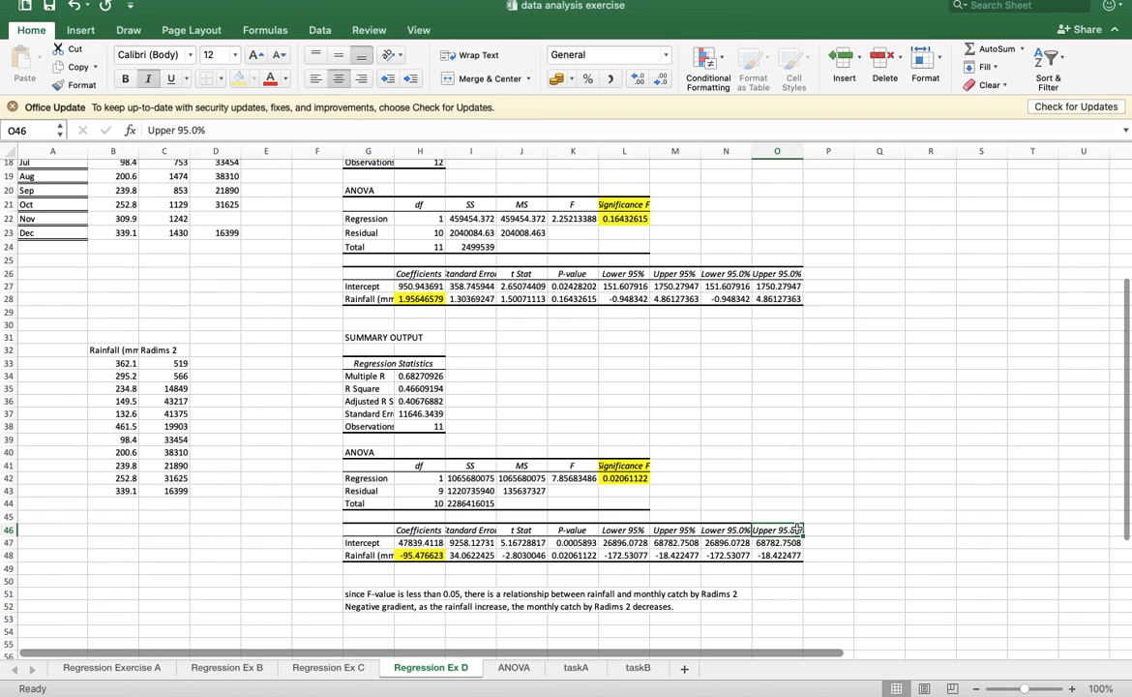
- Switch to the ANOVA sheet and reduce the height of row 7 in the mammal species table
scroll(796, 529, "up", 5)
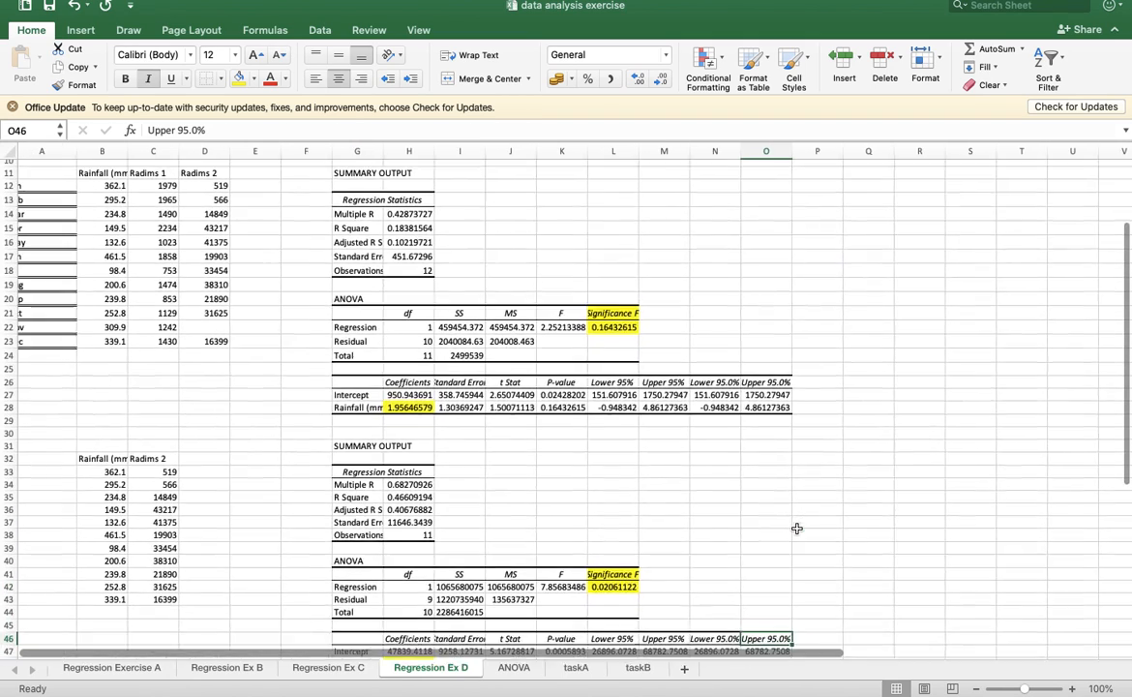
scroll(796, 529, "down", 6)
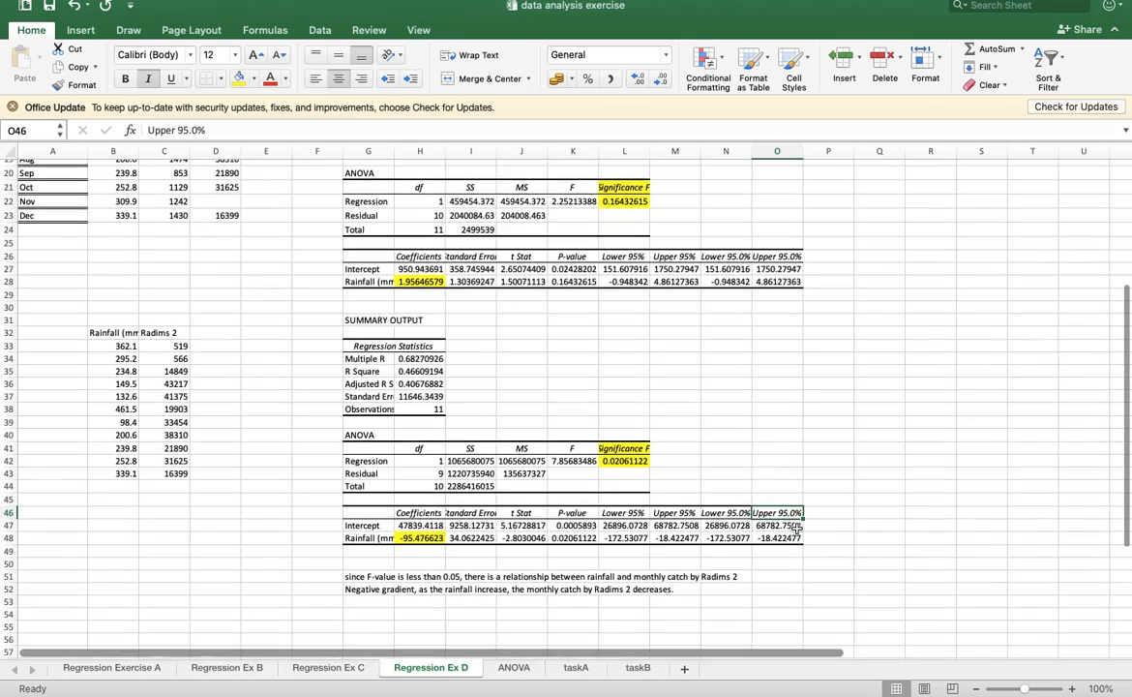
left_click(513, 667)
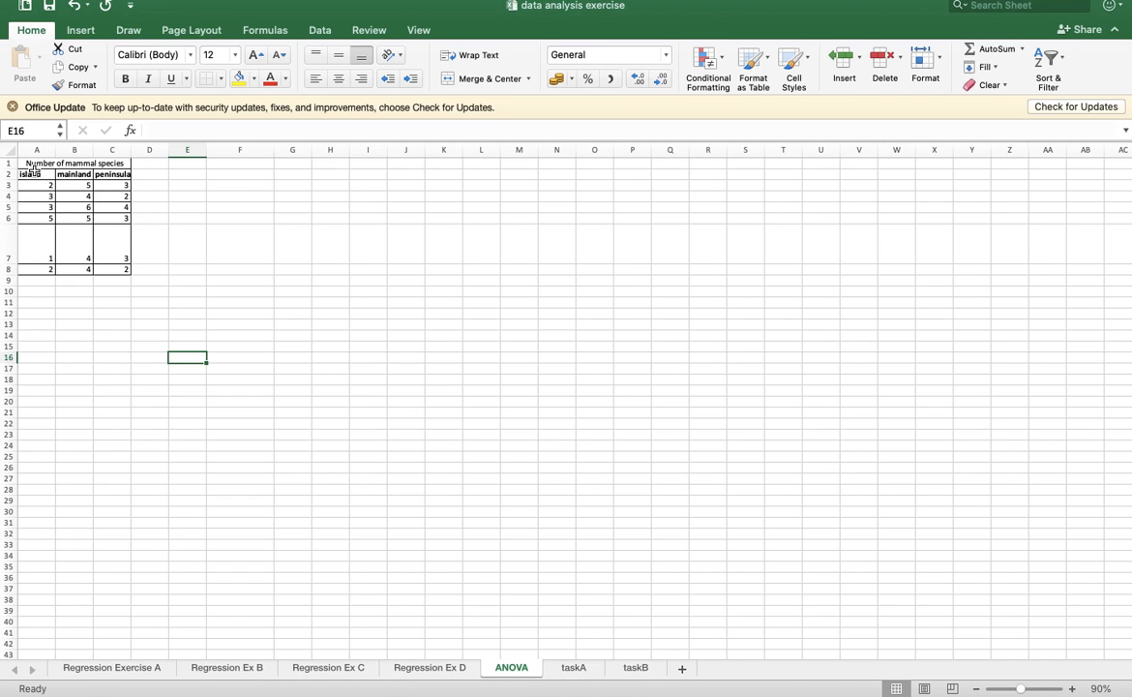
left_click_drag(10, 253, 10, 225)
left_click(150, 234)
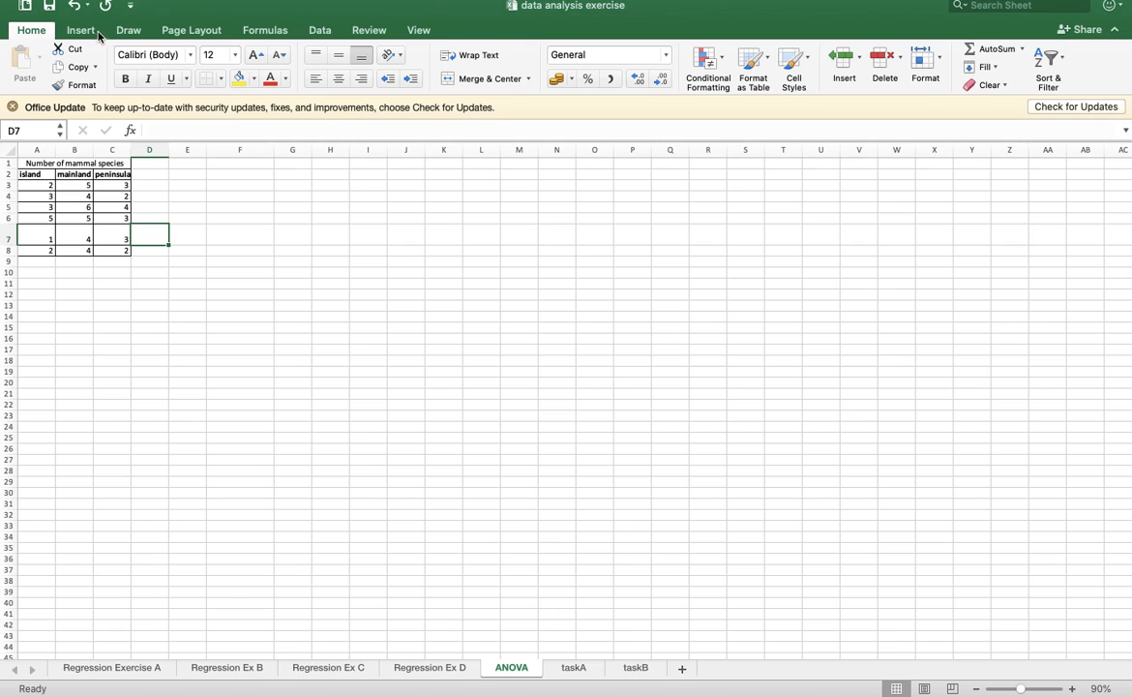
- Set up an Anova: Single Factor analysis with input range $A$2:$C$8, grouped by columns, with labels in the first row
left_click(320, 30)
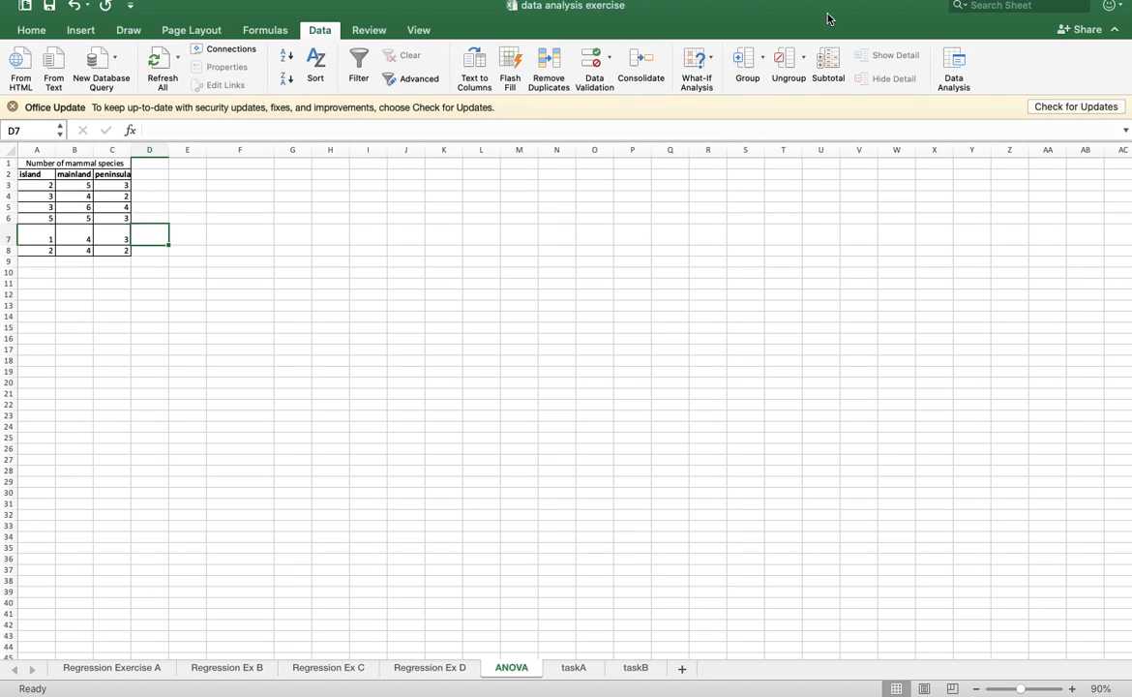
left_click(958, 68)
scroll(542, 194, "up", 5)
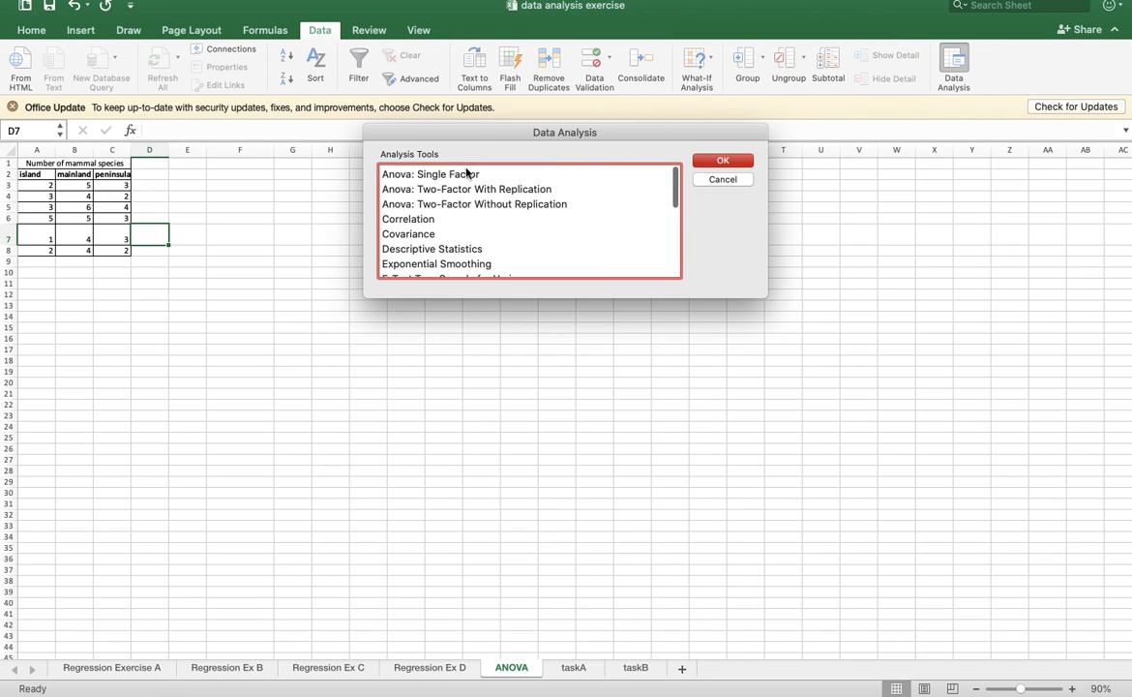
left_click(444, 175)
left_click(718, 161)
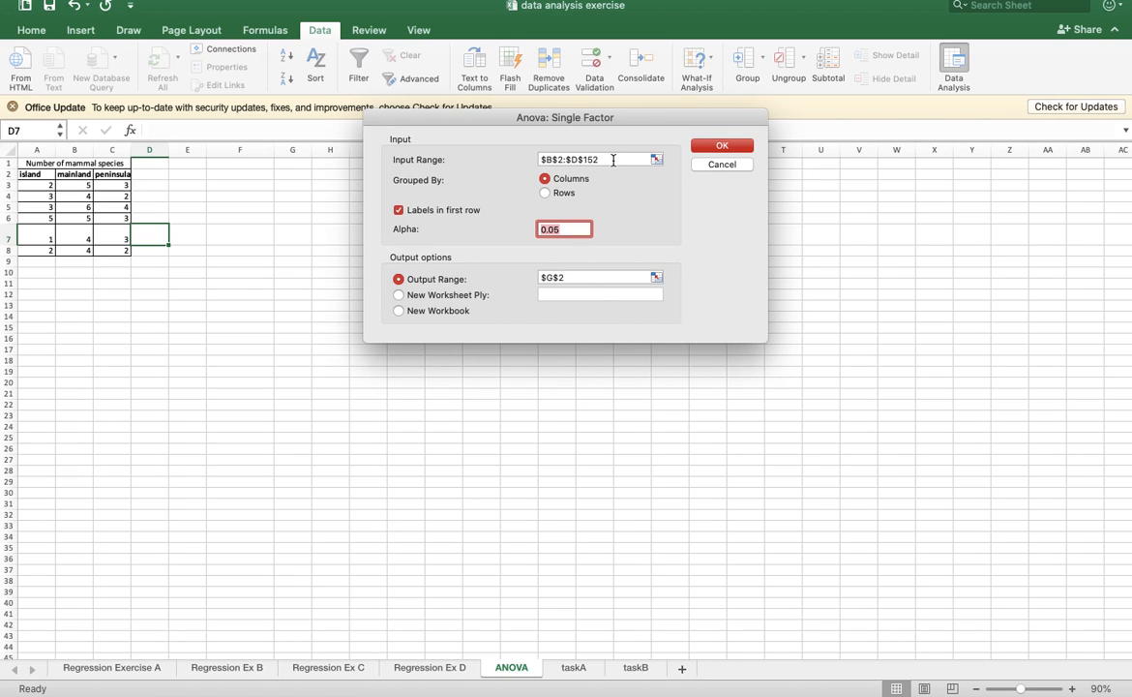
left_click(656, 158)
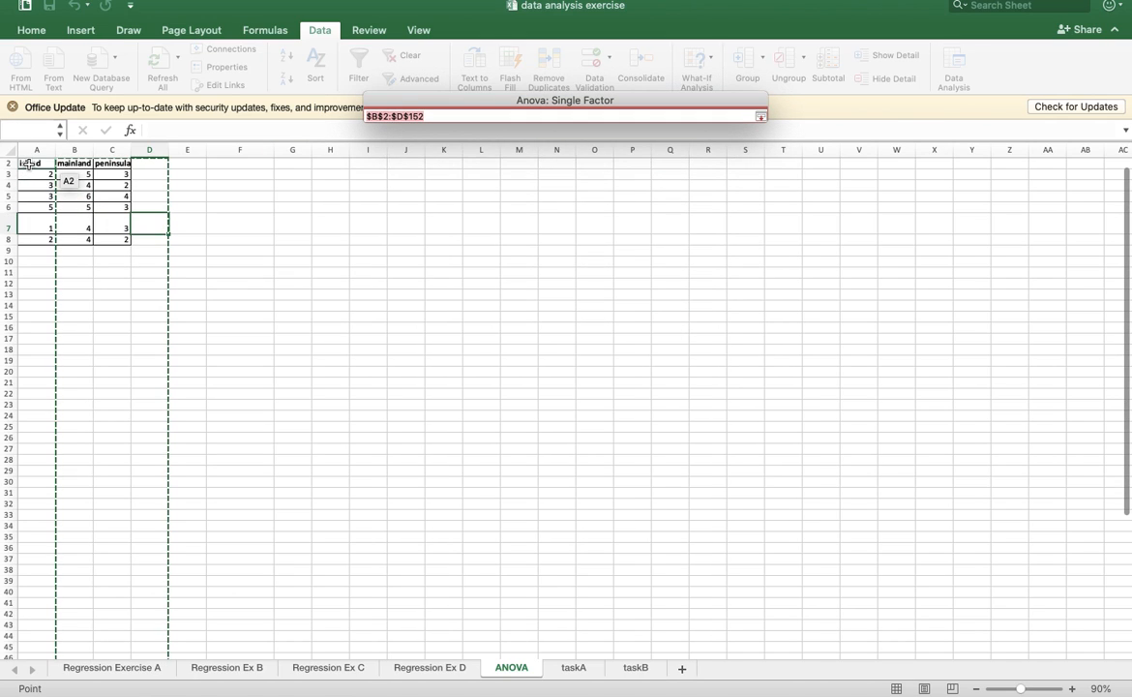
left_click_drag(37, 163, 62, 202)
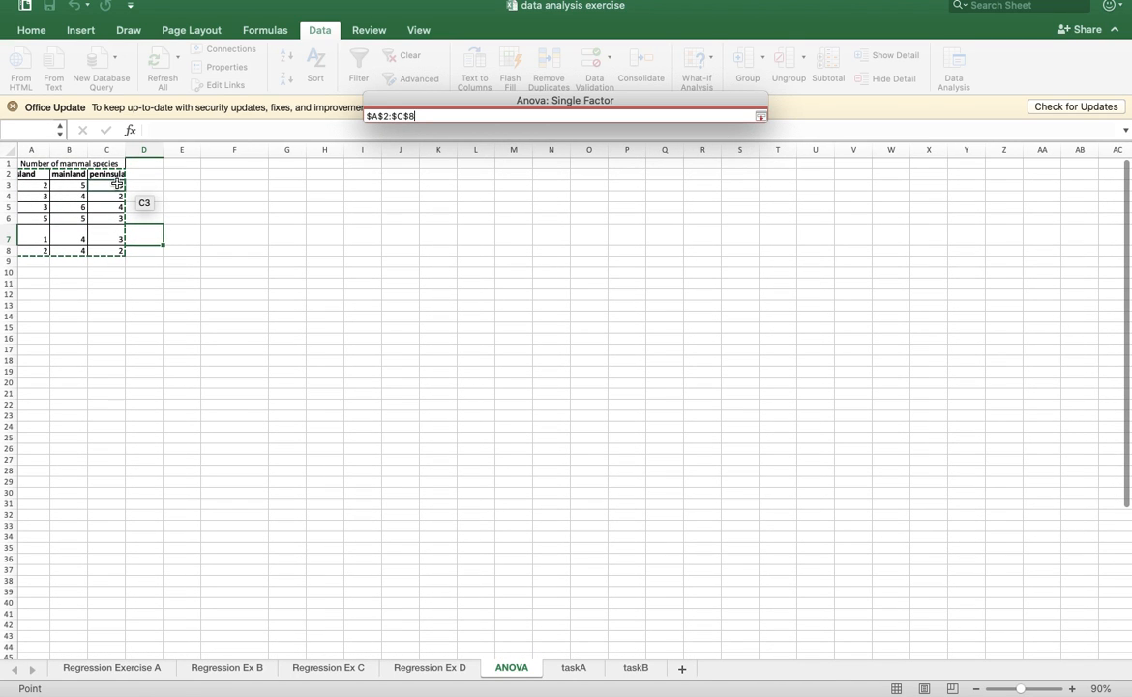
scroll(117, 183, "left", 1)
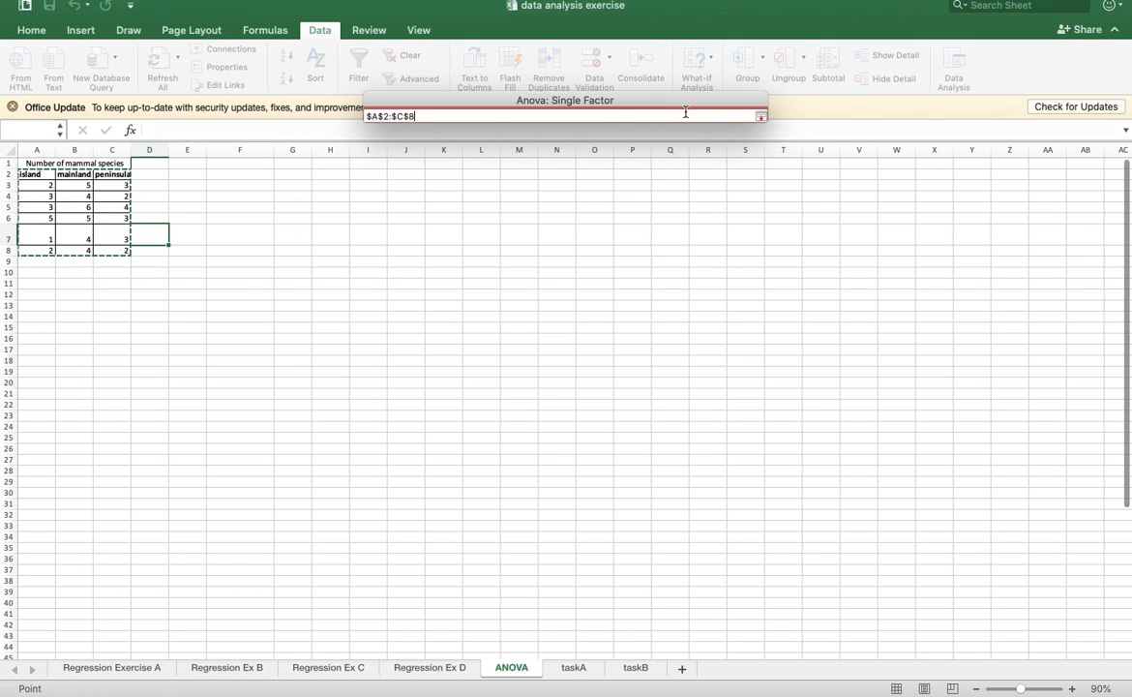
left_click(761, 116)
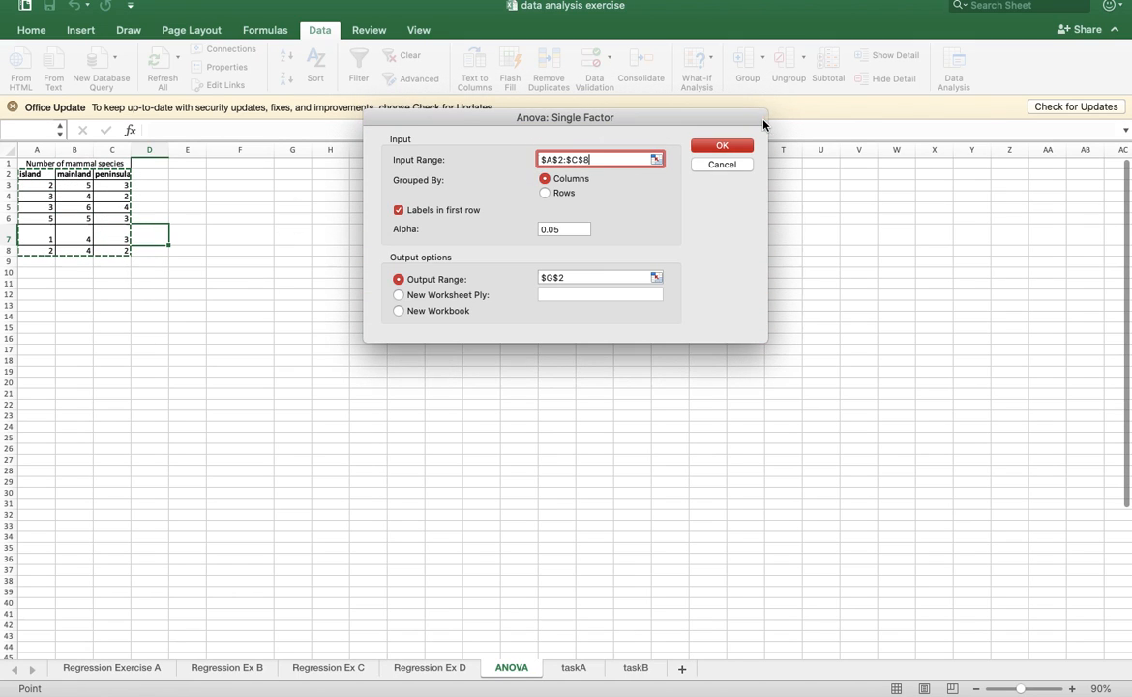
left_click(399, 211)
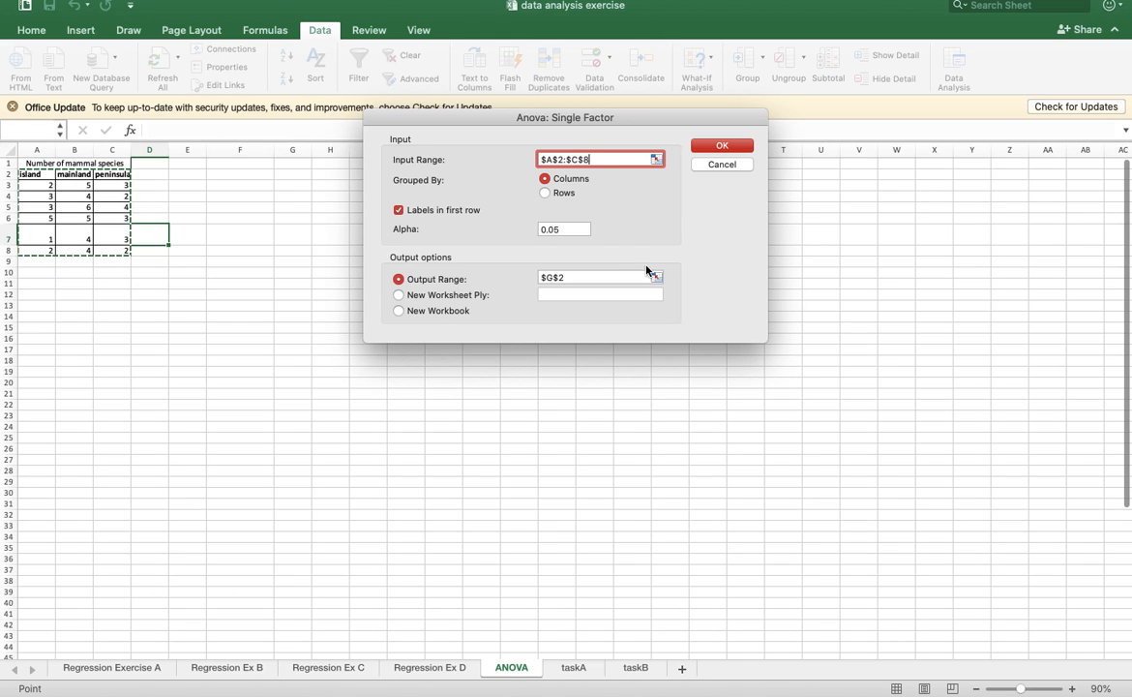
- Set the ANOVA output range to $A$11 and run the analysis
left_click(656, 277)
left_click(38, 281)
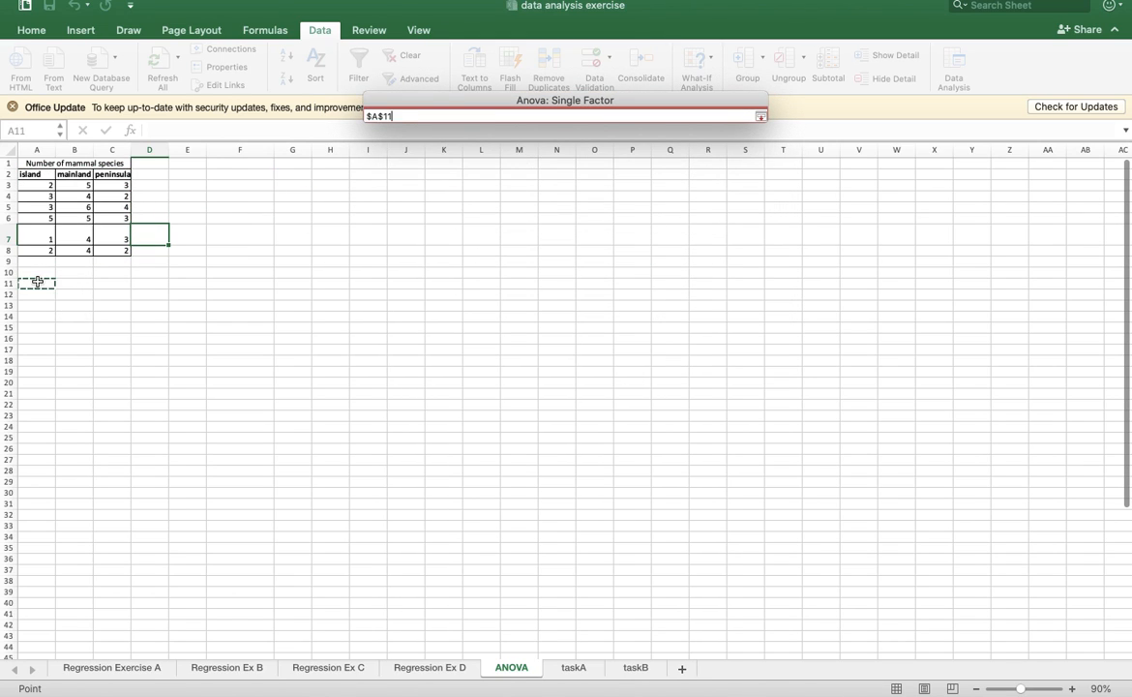
left_click(761, 116)
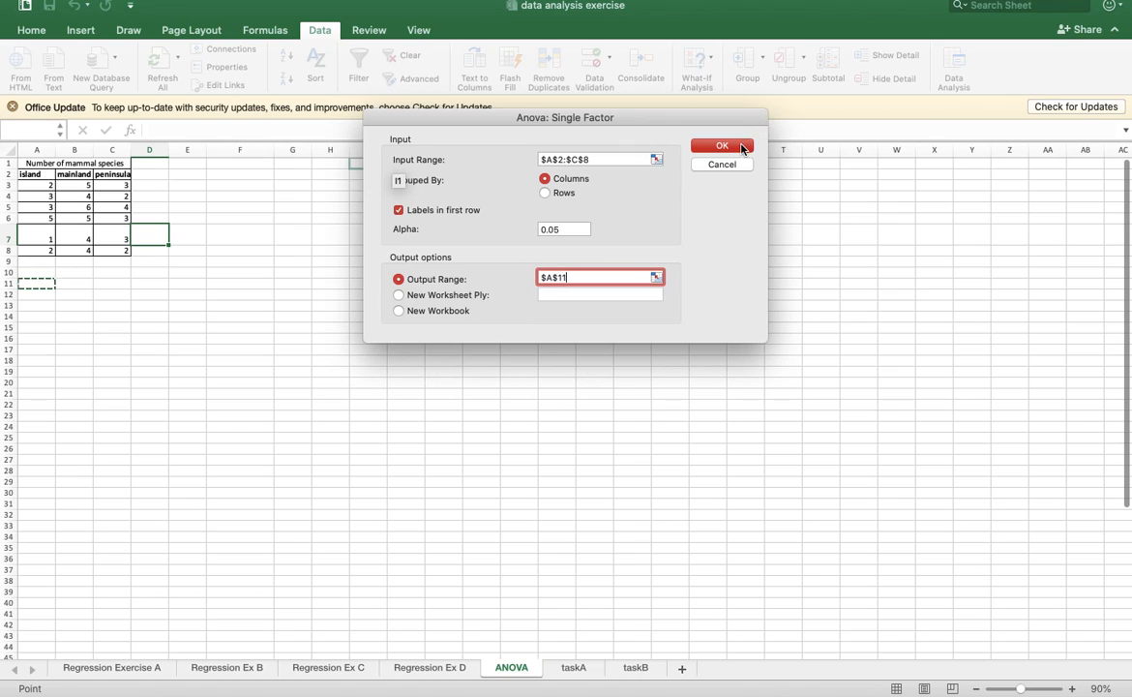
left_click(741, 148)
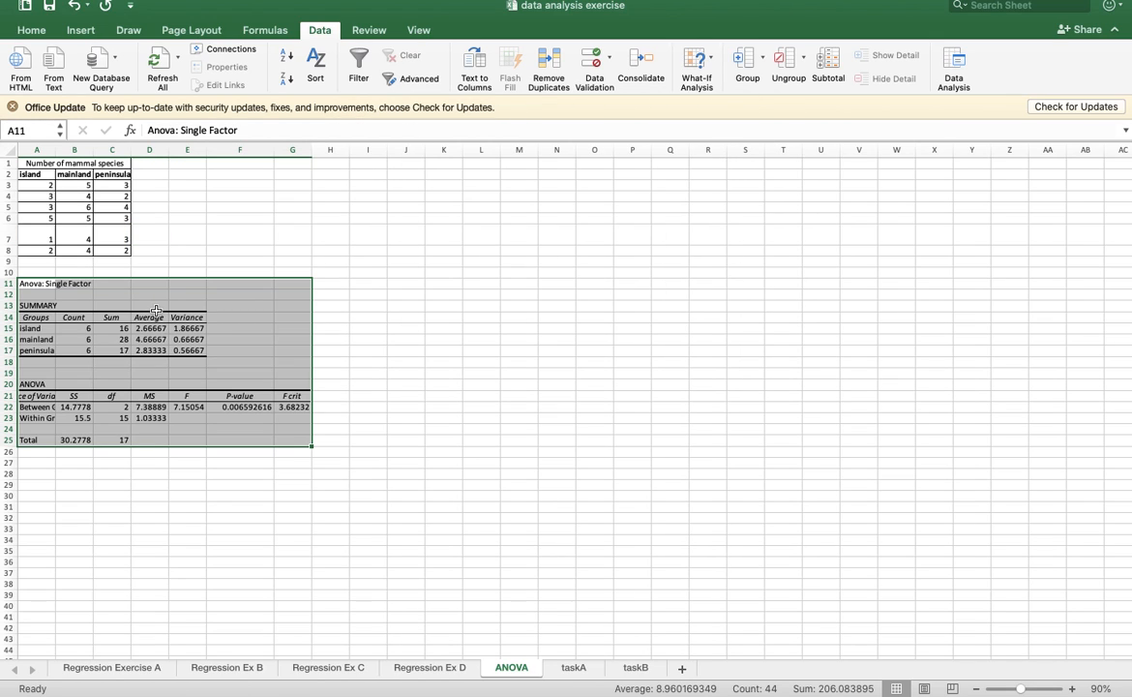
- Fill the P-value heading and its value in F21:F22 with yellow
left_click(291, 373)
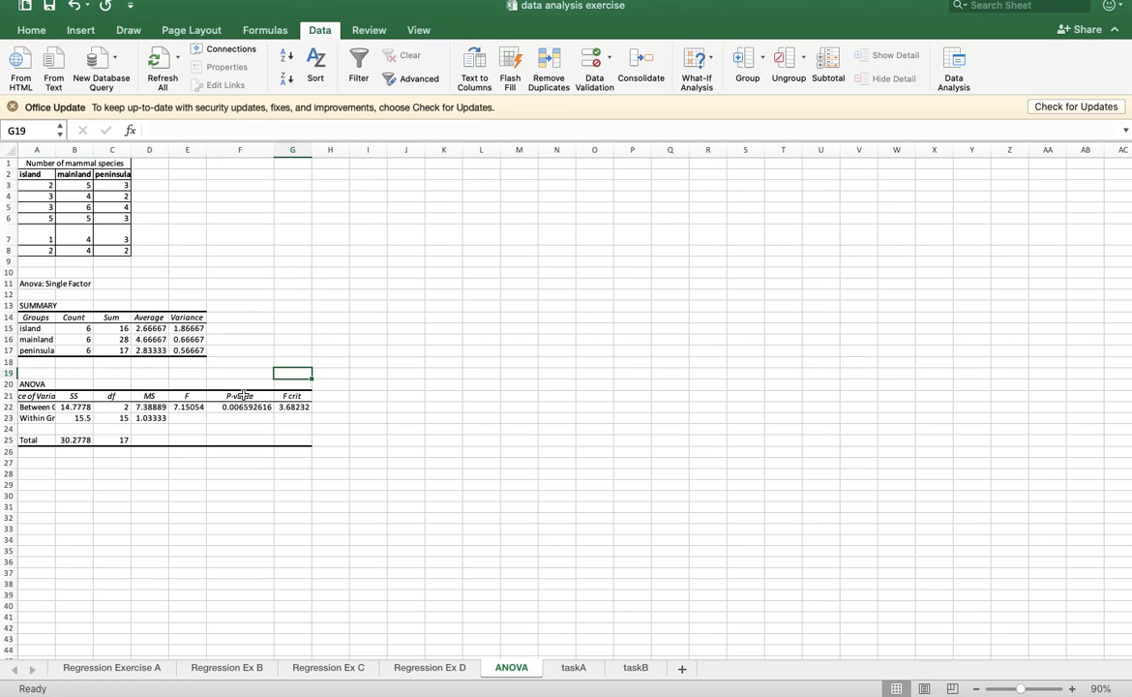
left_click_drag(240, 396, 240, 406)
left_click(31, 30)
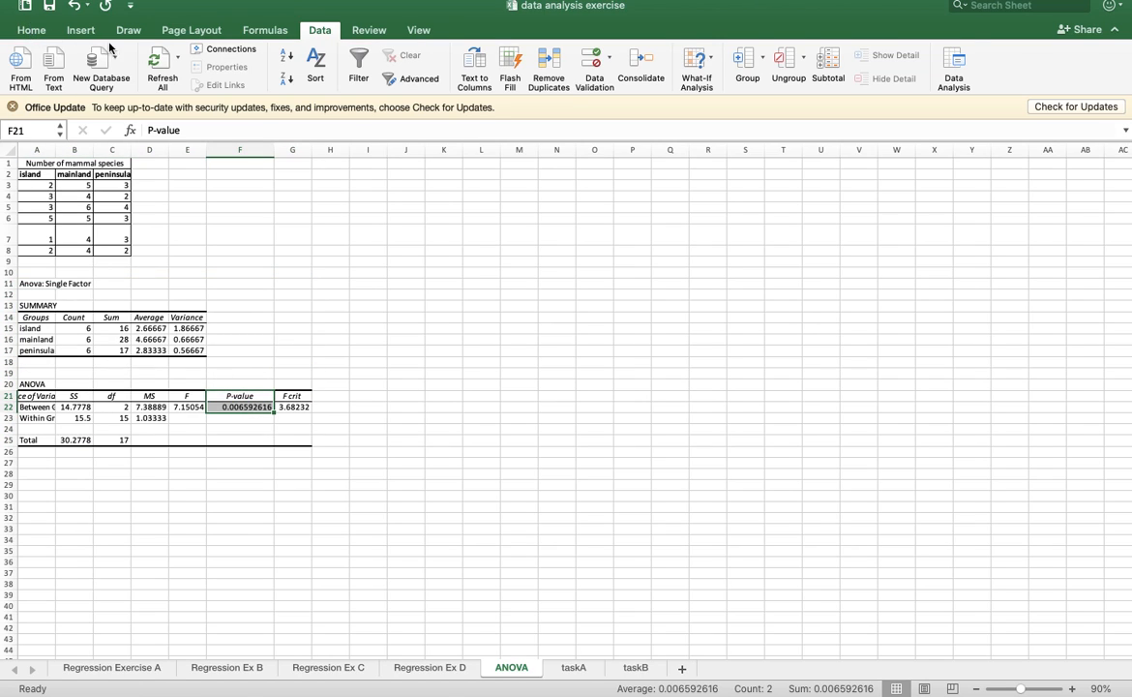
left_click(239, 79)
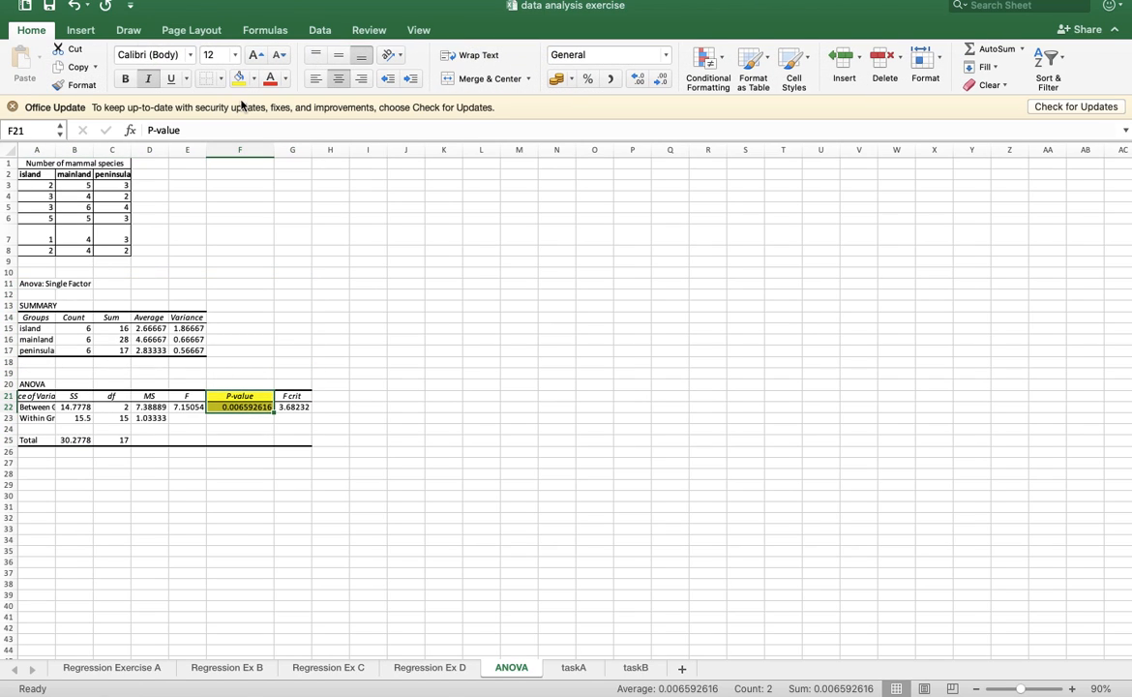
- Enter in I7 "IF Pvalue is less than 0.05, there is a significant difference between the number of mammal species in the 3 different areas."
left_click(366, 238)
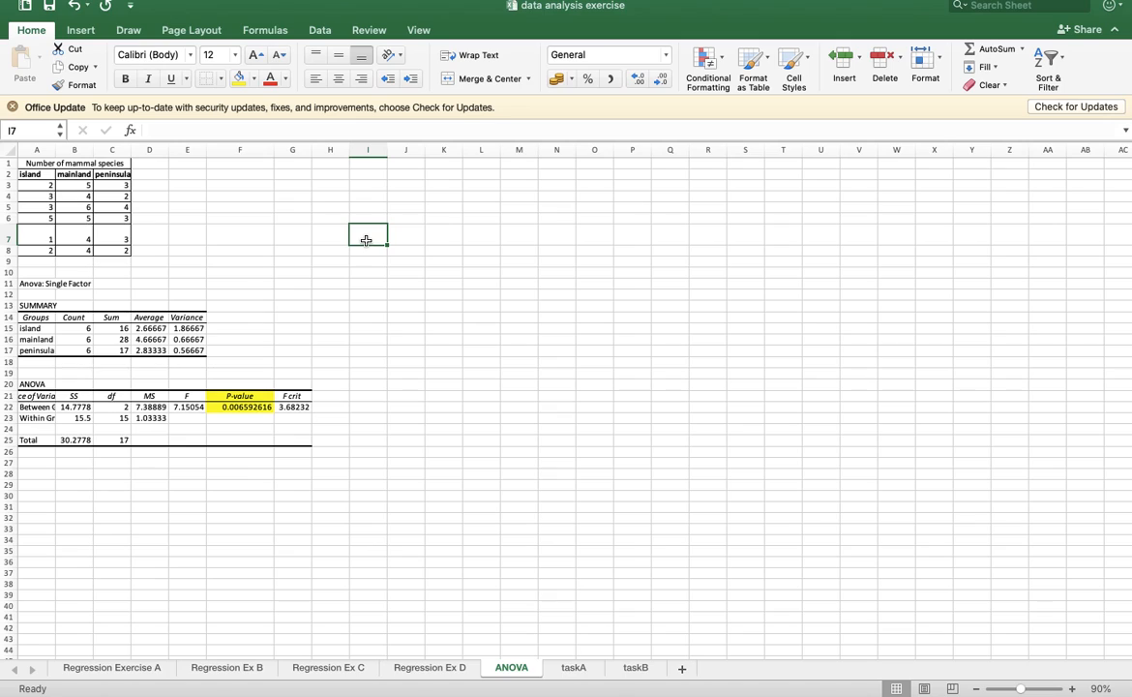
type("IF Pval")
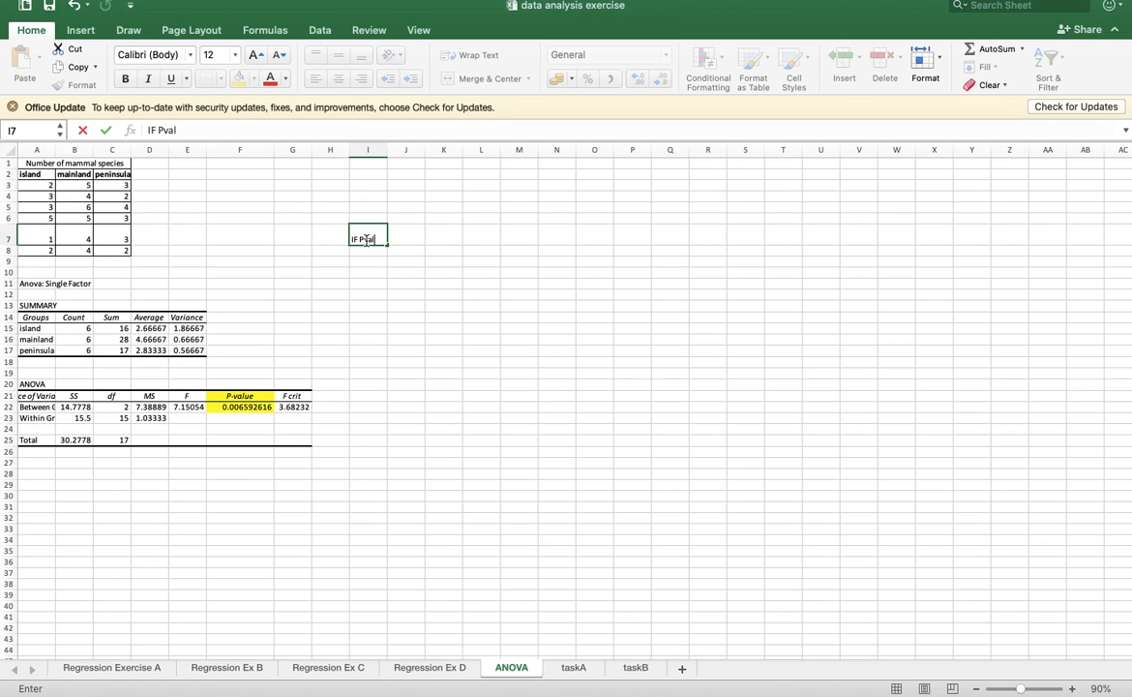
type("ue is less than 0.05")
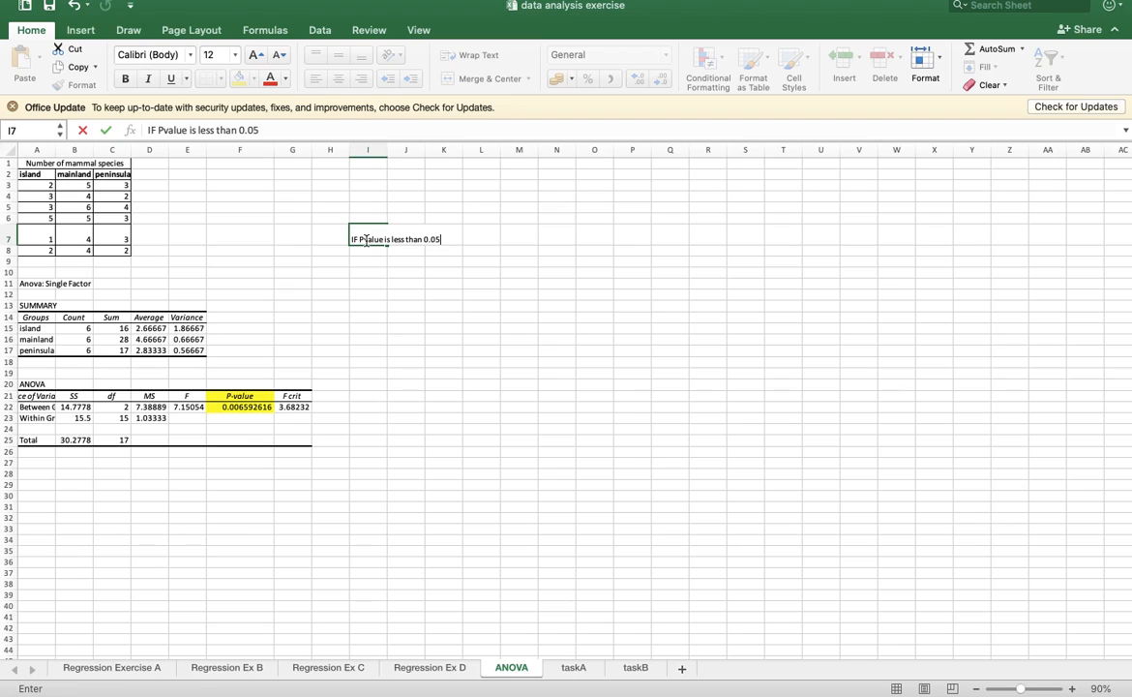
type(", there is a signi")
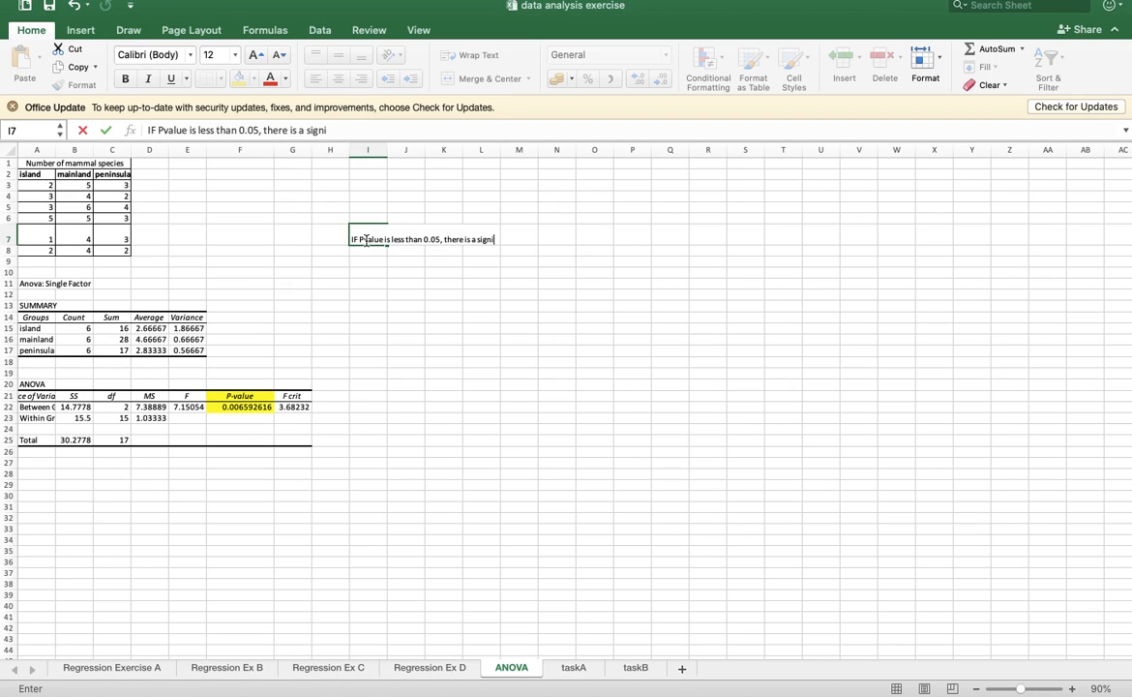
type("ficant difference bet")
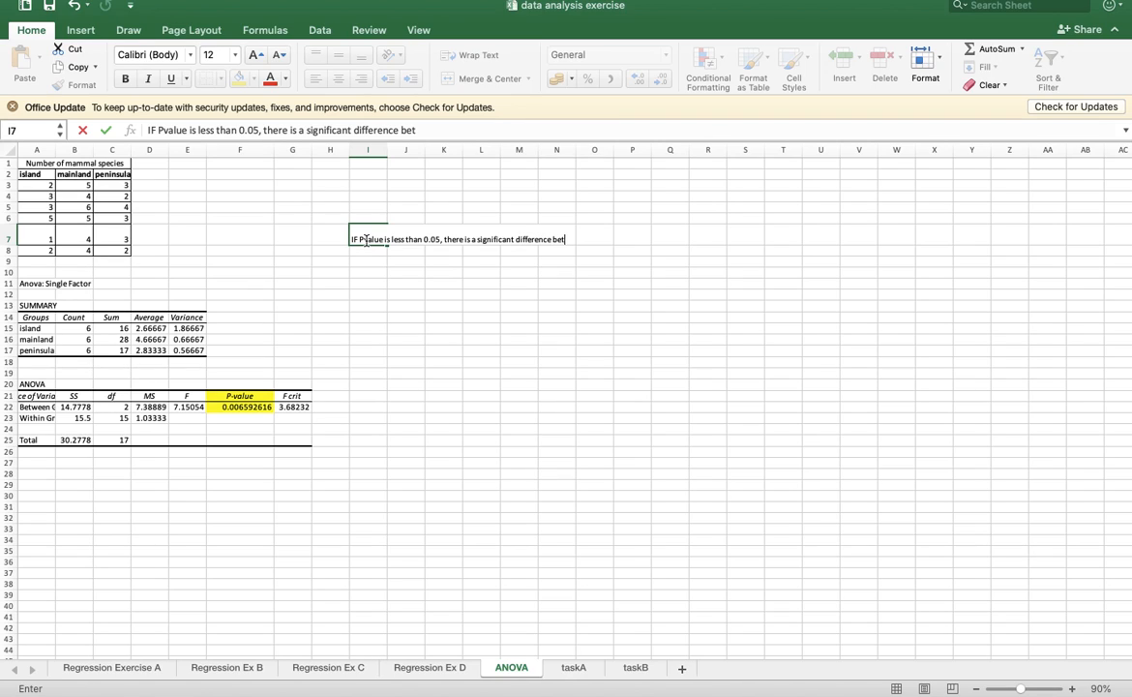
type("ween the number of mam")
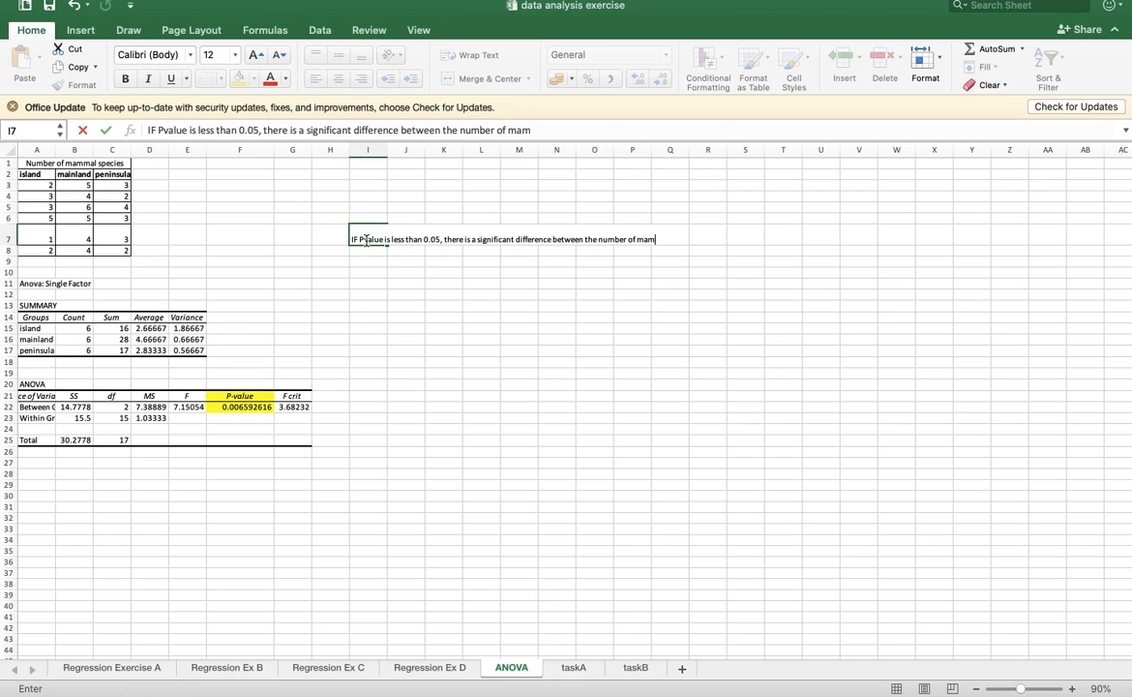
type("mal species in")
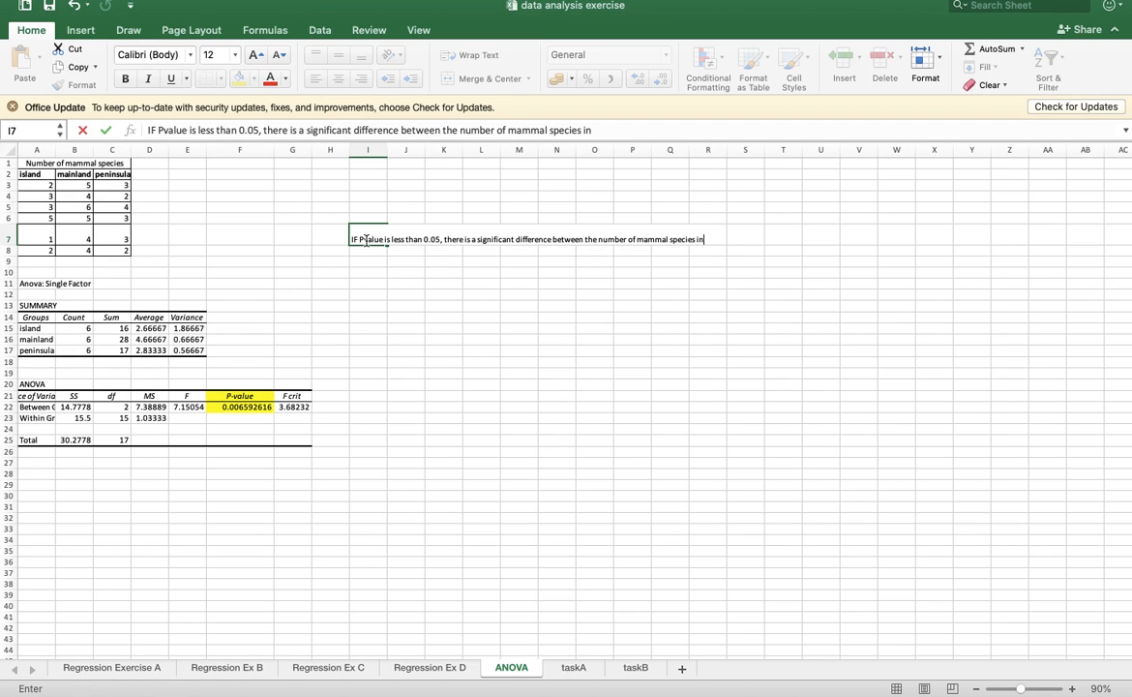
type(" the 3 different areas")
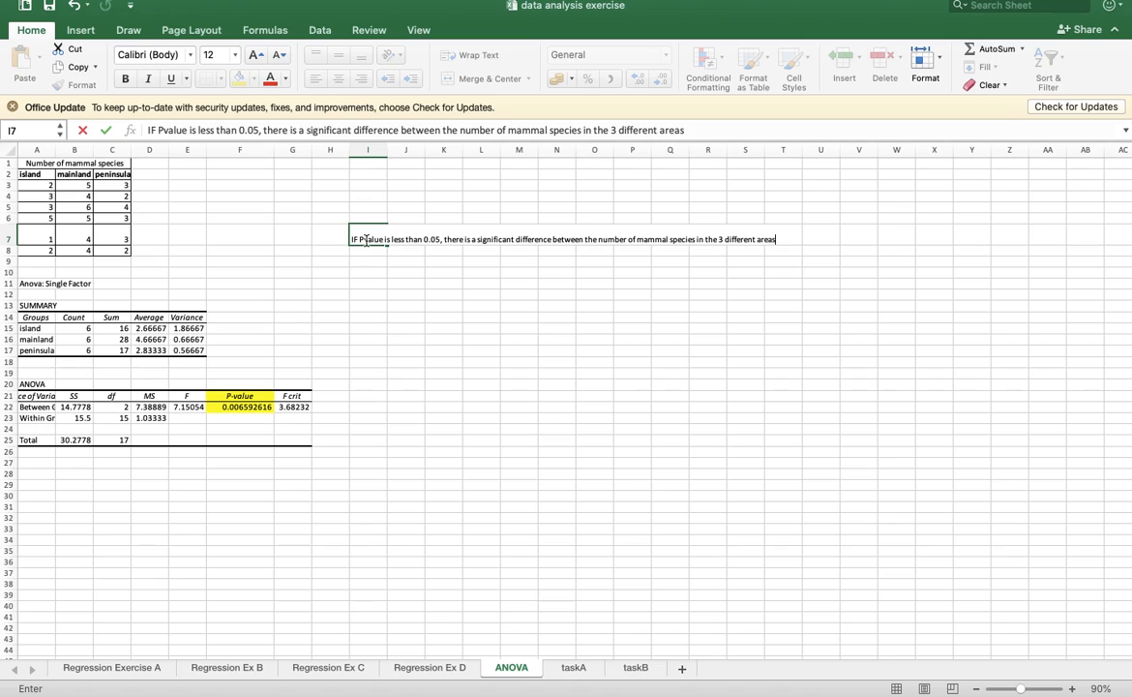
type(".")
key("Return")
- Enter in I8 "If Pvalue is more than 0.05, there is NO significant difference between the number of mammal species in the 3 different areas."
type("If")
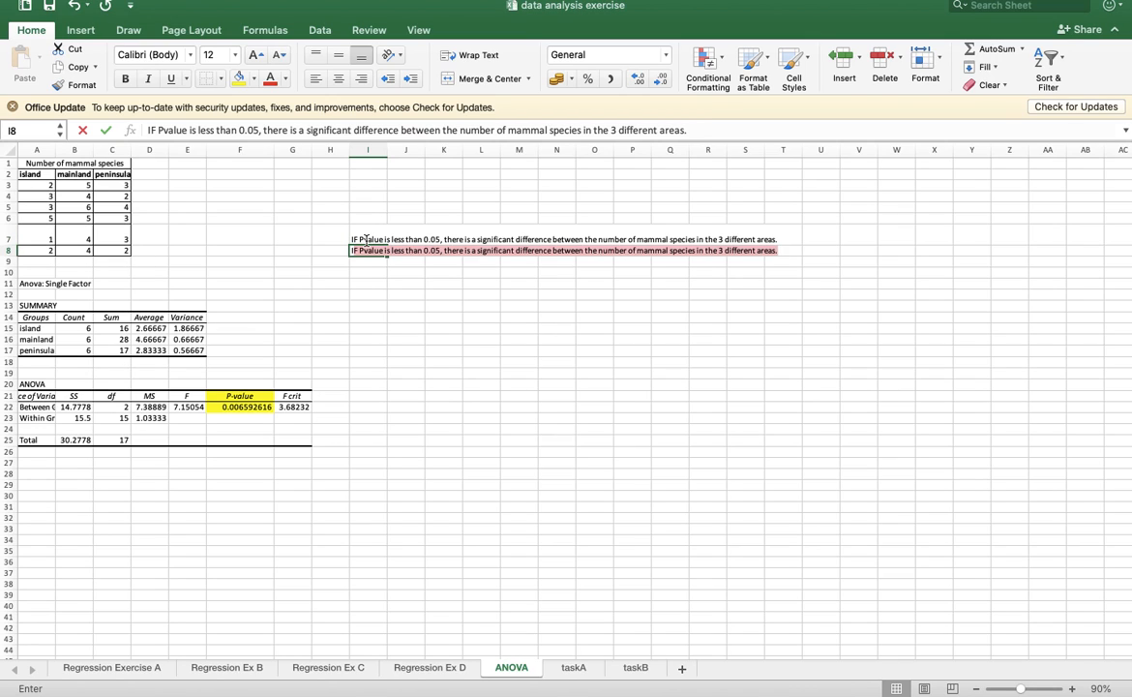
left_click(406, 251)
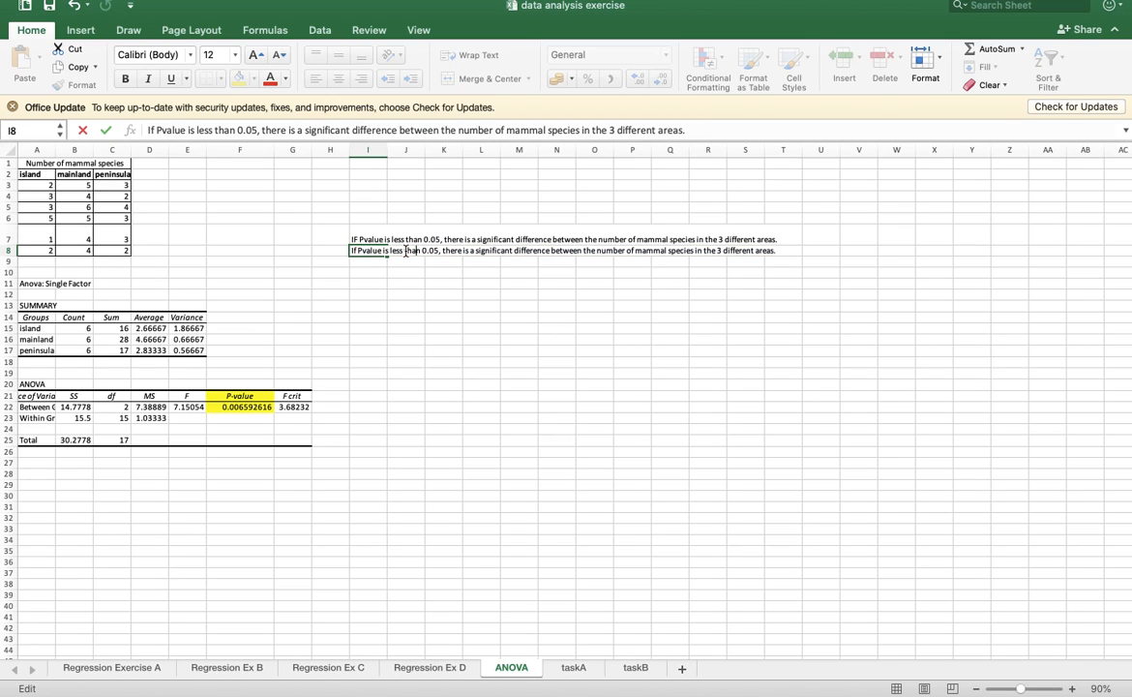
key("BackSpace")
key("BackSpace")
key("BackSpace")
key("BackSpace")
type("more")
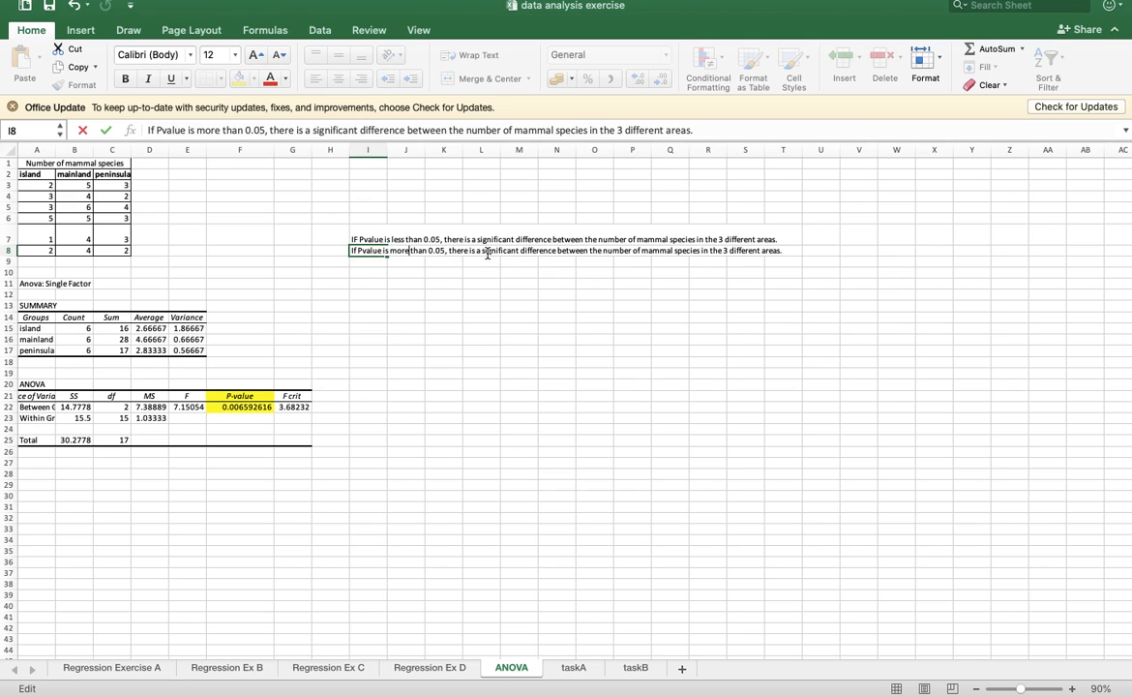
left_click(479, 251)
key("BackSpace")
type("NO")
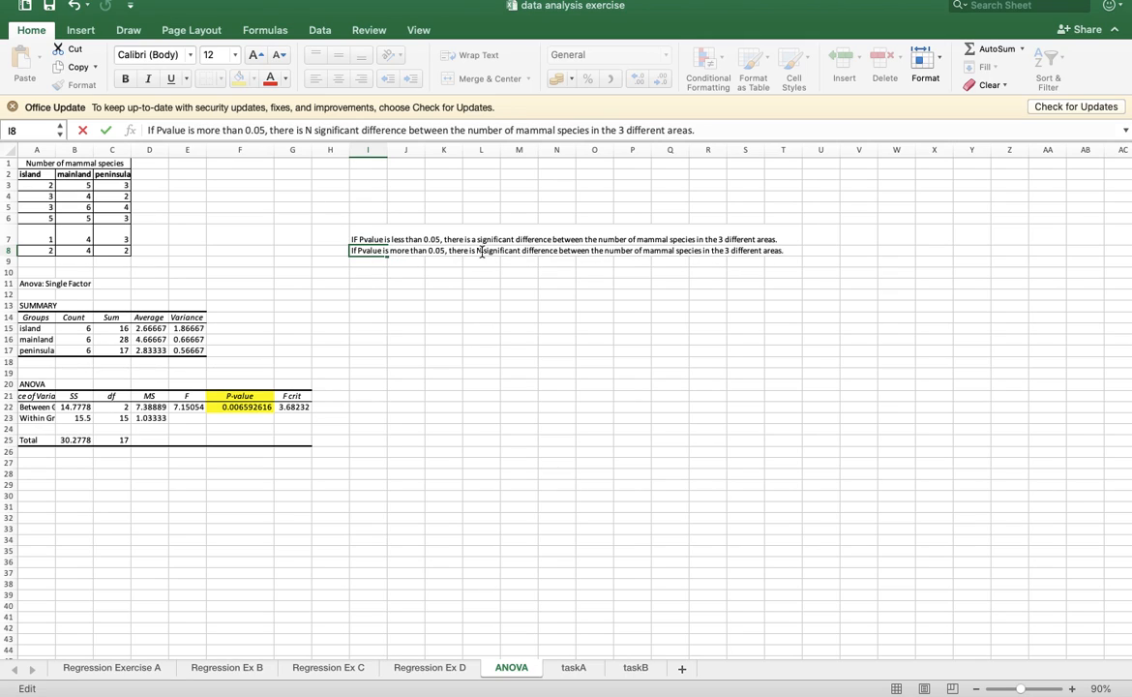
left_click(488, 283)
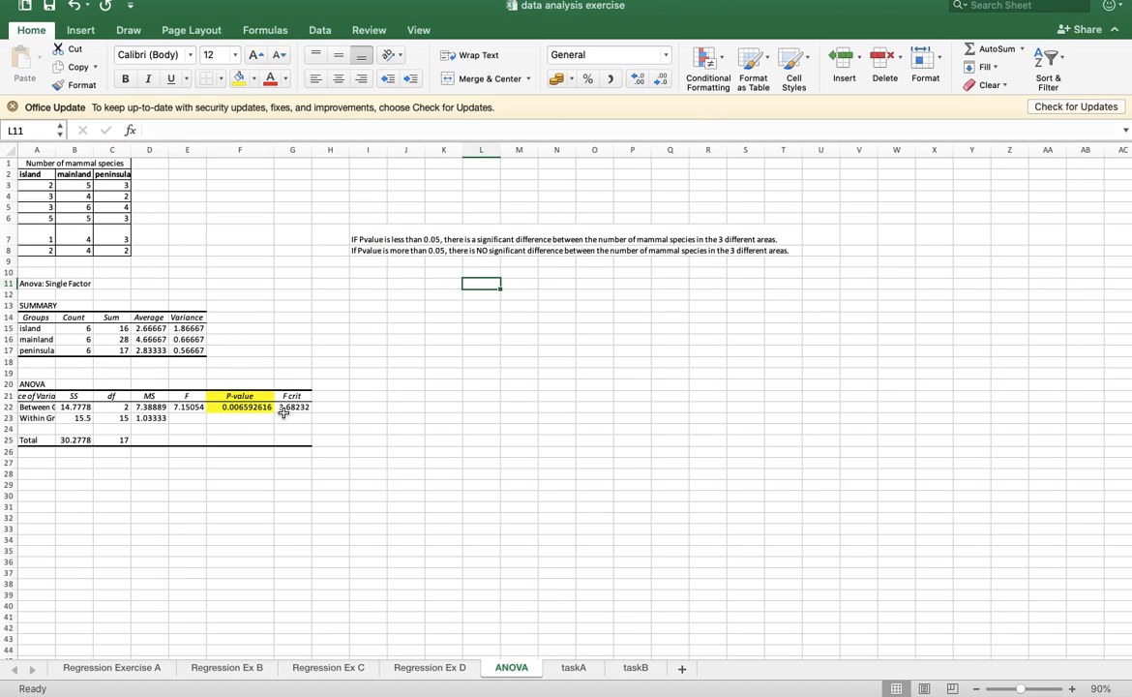
- Change the font color of the less-than-0.05 interpretation in I7 to red
left_click(365, 235)
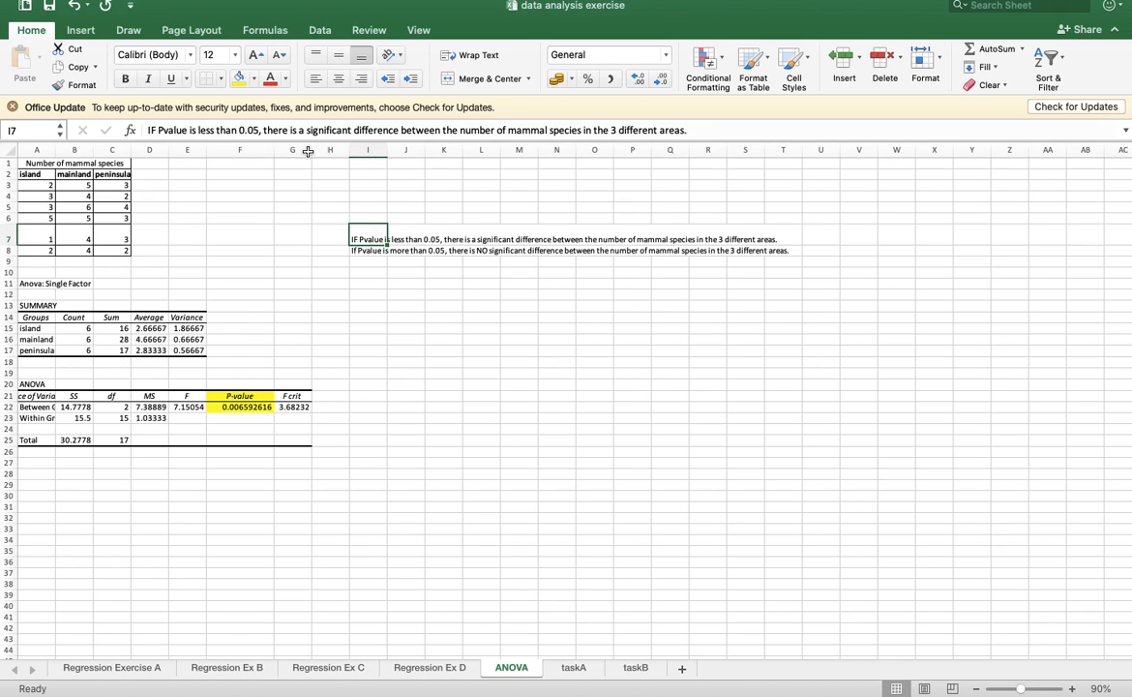
left_click(271, 79)
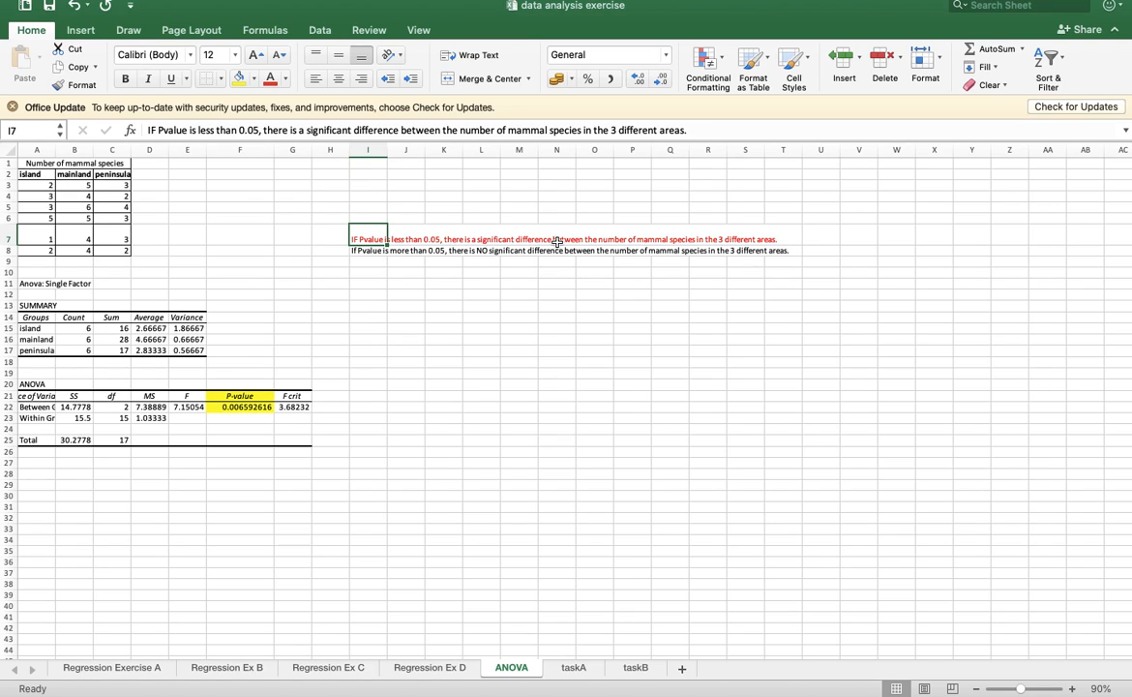
- Enter the row label "Average number of mammals" in J15
left_click(413, 307)
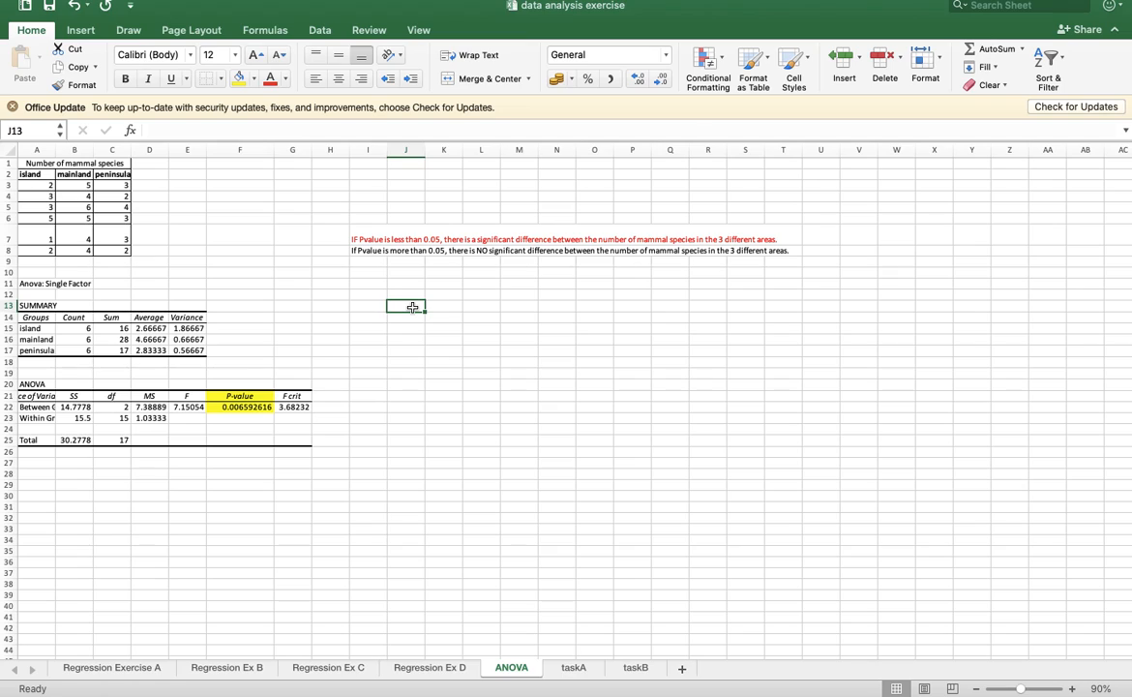
key("Down")
key("Down")
type("A")
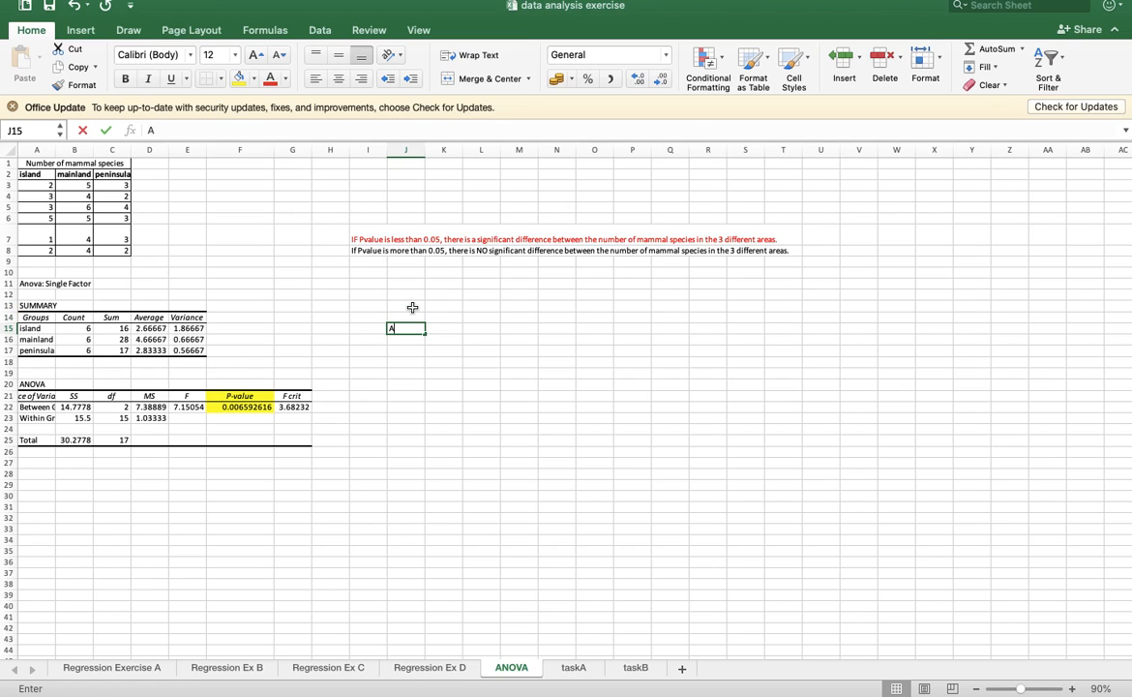
type("verage number o")
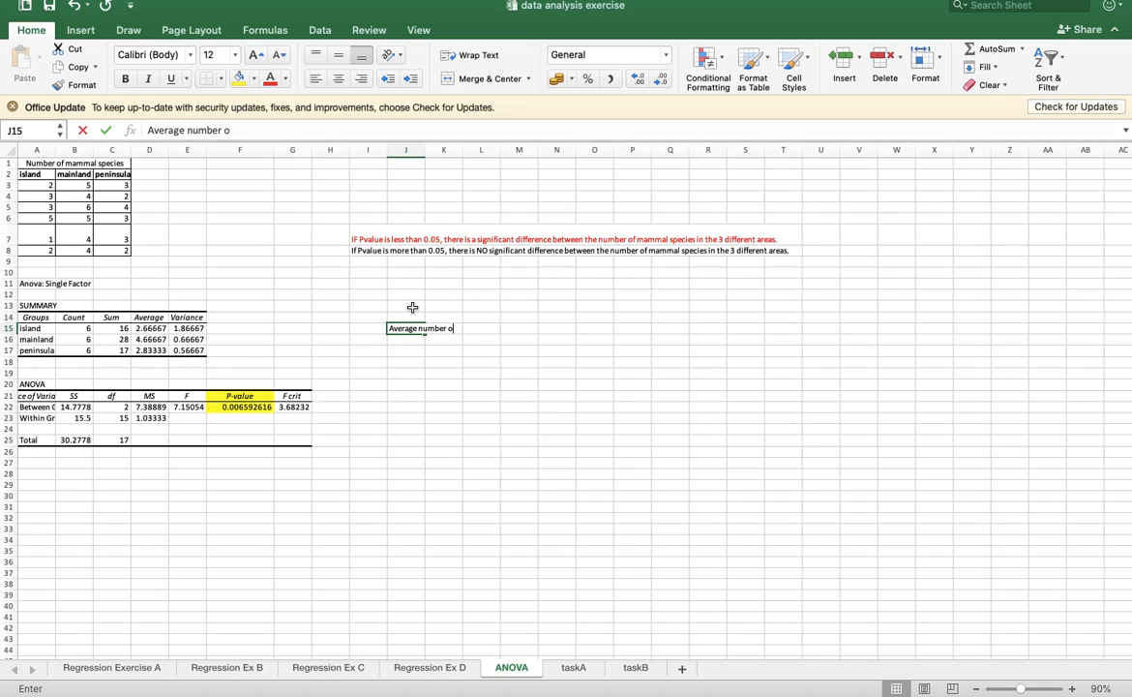
type("f mmamals")
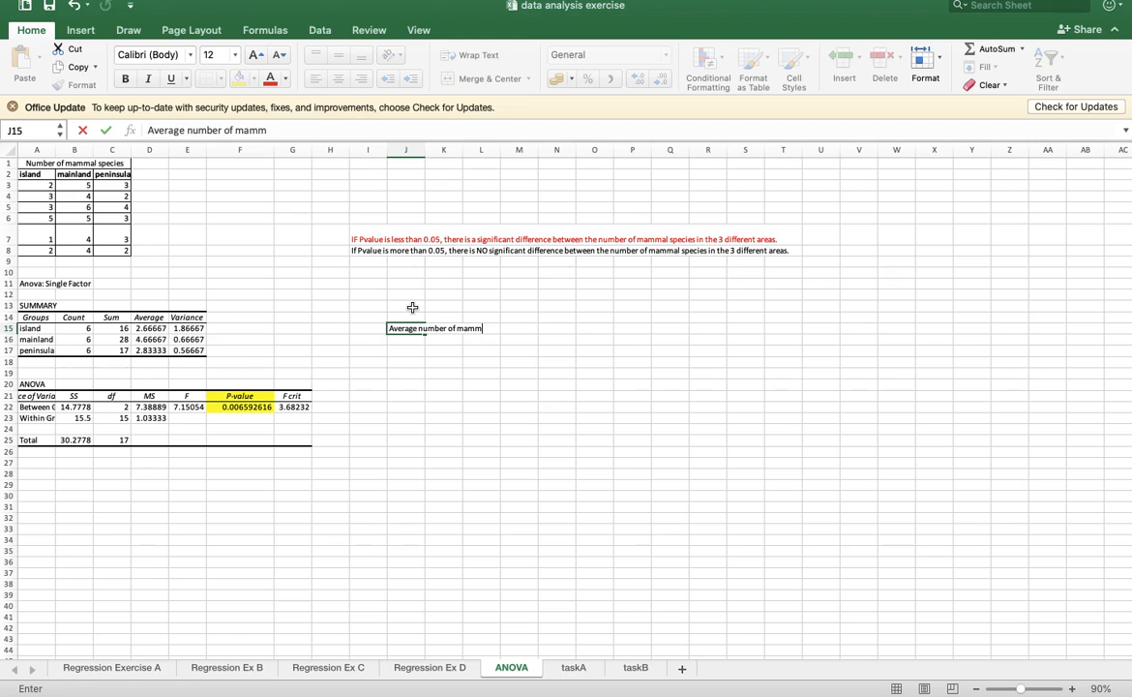
key("Tab")
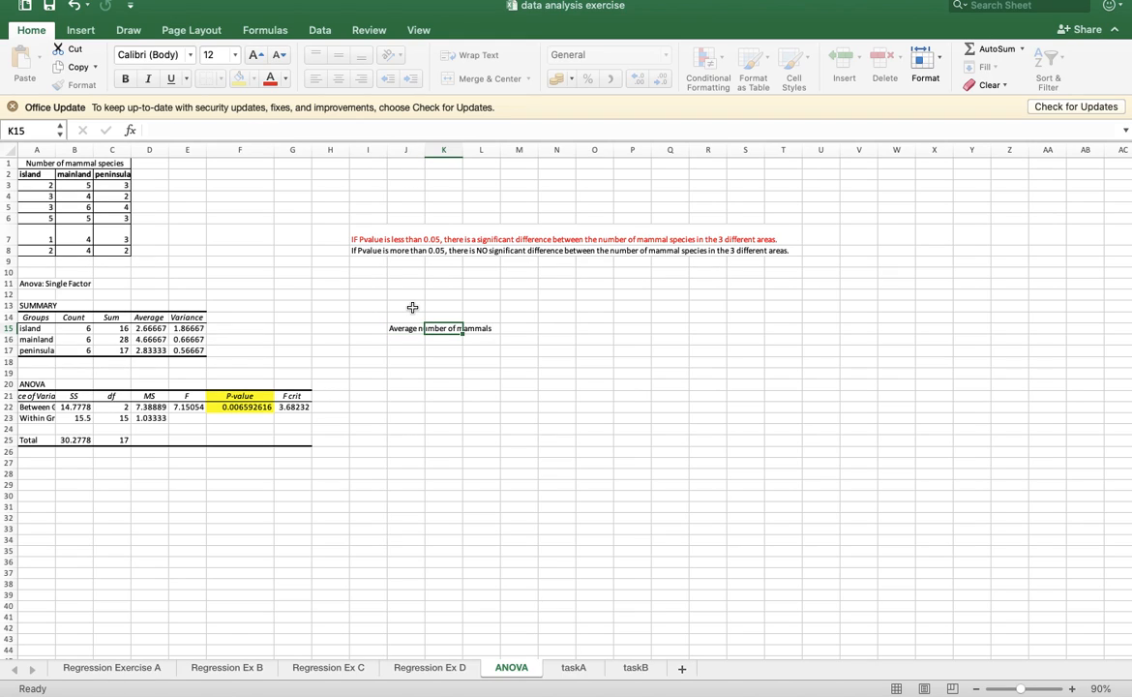
- Enter the column headings "Island", "Mainland" and "Peninsula" in K14:M14
key("Up")
type("Island")
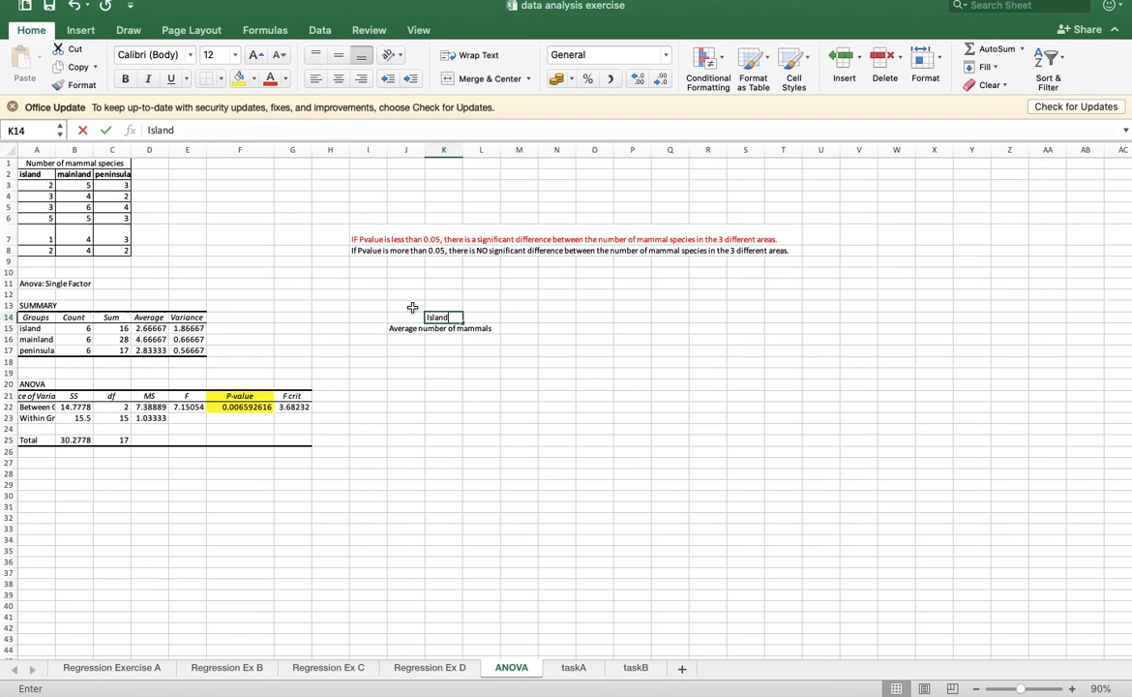
key("Tab")
type("Mainland")
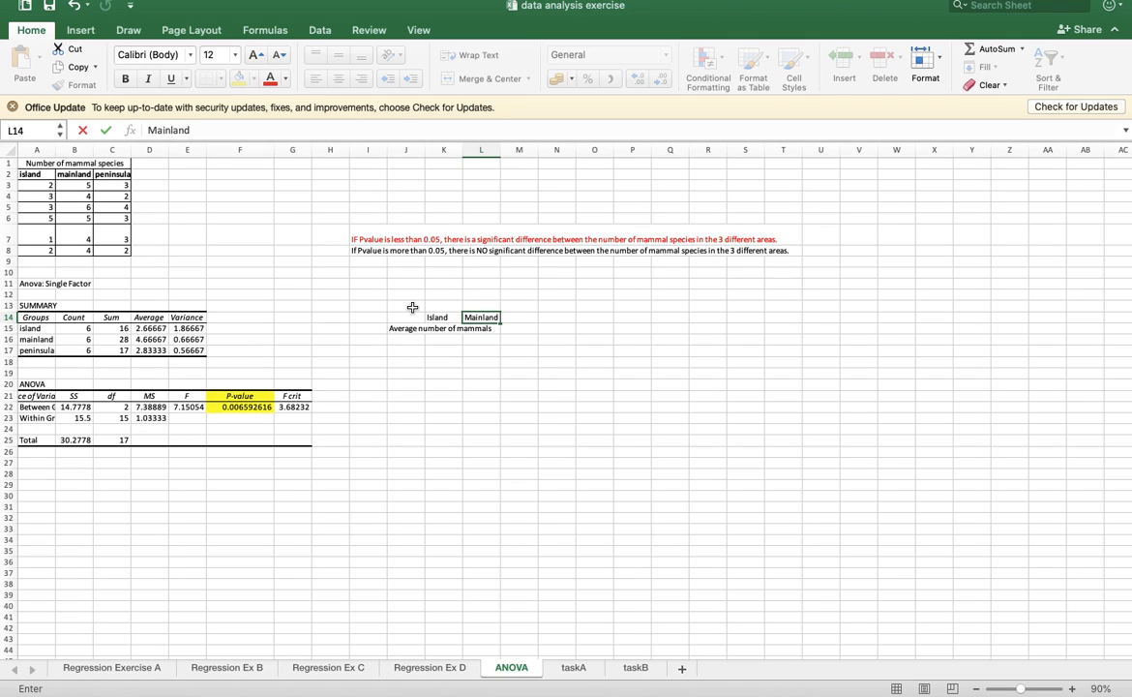
key("Tab")
type("Peninsula")
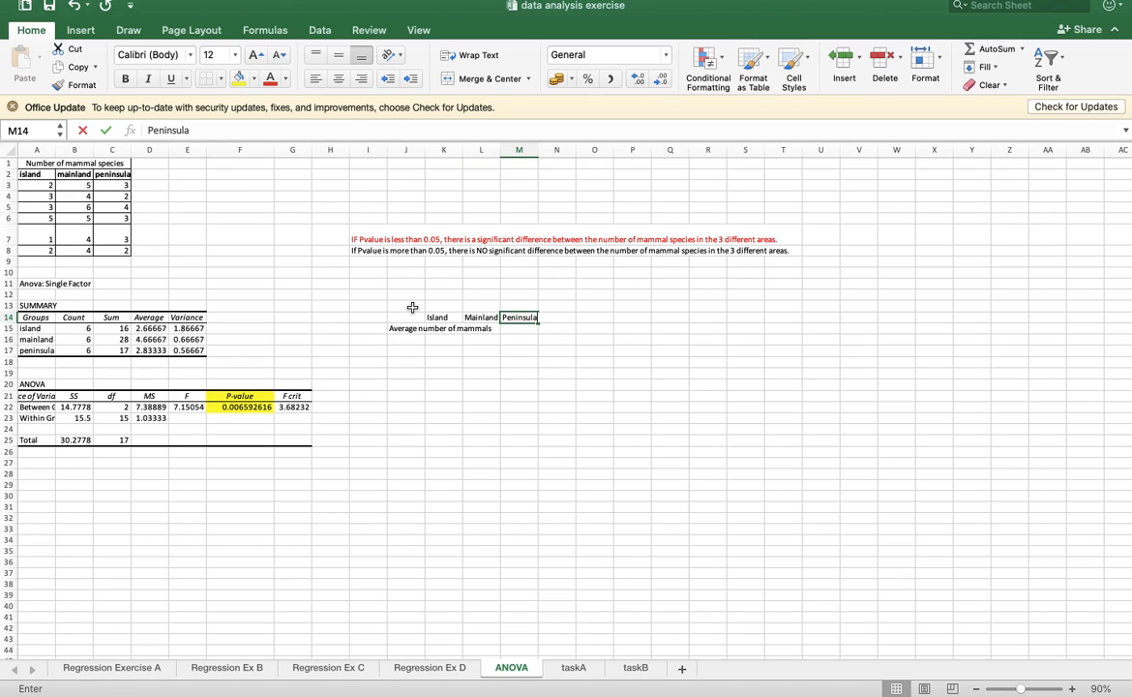
key("Return")
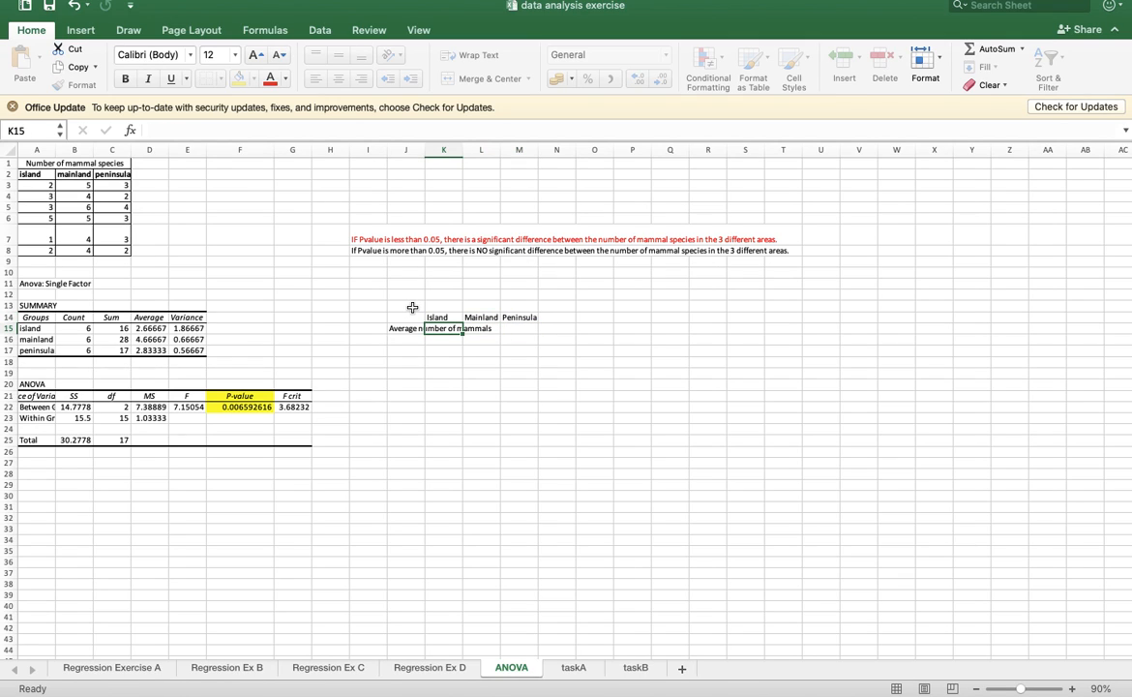
- Copy the island average from D15 in the ANOVA summary into K15
left_click(428, 329)
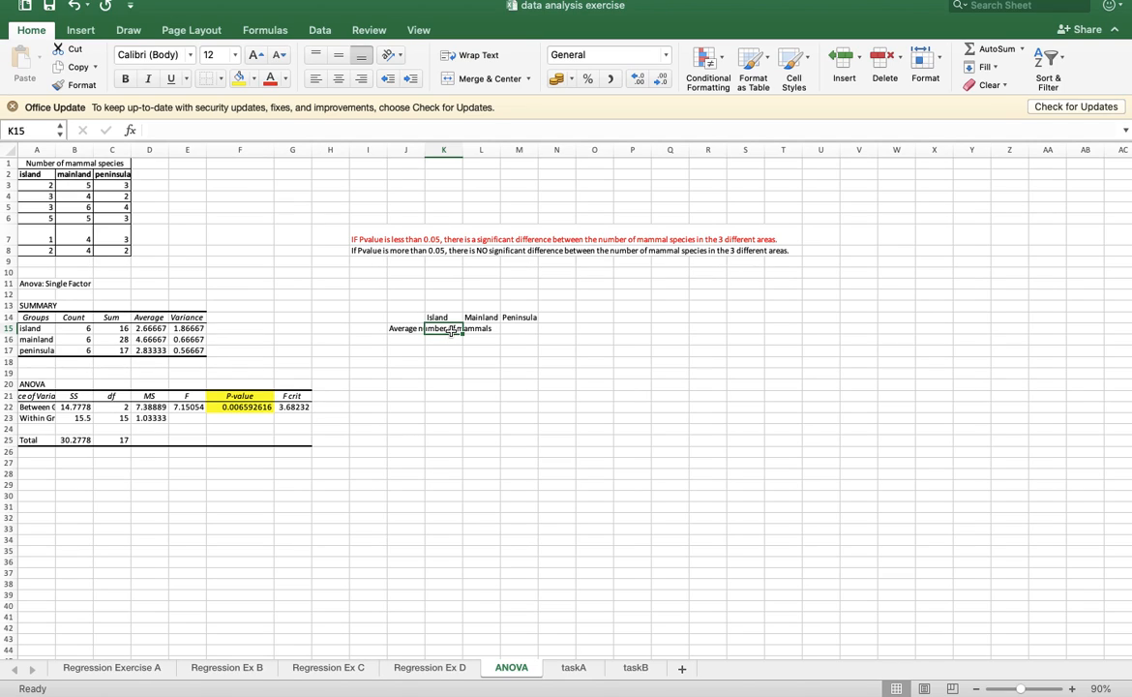
left_click_drag(150, 318, 149, 351)
left_click(147, 329)
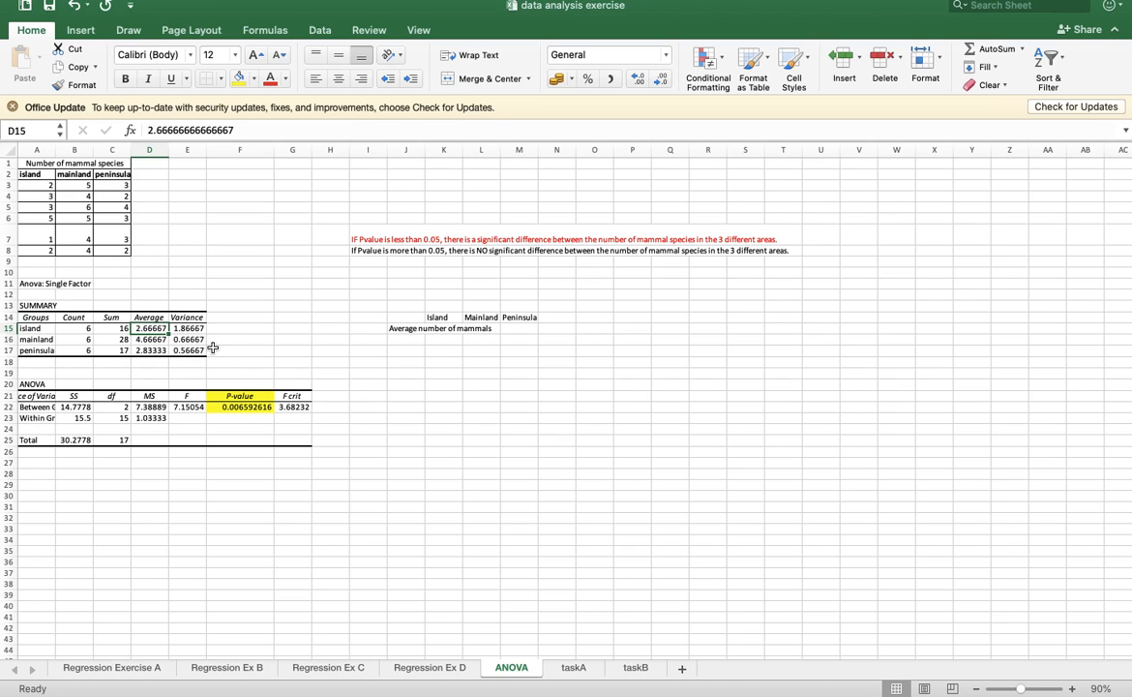
key("super+c")
left_click(444, 328)
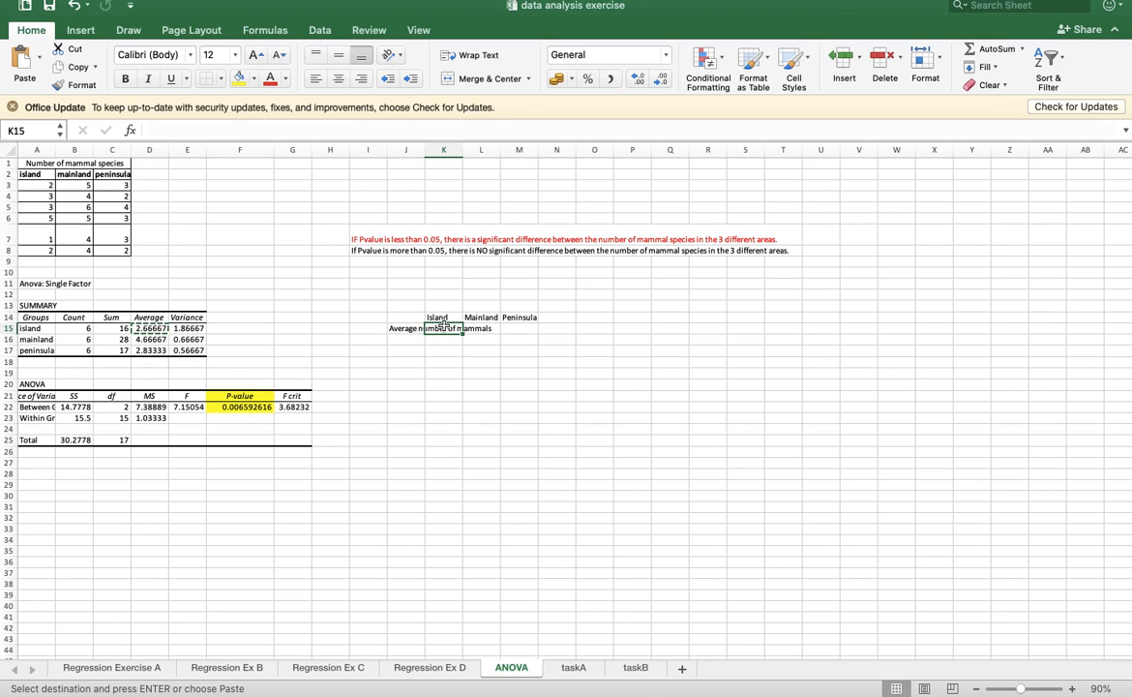
key("super+v")
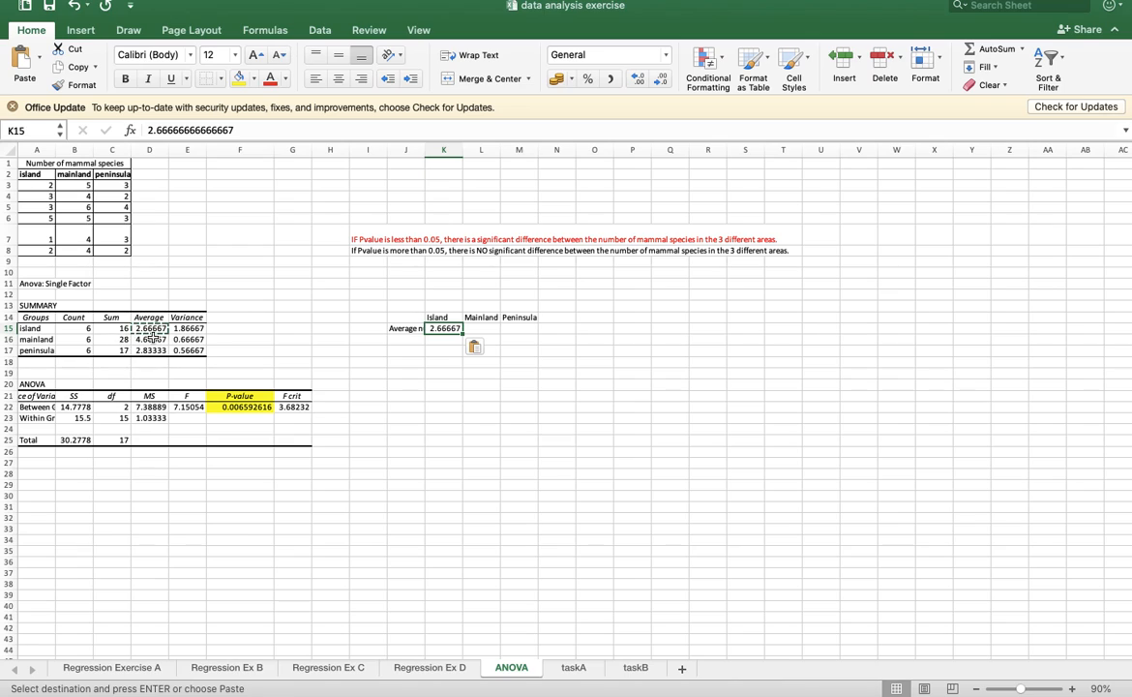
- Copy the mainland and peninsula averages from D16 and D17 into L15 and M15
left_click(150, 339)
key("super+c")
left_click(482, 328)
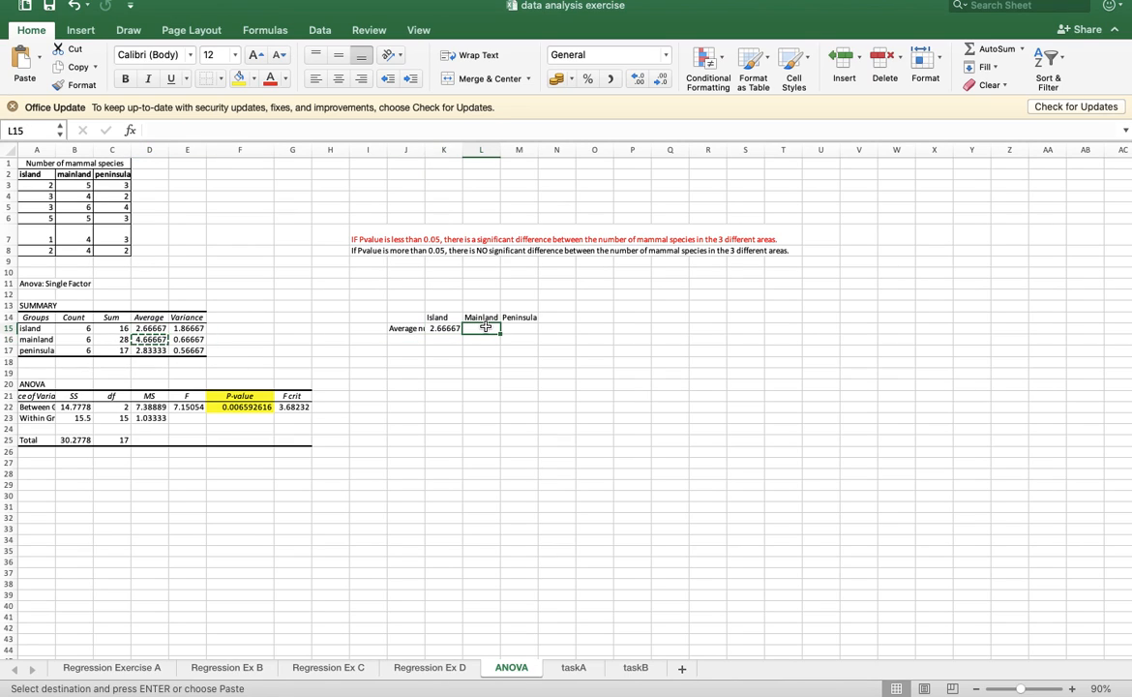
key("super+v")
left_click(160, 350)
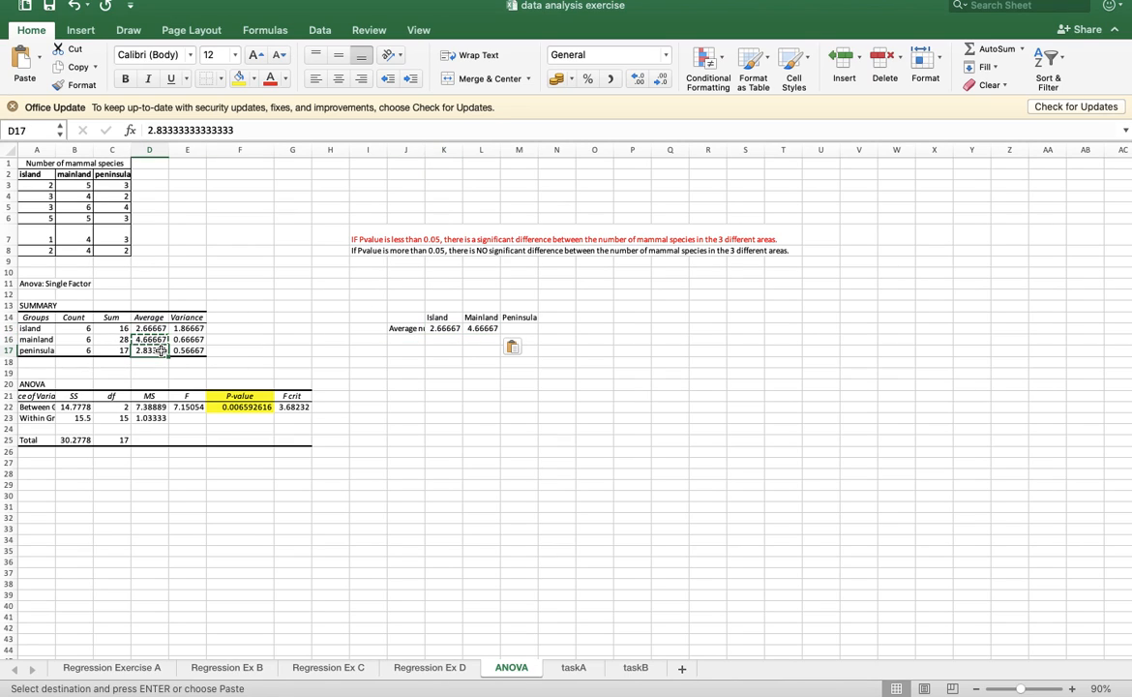
key("super+c")
left_click(514, 328)
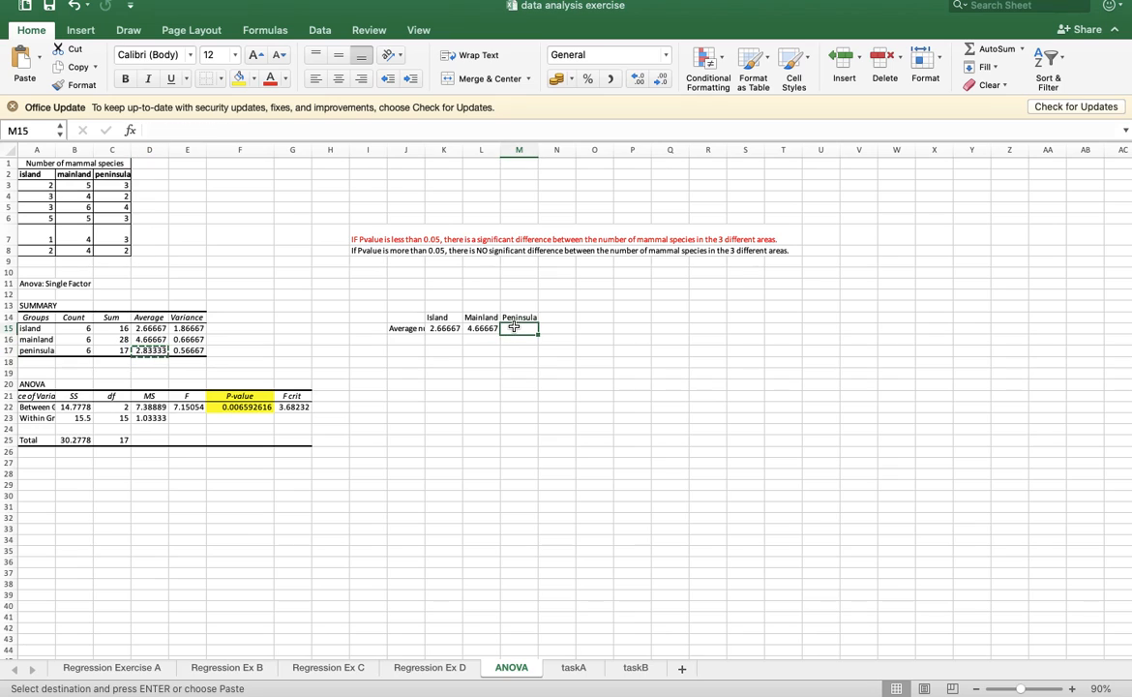
key("super+v")
left_click(496, 384)
- Insert a 2-D clustered column chart from J14:M15, then place and enlarge it beside the table, spanning about P7 to Y26
left_click(413, 318)
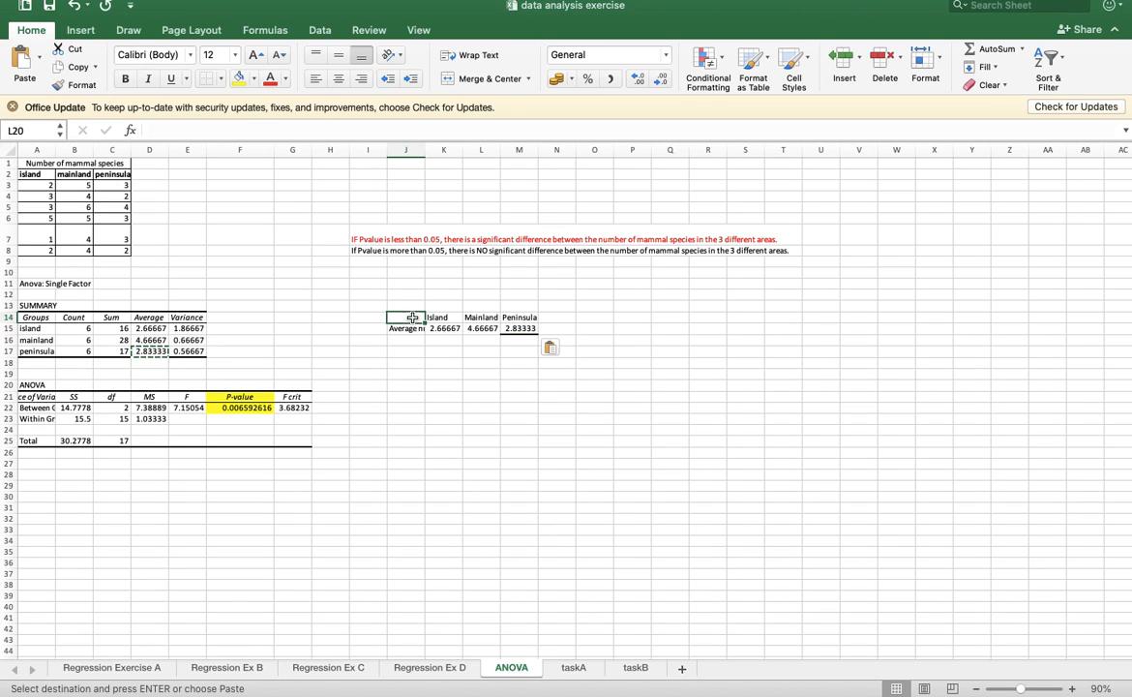
left_click_drag(412, 318, 535, 329)
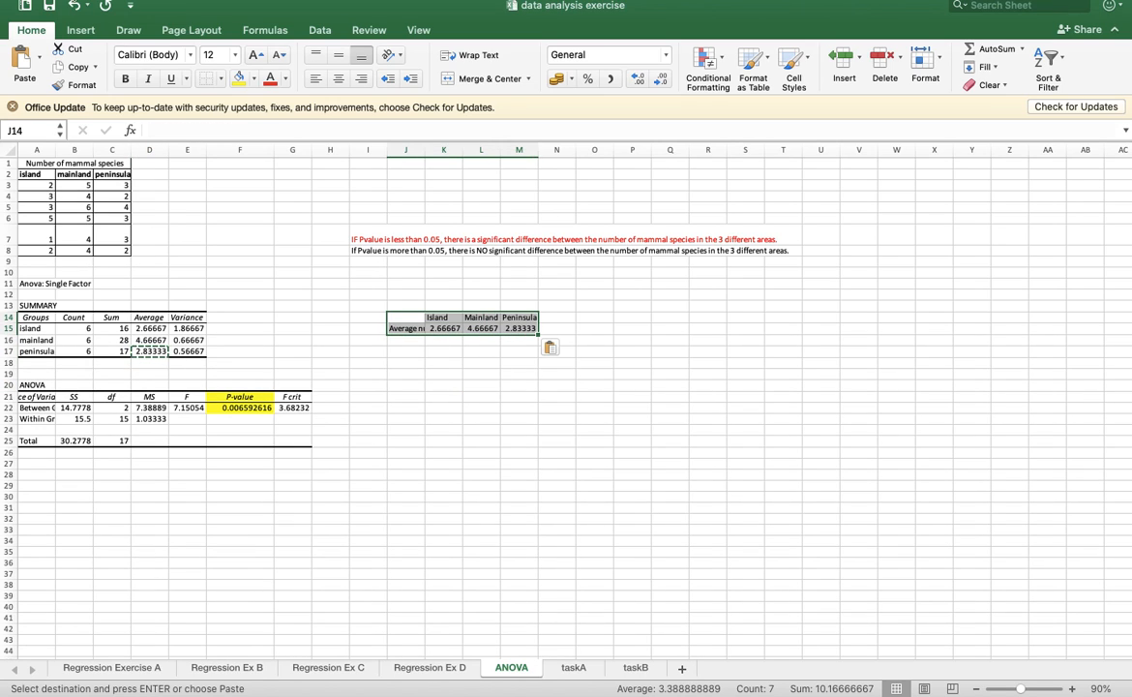
left_click(83, 33)
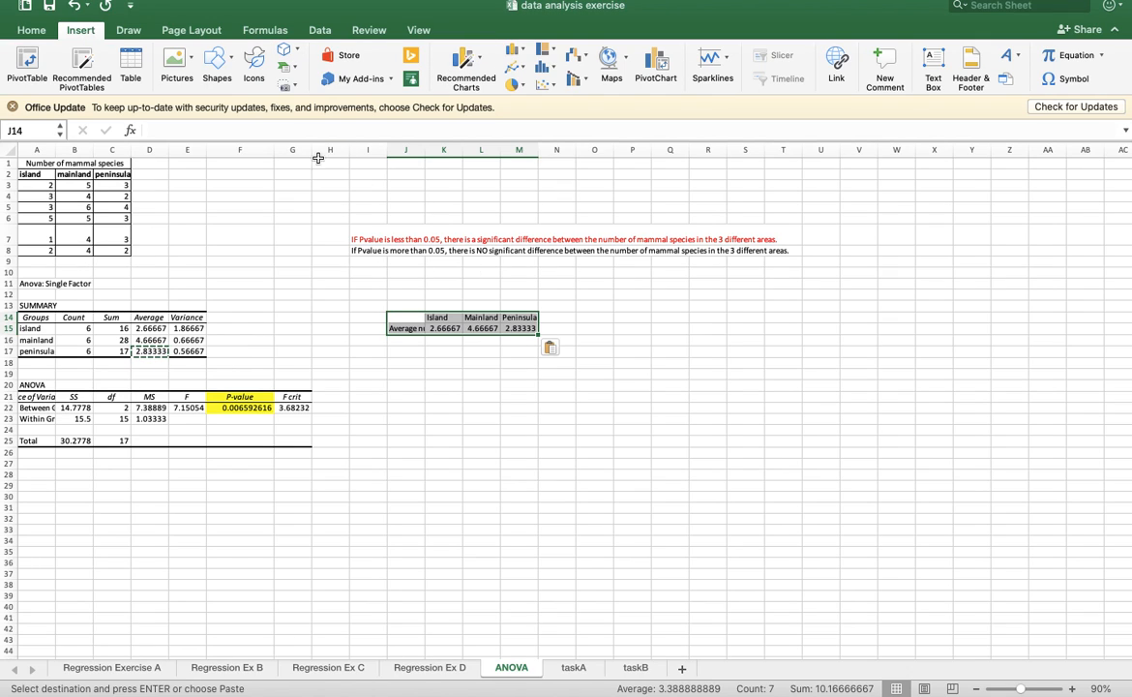
left_click(513, 50)
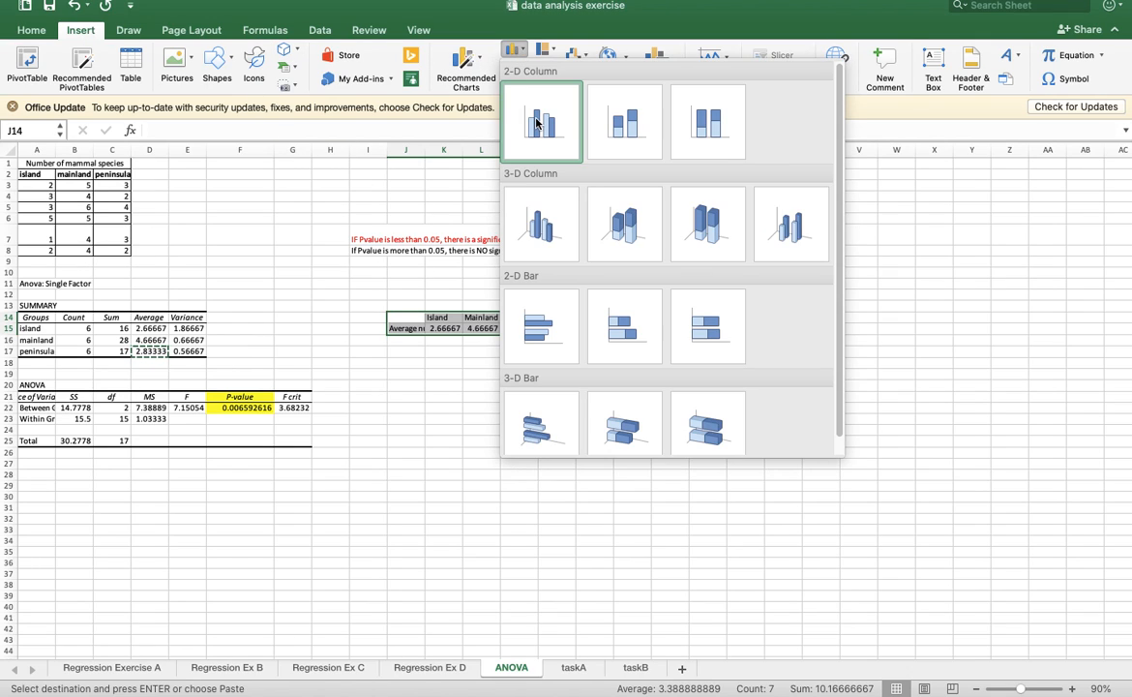
left_click(537, 124)
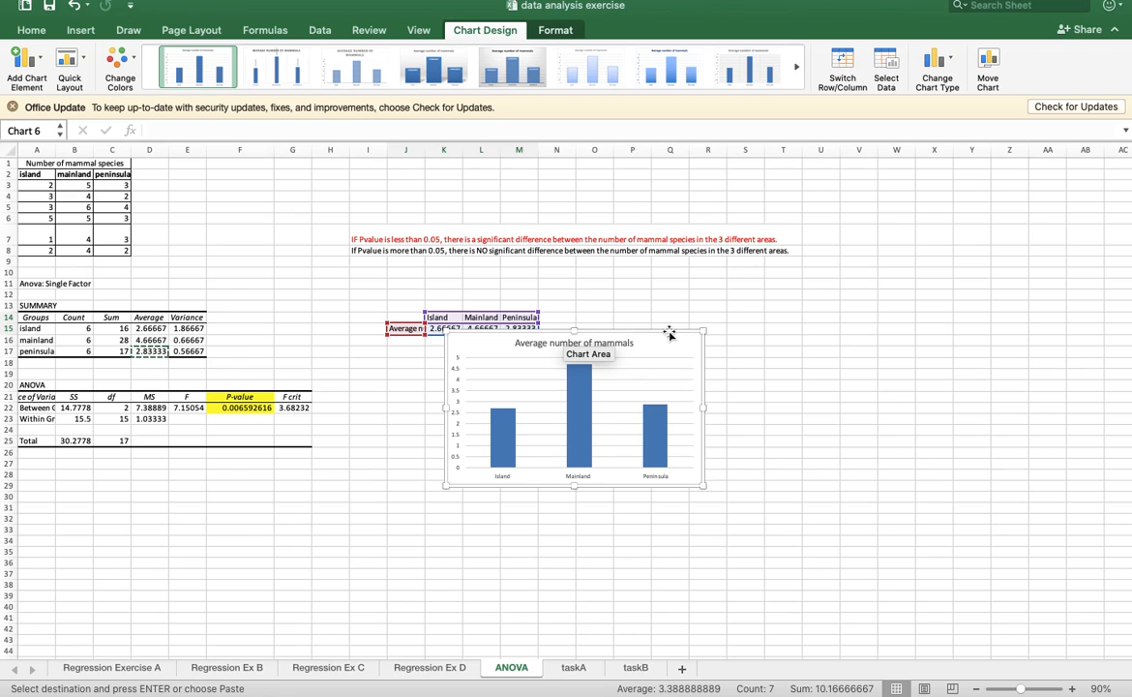
left_click_drag(668, 329, 851, 239)
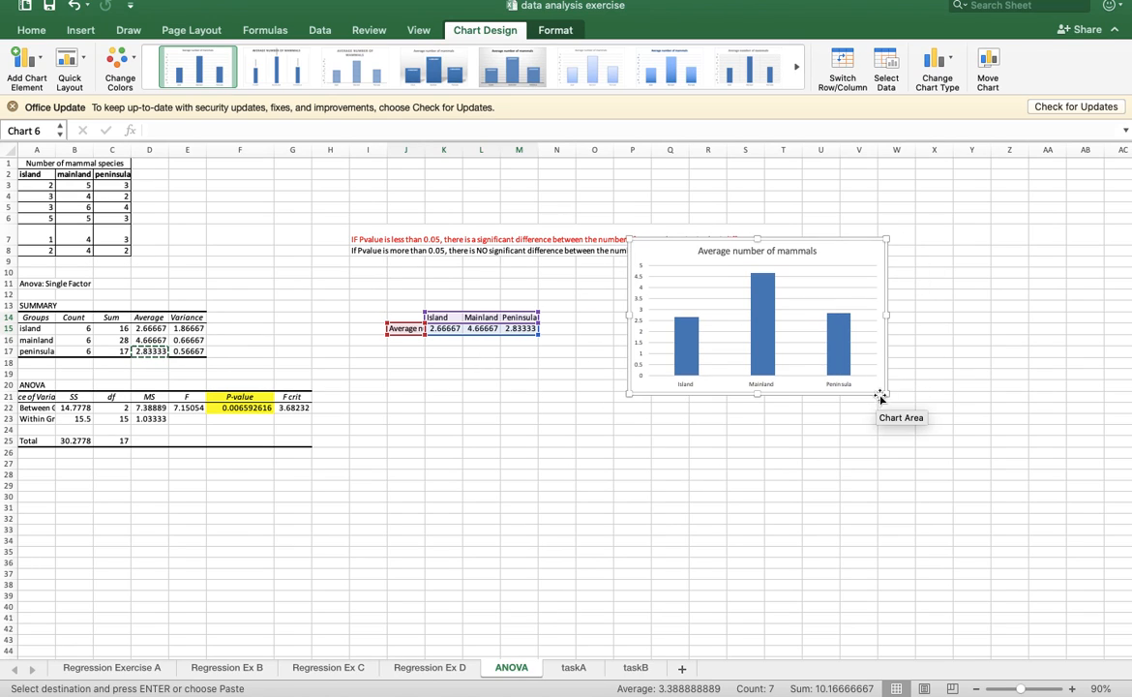
left_click_drag(887, 394, 959, 448)
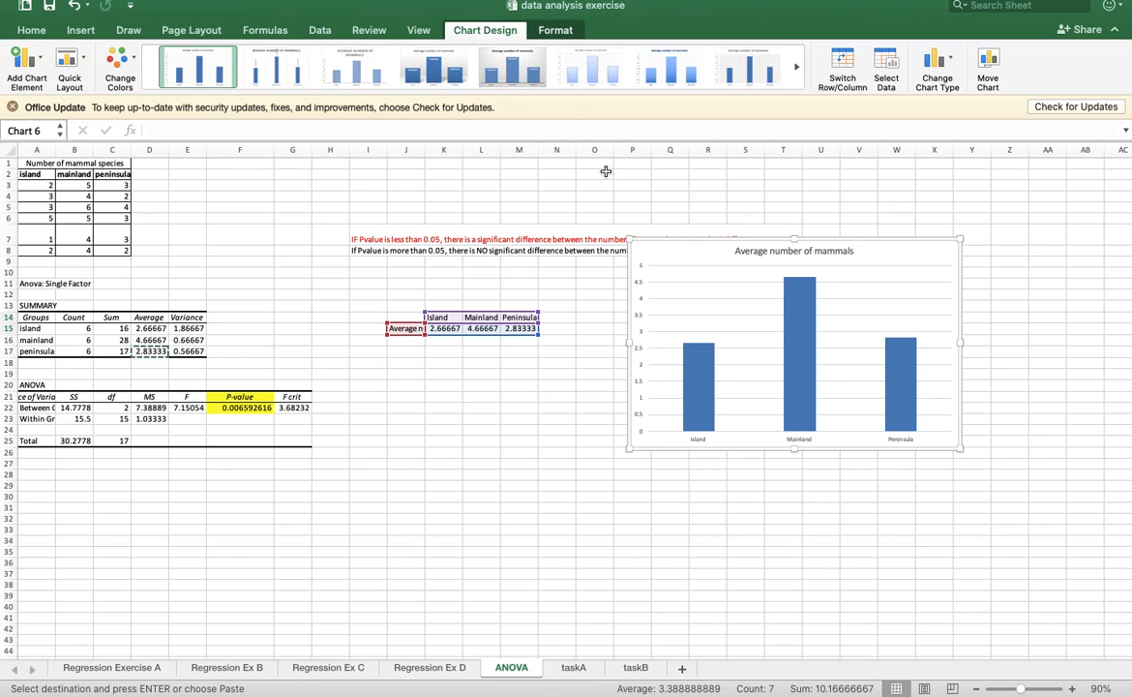
- Add primary horizontal and primary vertical axis titles to the column chart
left_click(27, 58)
mouse_move(75, 112)
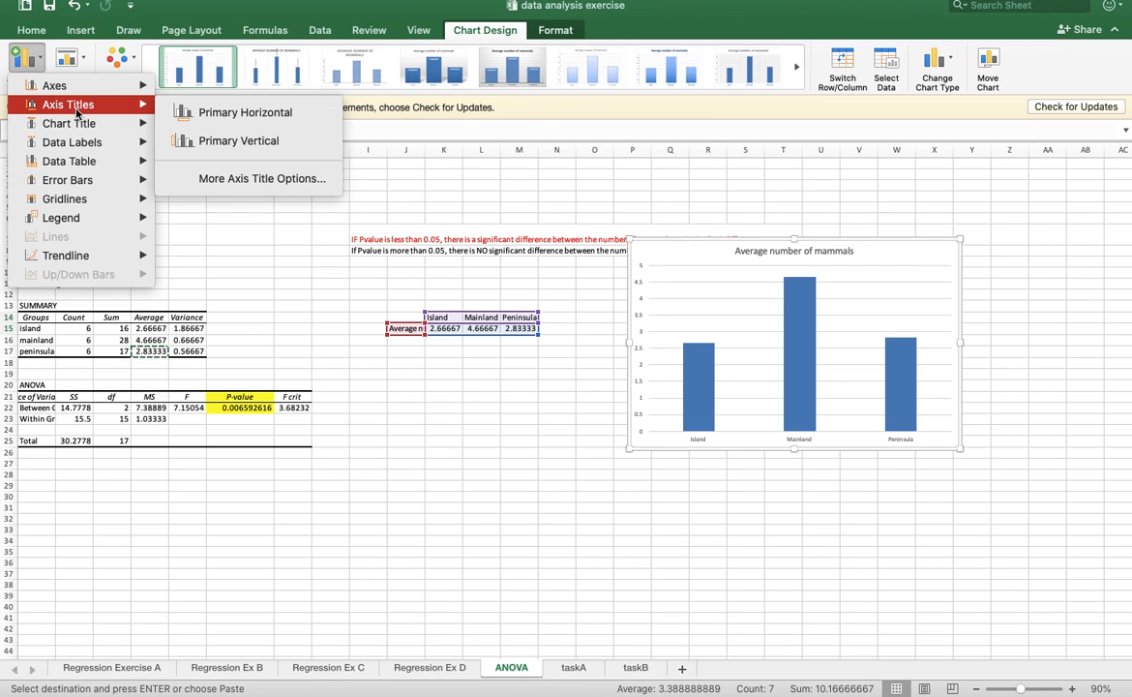
left_click(223, 113)
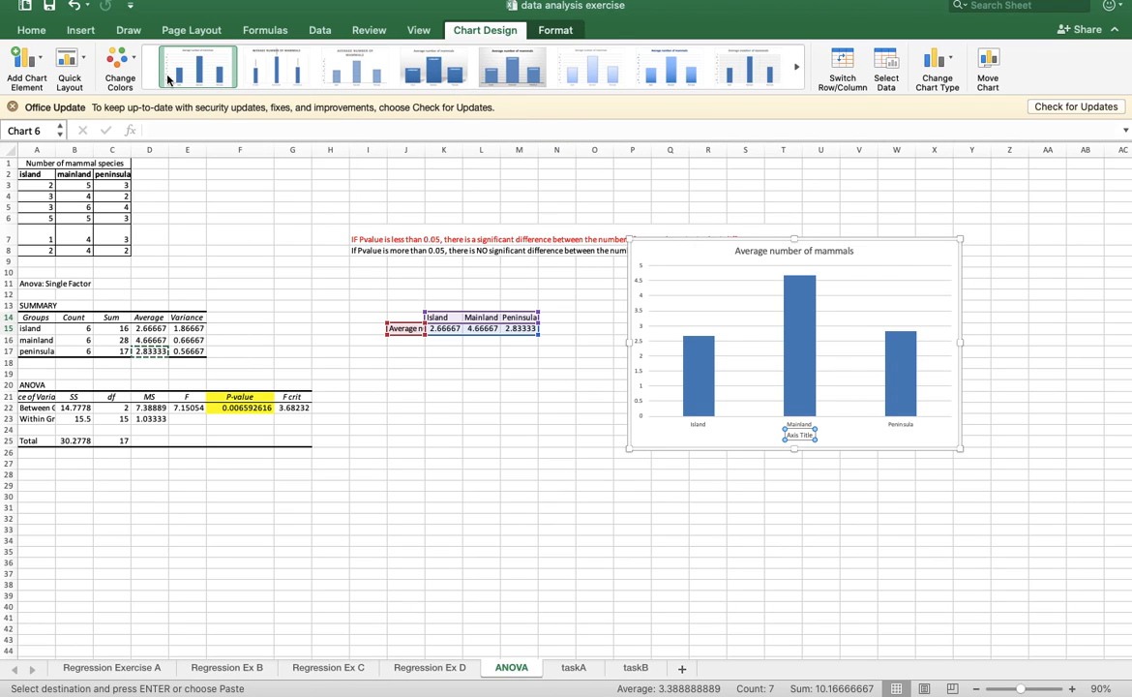
left_click(27, 58)
mouse_move(55, 105)
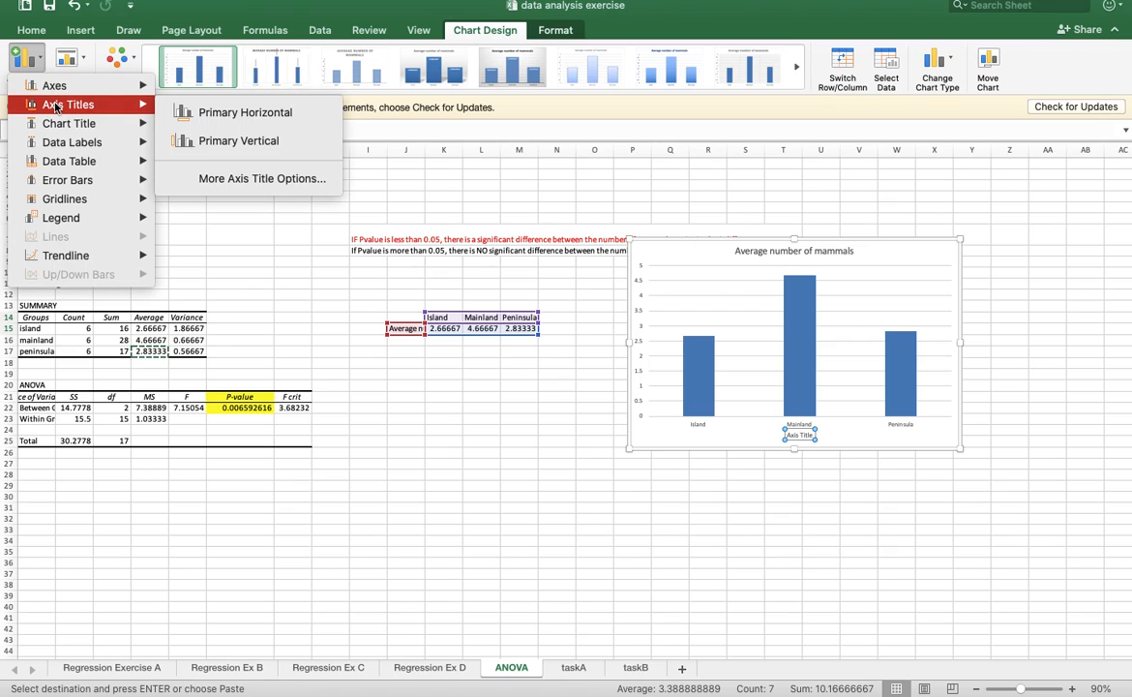
left_click(200, 137)
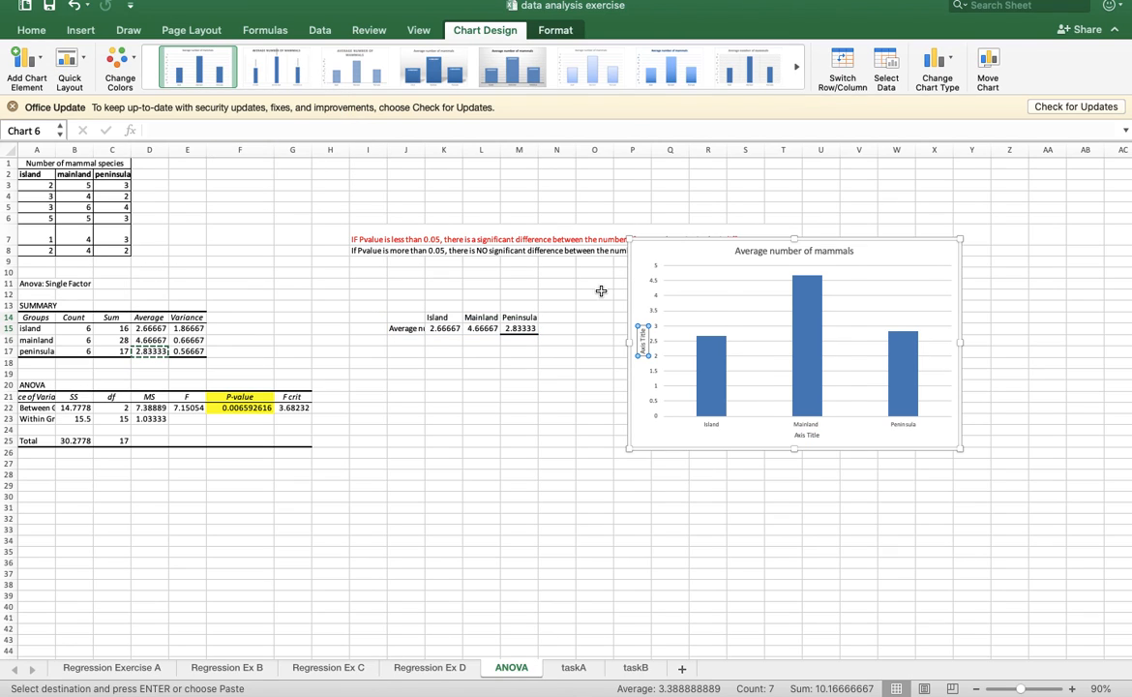
- Set the vertical axis title to "Average number of mammal species" and the horizontal axis title to "Areas / Regions"
triple_click(643, 339)
type("Average number of mammal species")
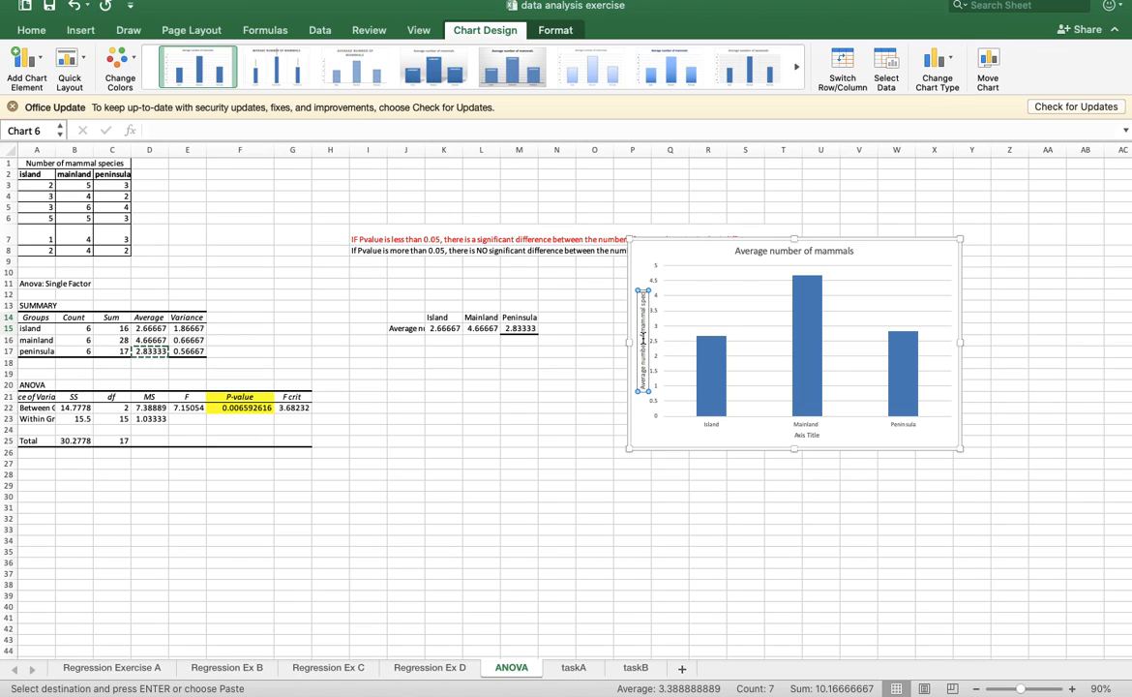
left_click(807, 433)
triple_click(809, 437)
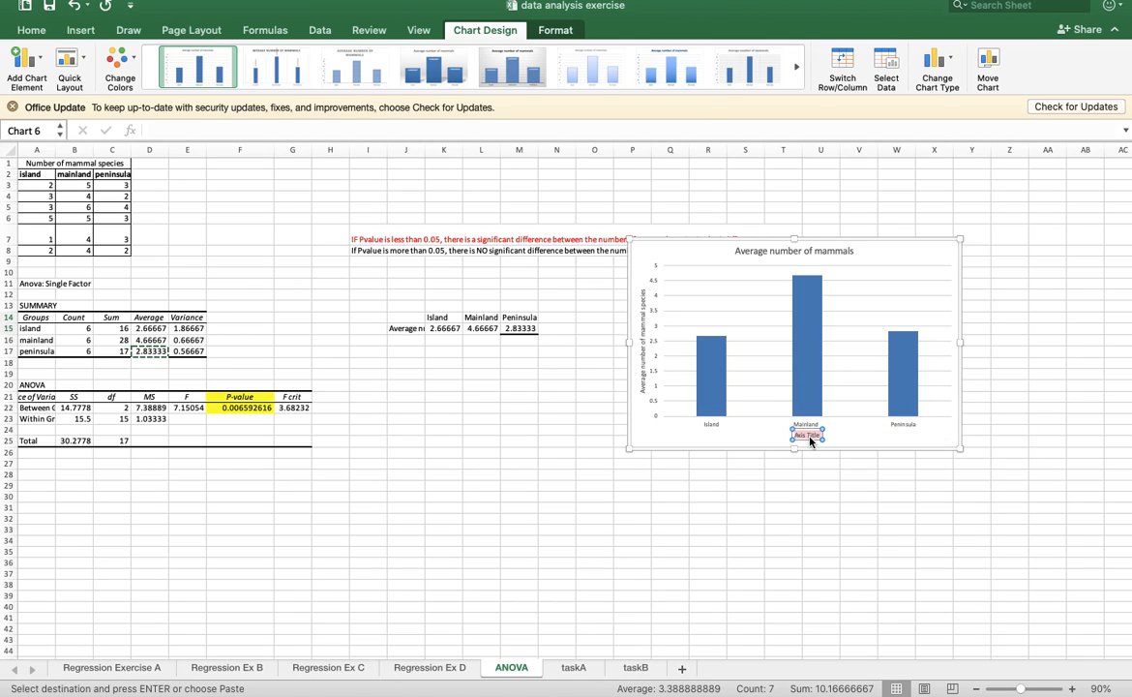
type("Areas / Regions")
left_click(815, 514)
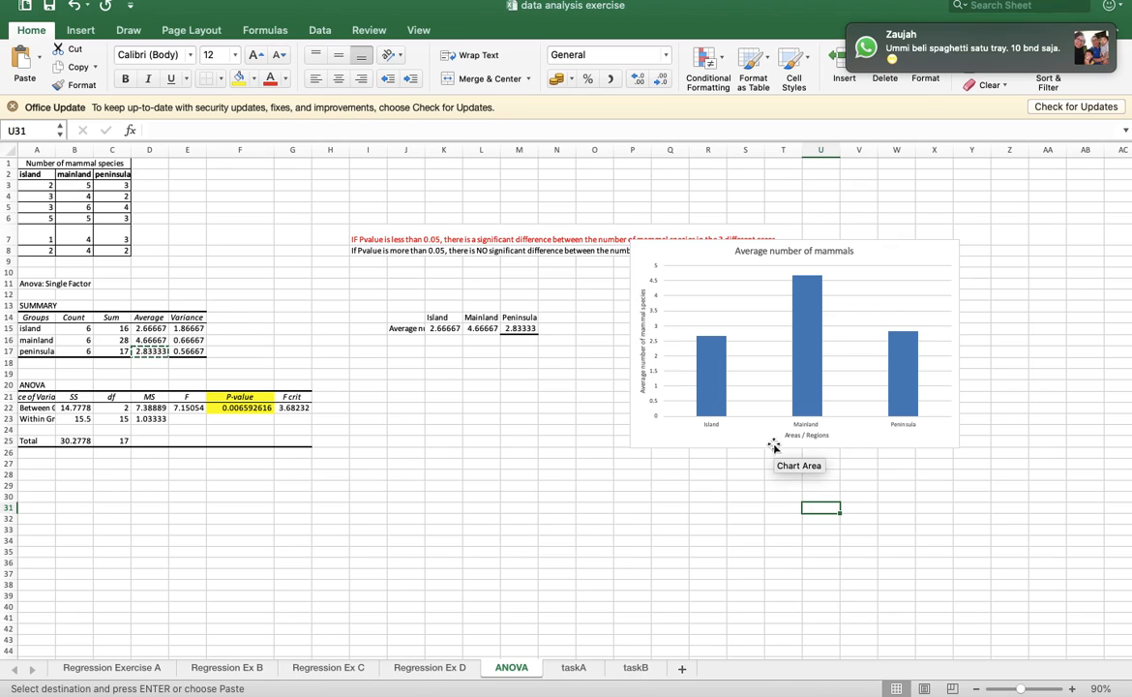
- Enlarge the column chart so that it extends to about column Z and row 29
mouse_move(785, 391)
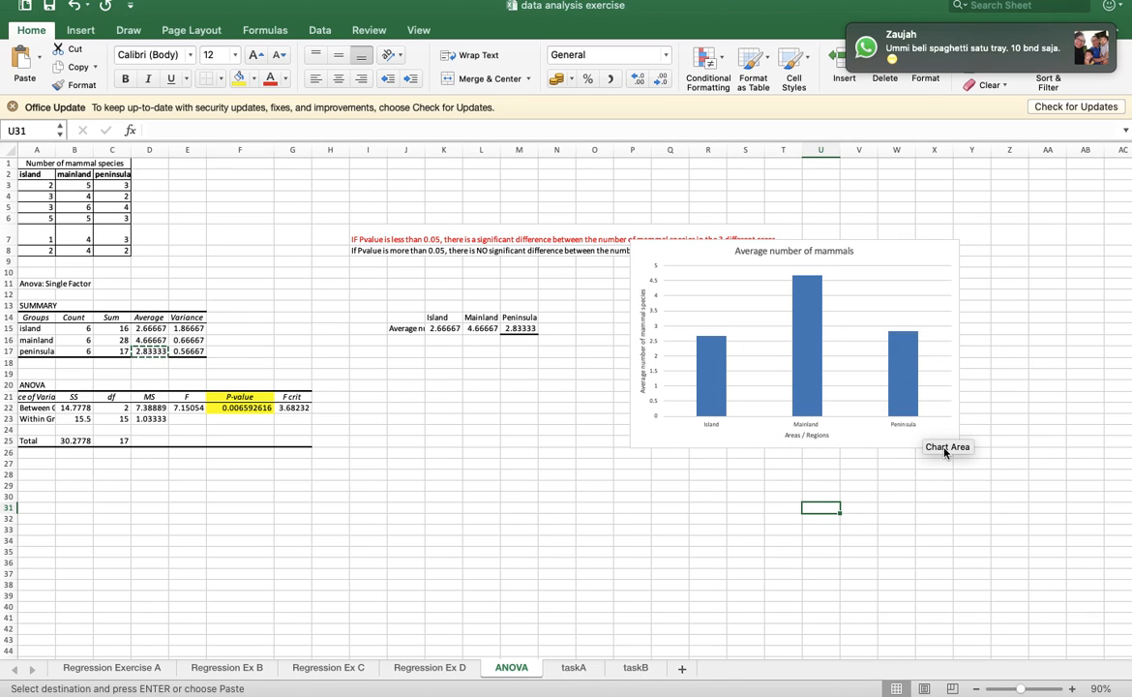
left_click(932, 429)
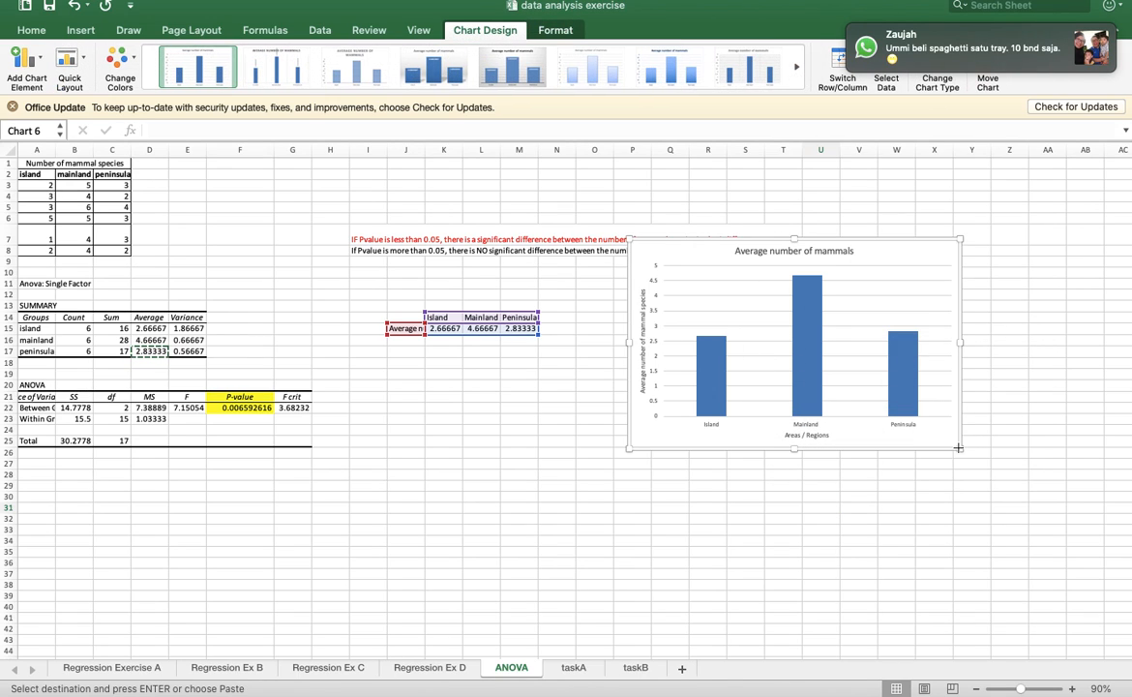
left_click_drag(960, 448, 1021, 491)
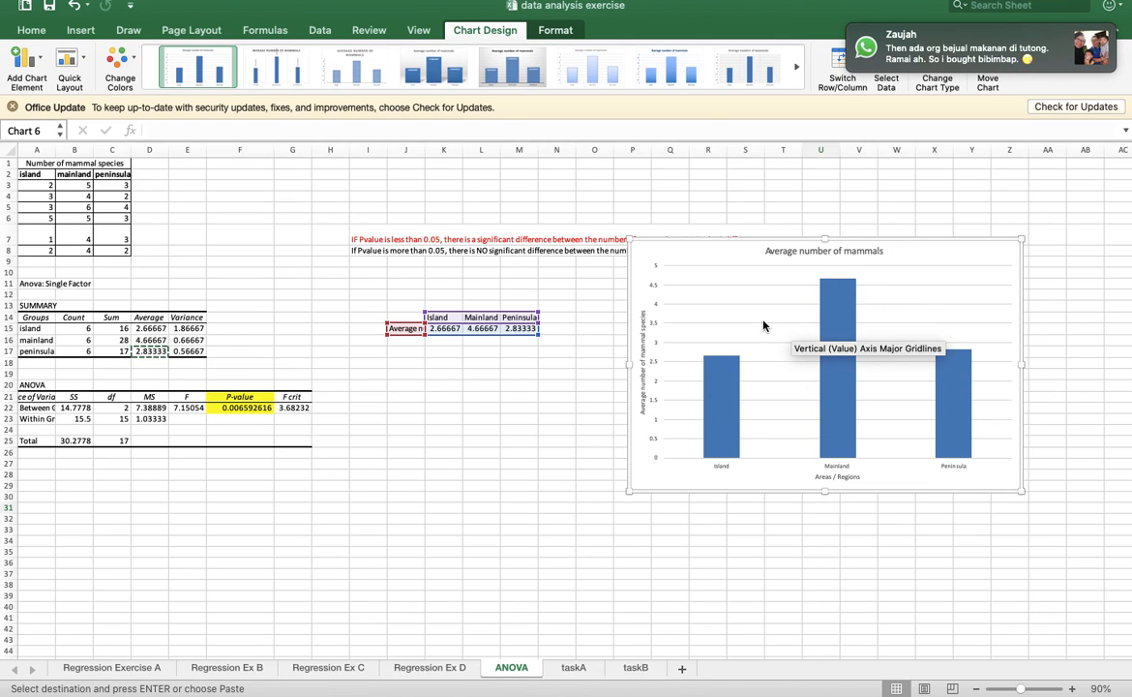
- Label cell J16 "Standard deviation" beneath the average row of the summary table
left_click(408, 341)
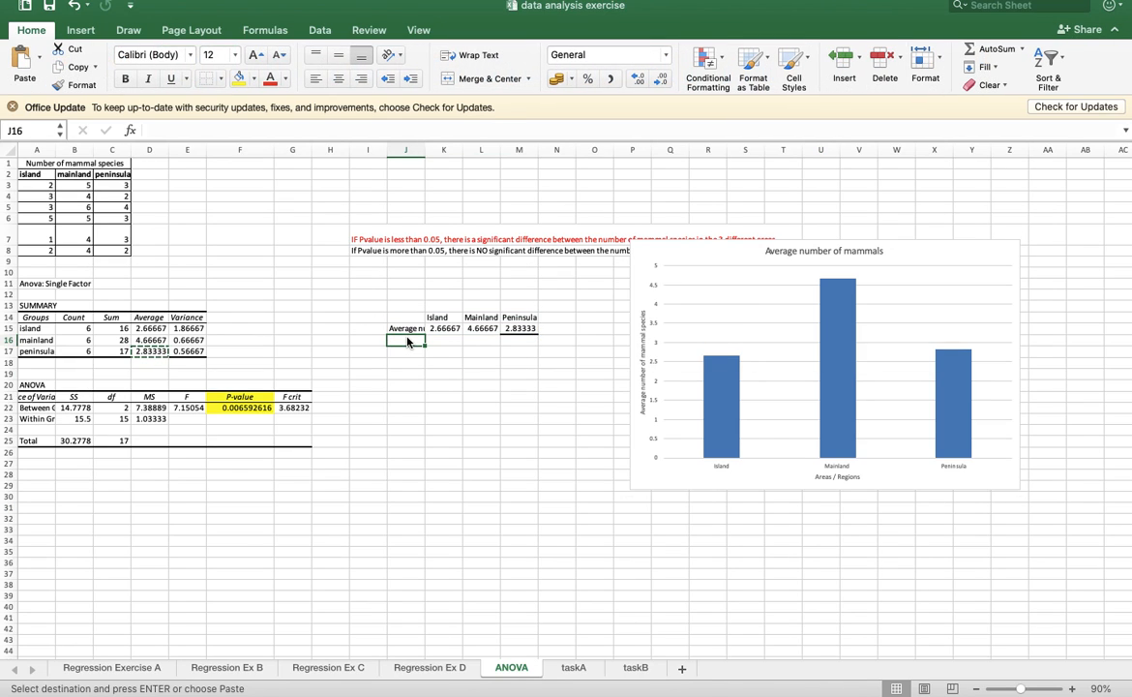
type("Standard d")
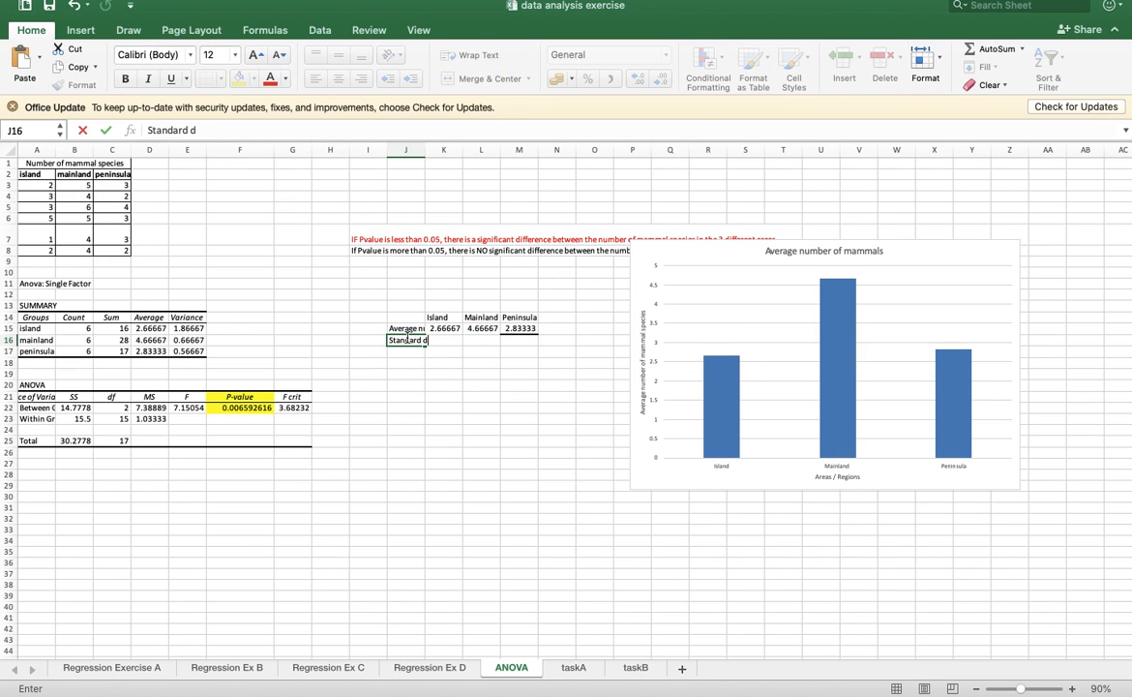
type("eviation")
key("Tab")
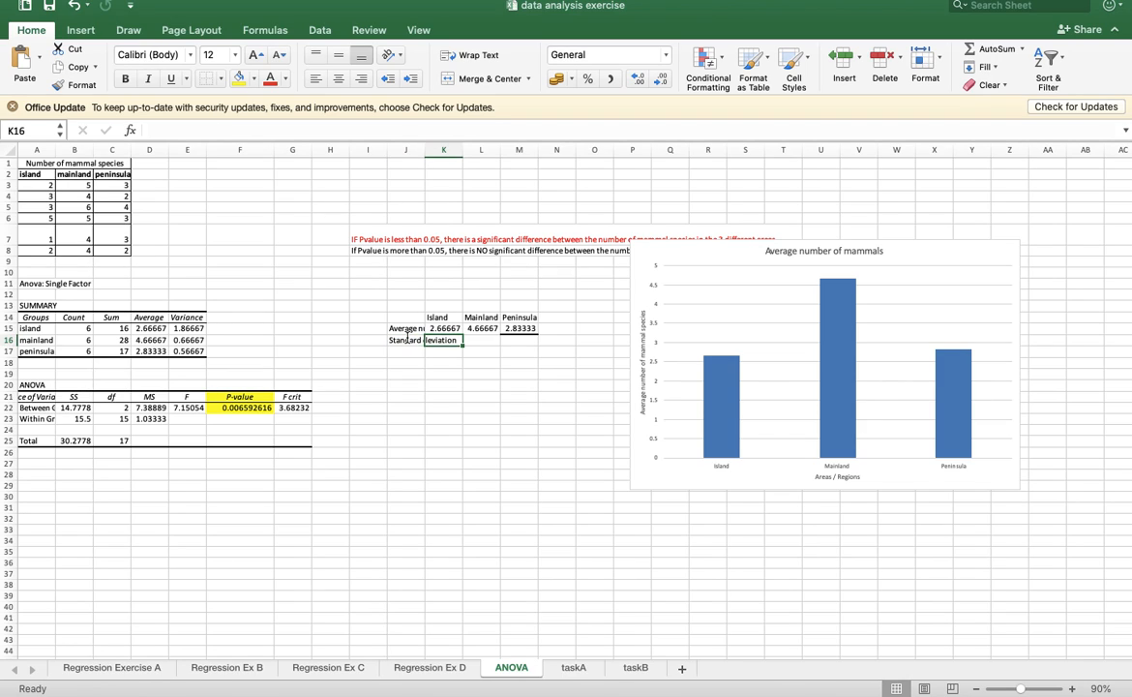
- Calculate the Island standard deviation in K16 with =STDEV(A3:A8)
type("=st")
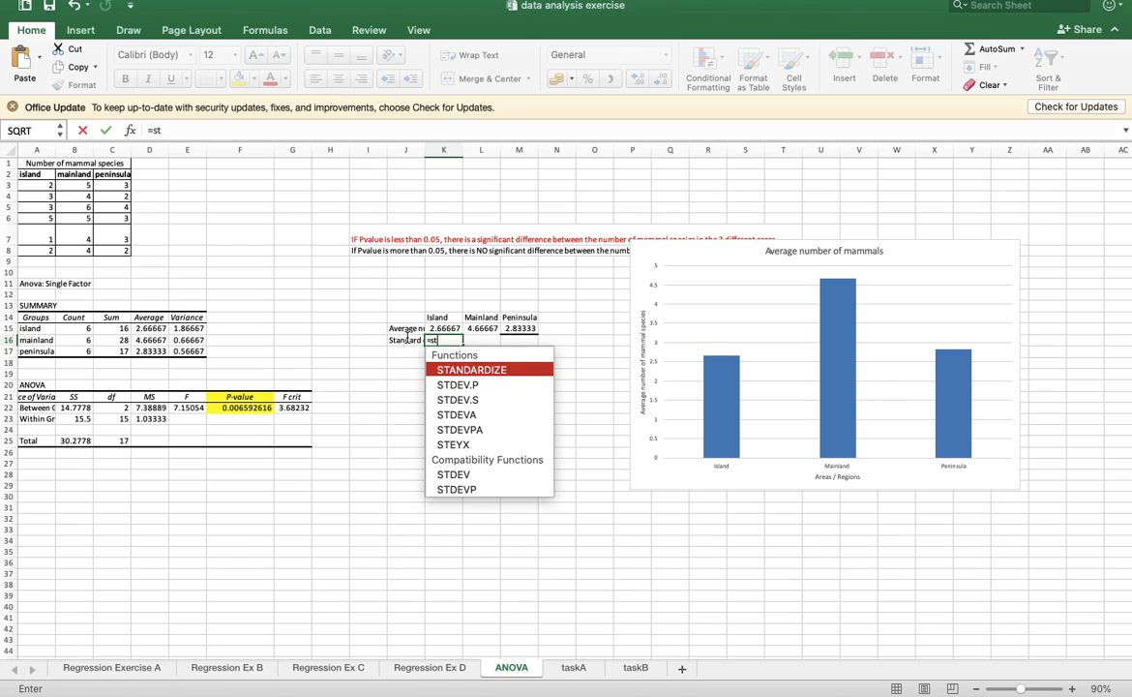
type("dev")
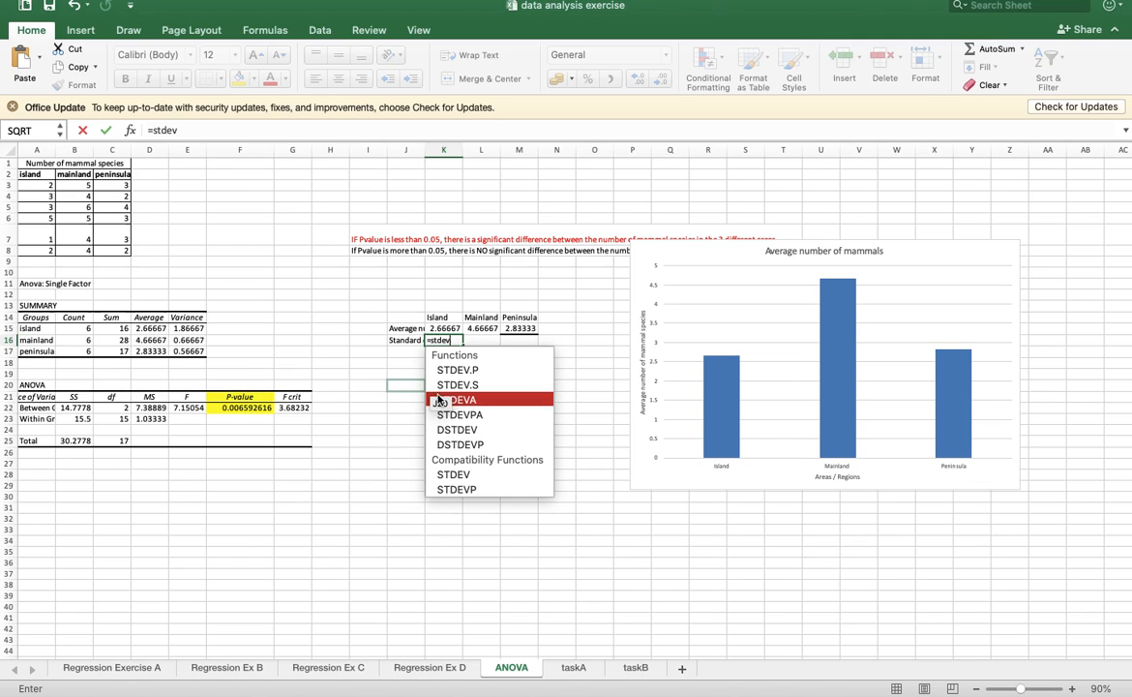
double_click(464, 475)
left_click(467, 475)
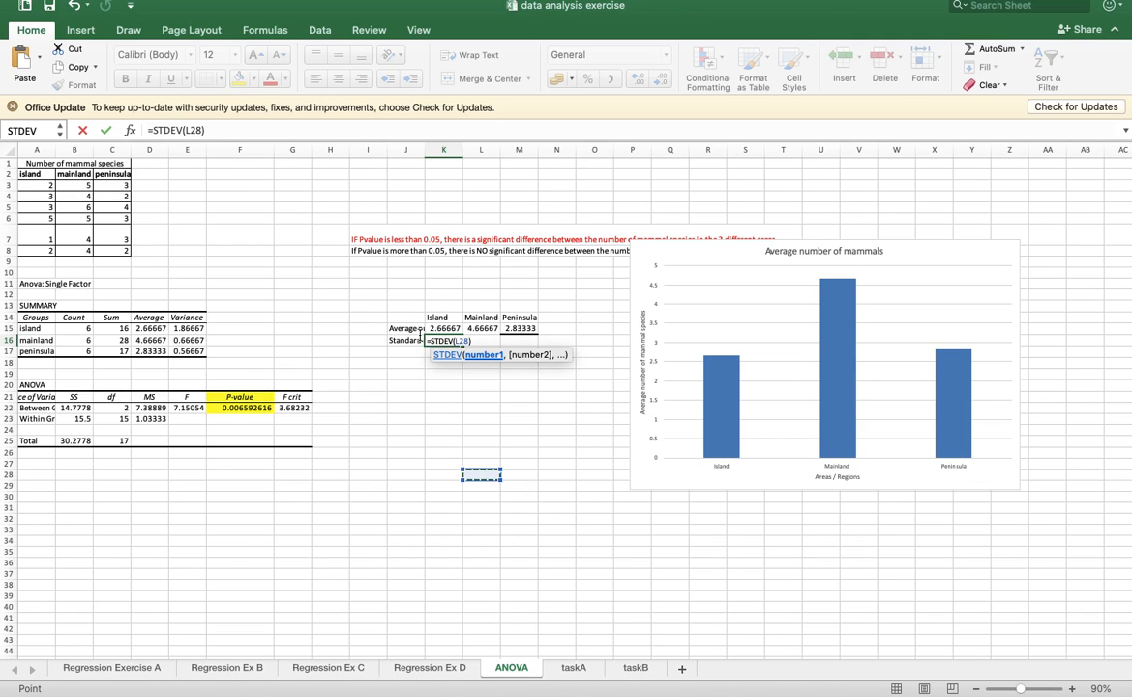
key("BackSpace")
key("BackSpace")
key("BackSpace")
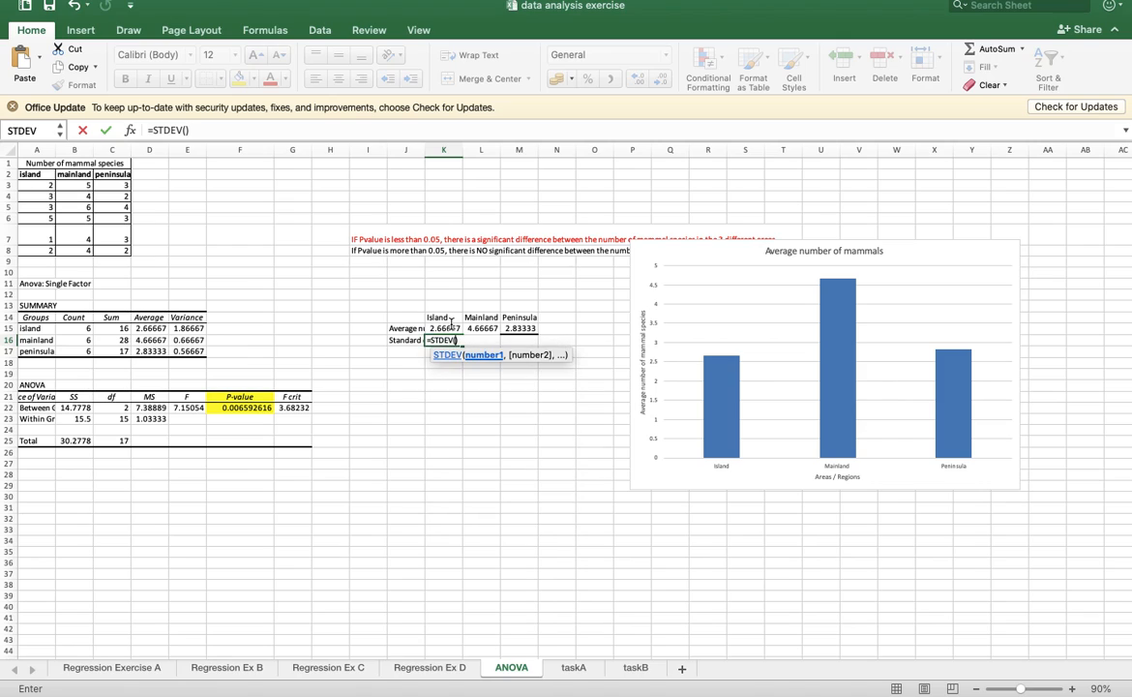
left_click_drag(37, 190, 35, 251)
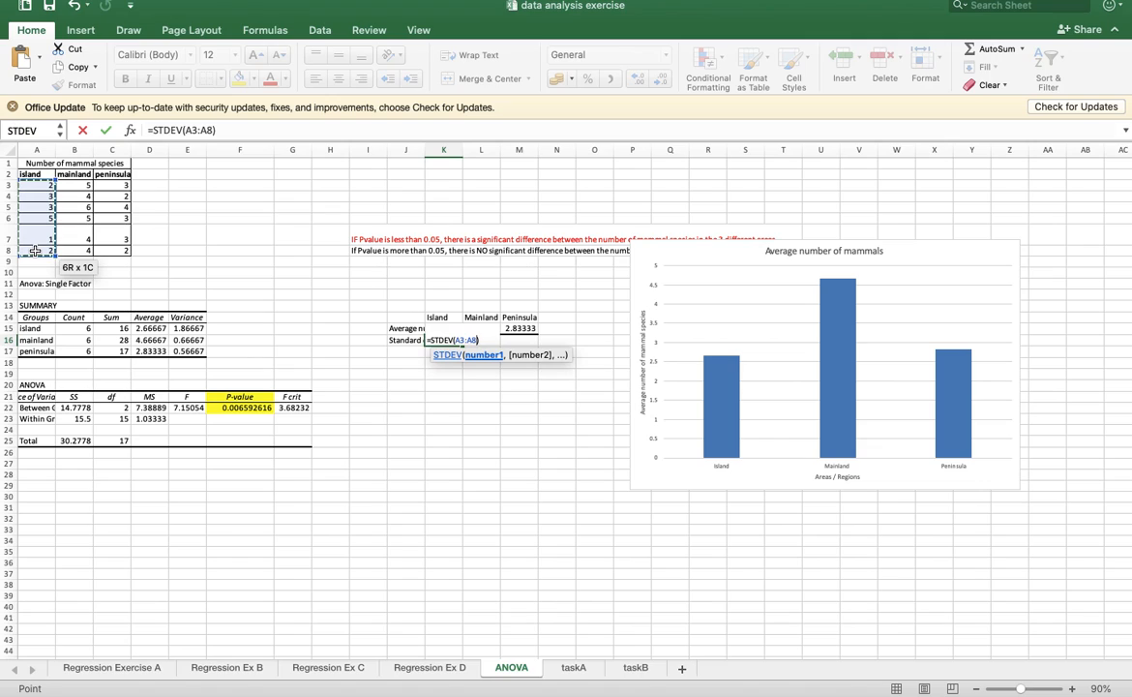
key("Return")
- Calculate the Mainland standard deviation in L16 with =STDEV(B3:B8)
left_click(485, 341)
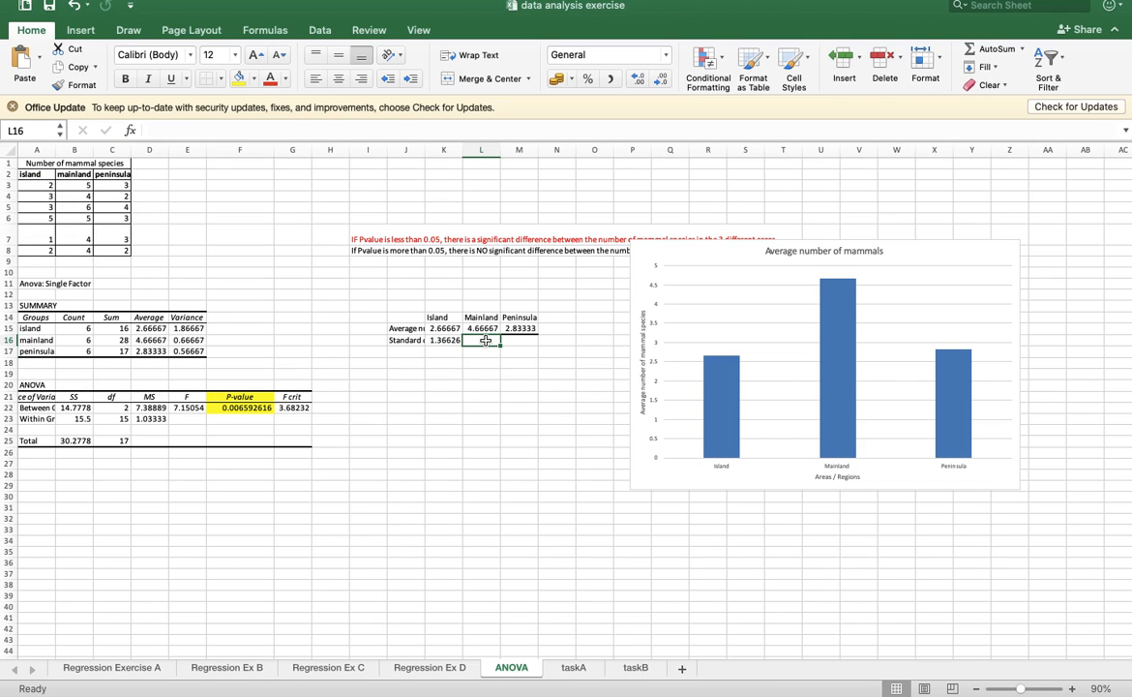
type("=stde")
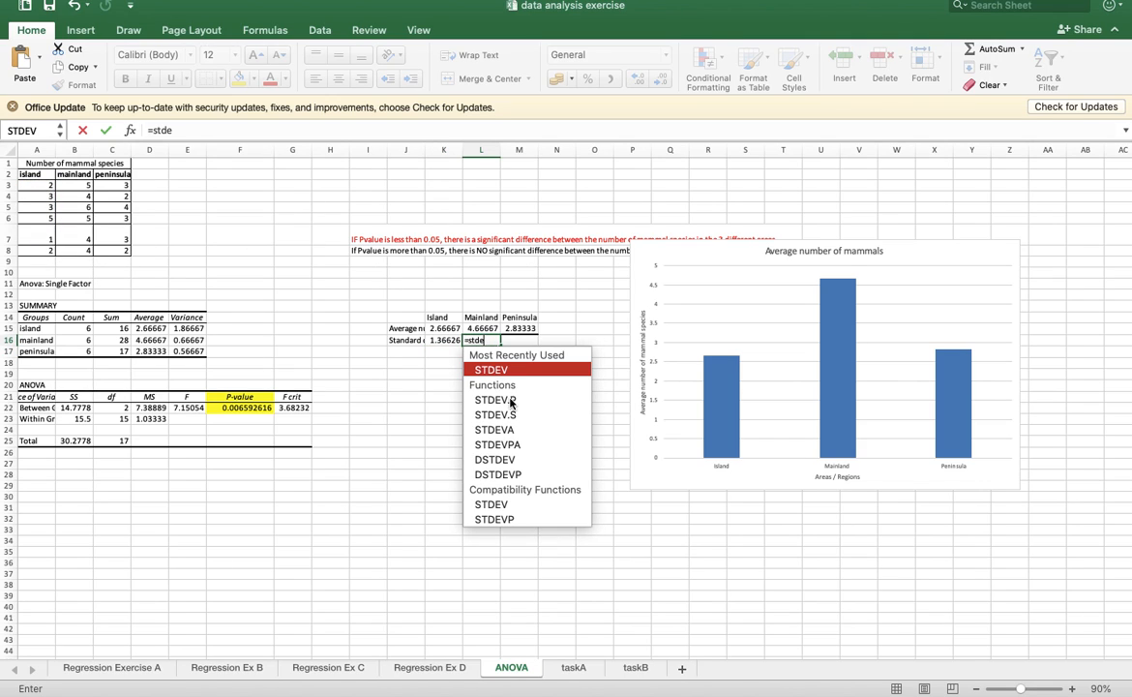
double_click(491, 369)
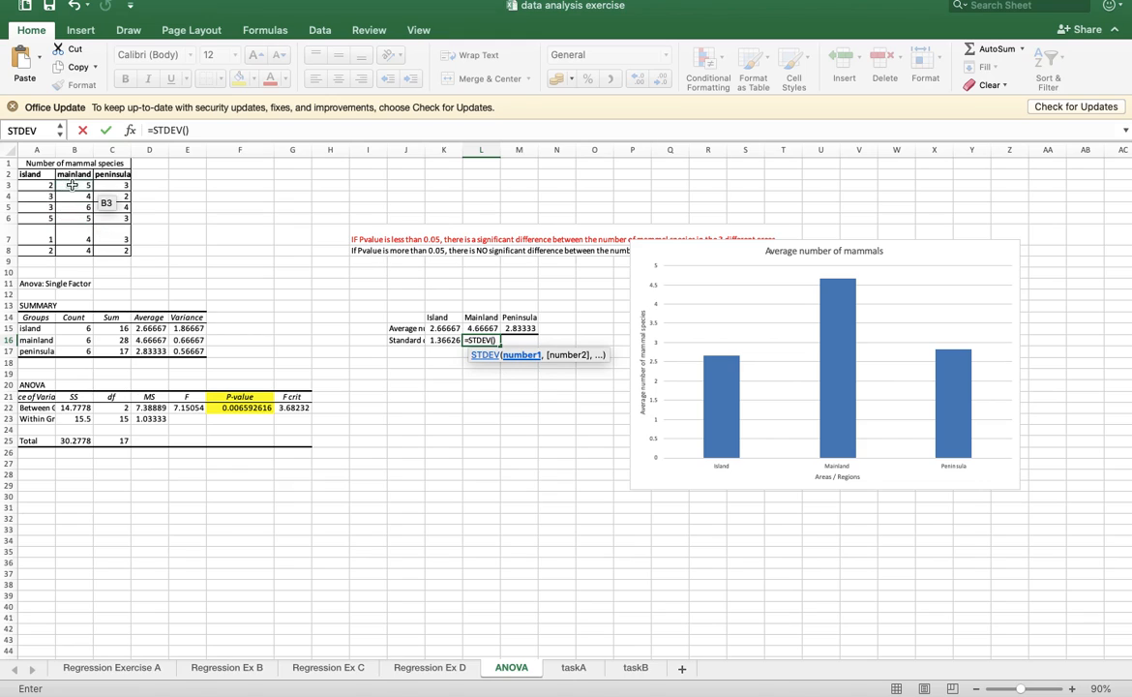
left_click_drag(73, 184, 81, 250)
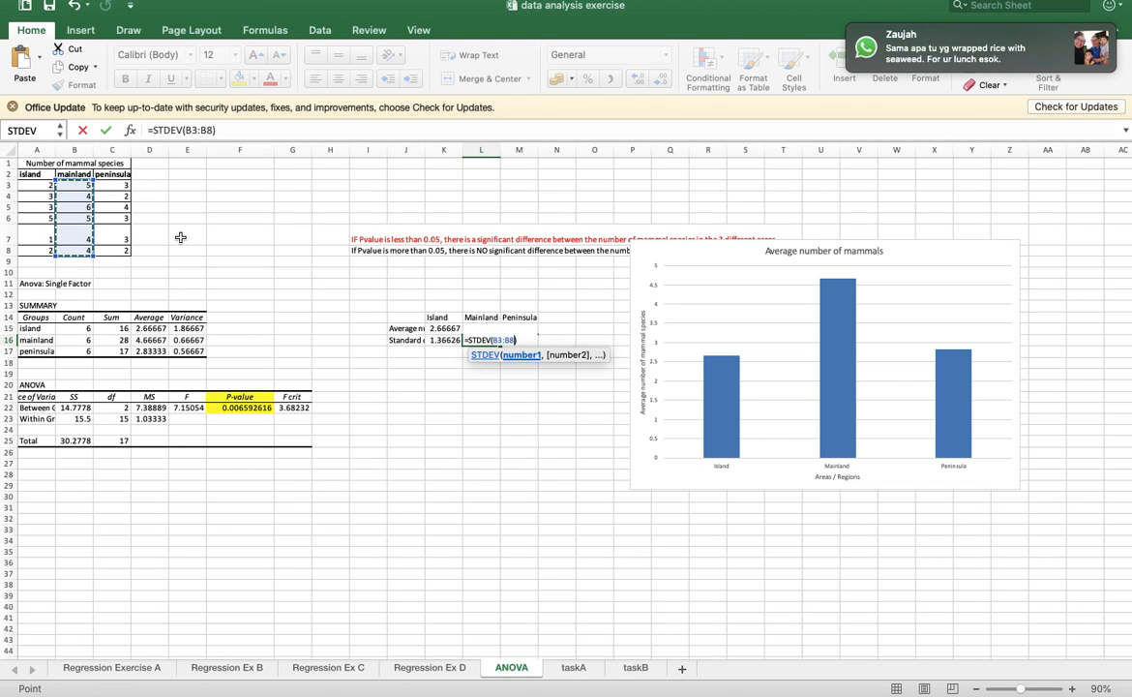
key("Return")
- Calculate the Peninsula standard deviation in M16 with =STDEV on the peninsula counts C3:C8
left_click(523, 340)
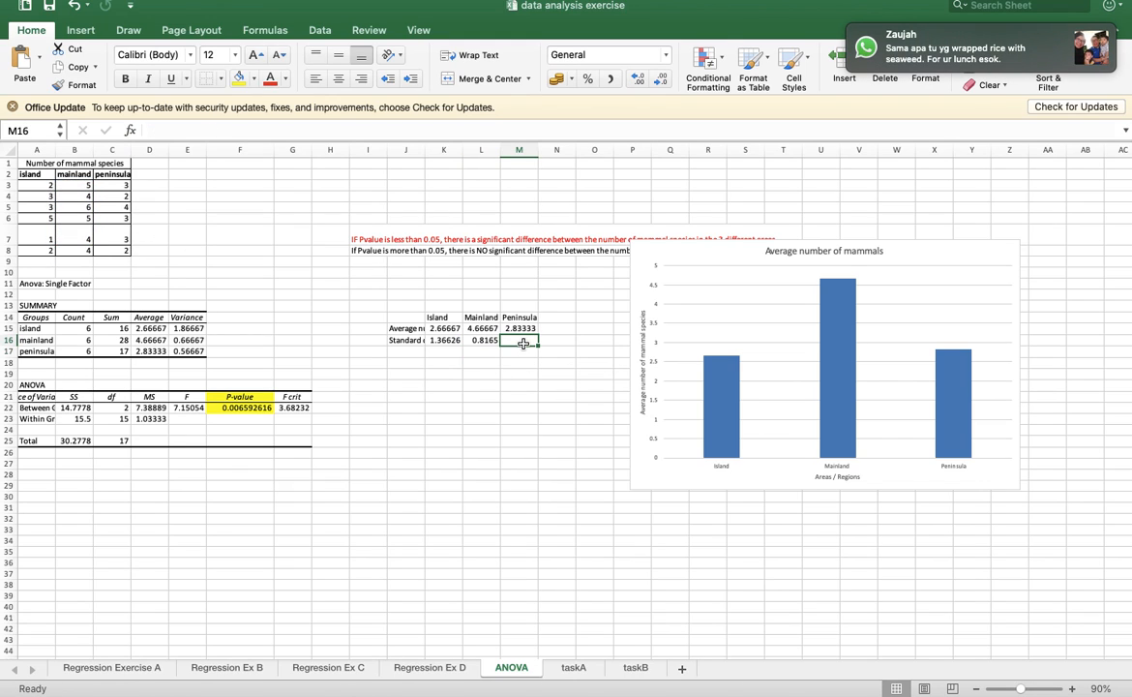
type("=stdev")
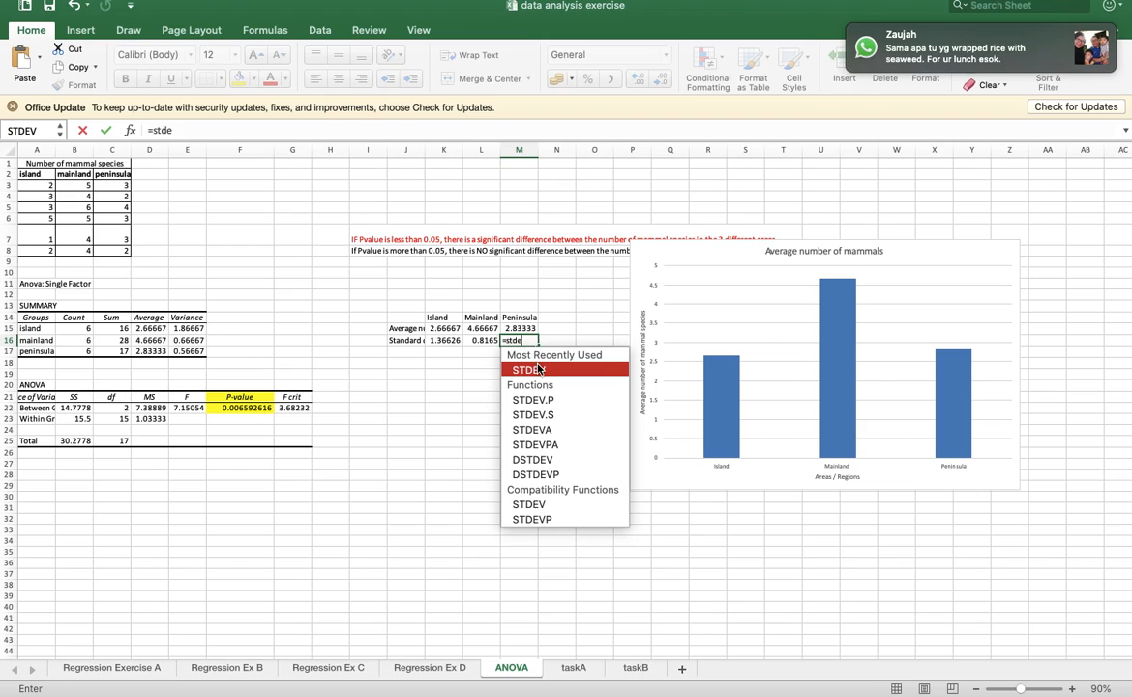
double_click(538, 371)
left_click_drag(114, 185, 116, 247)
key("Return")
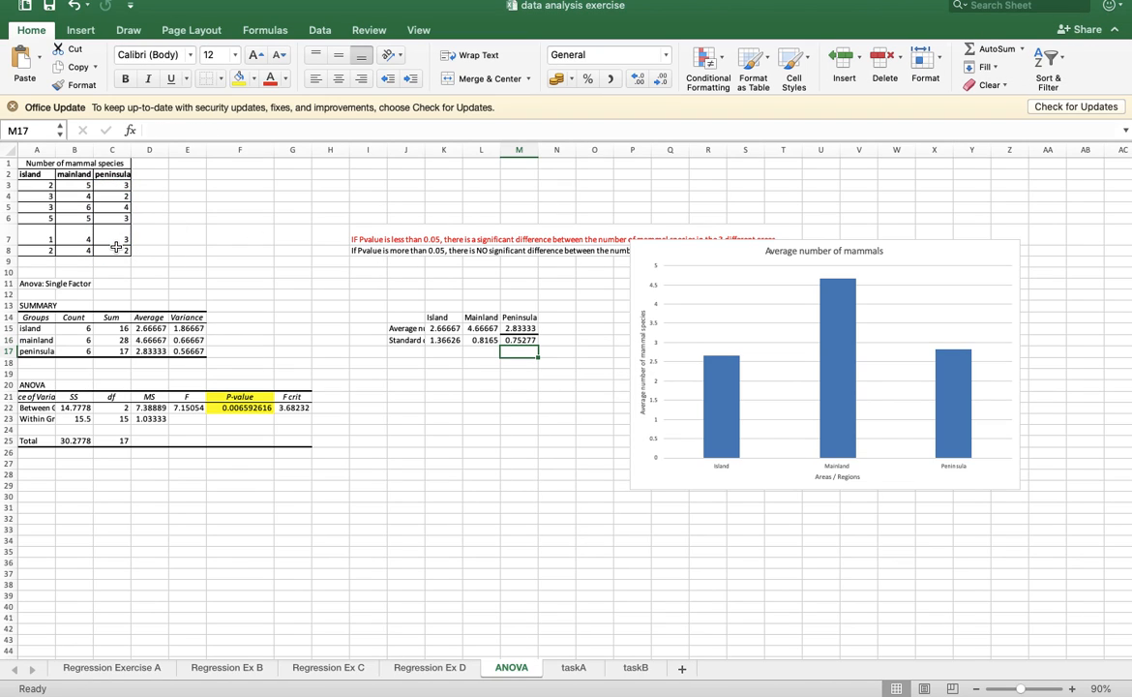
- Write the note "standard deviation = Squareroot of variance" in cell H30
left_click(396, 365)
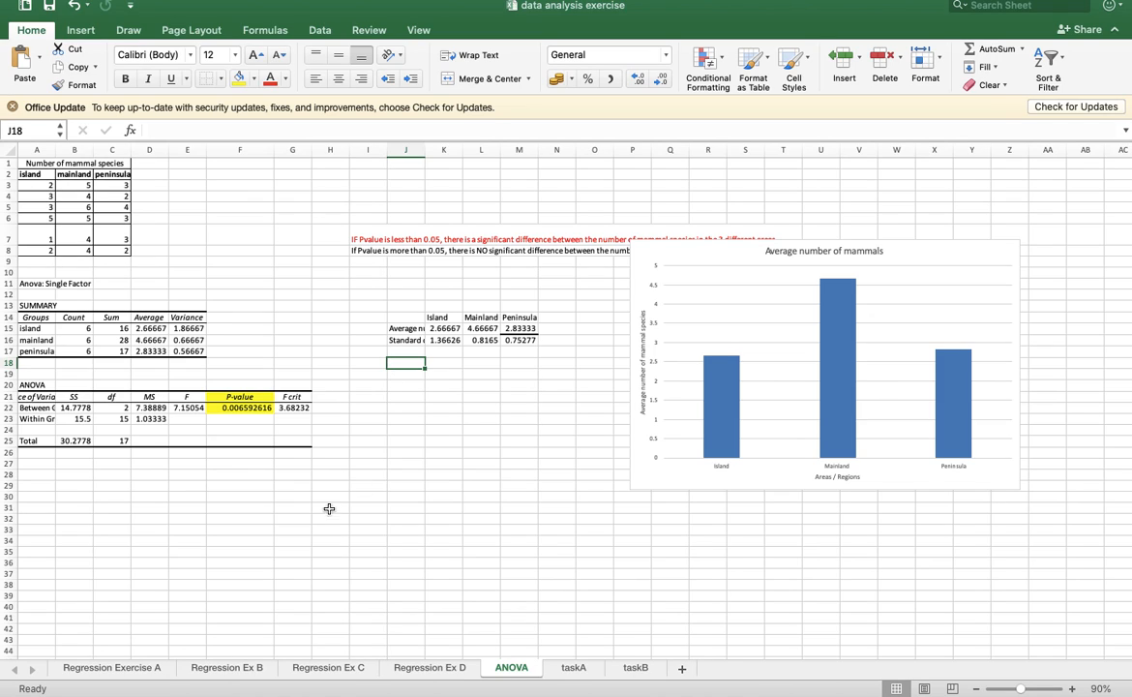
left_click(329, 497)
type("standar")
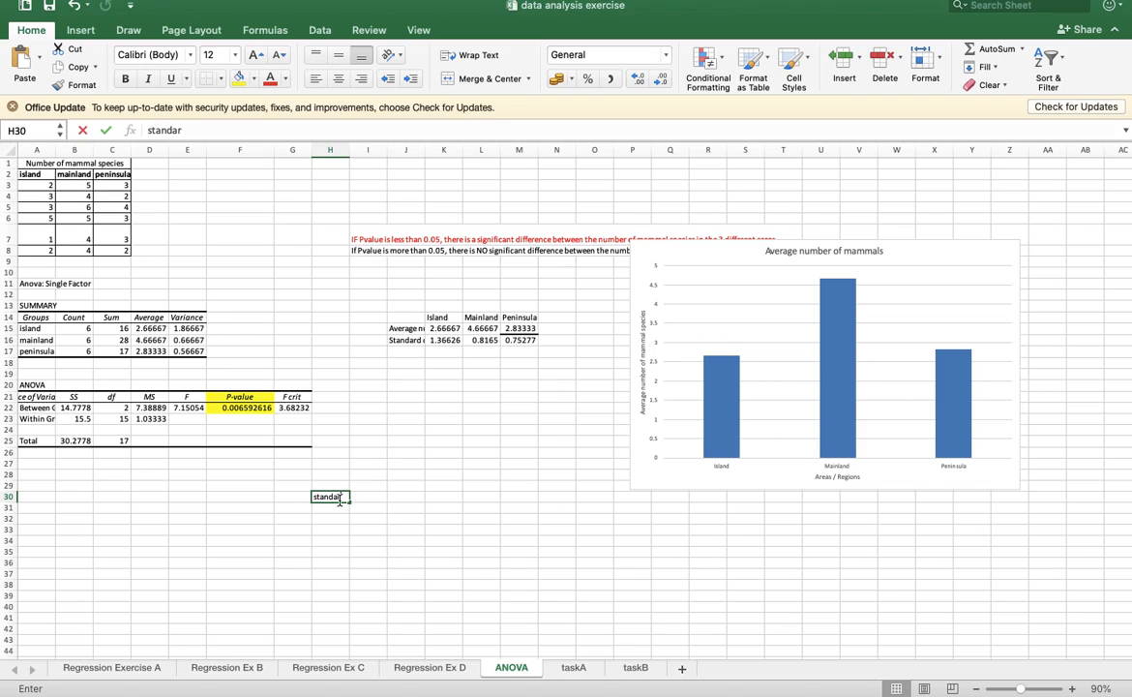
type("d deviation -")
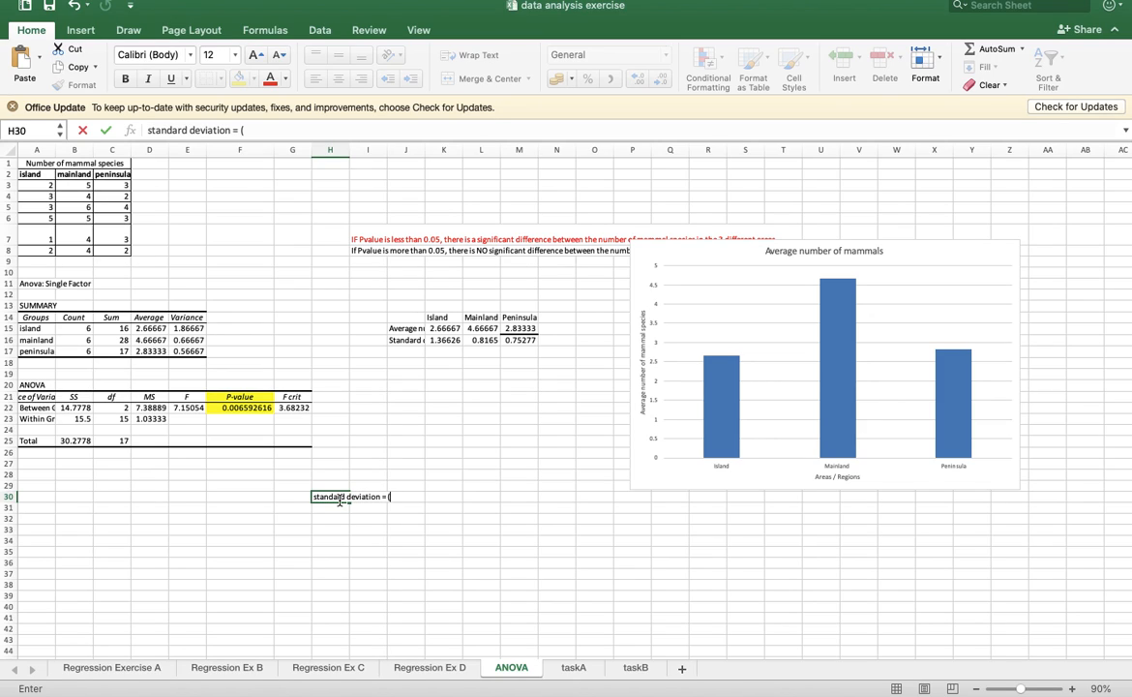
key("BackSpace")
key("BackSpace")
type("Squareroot of variance")
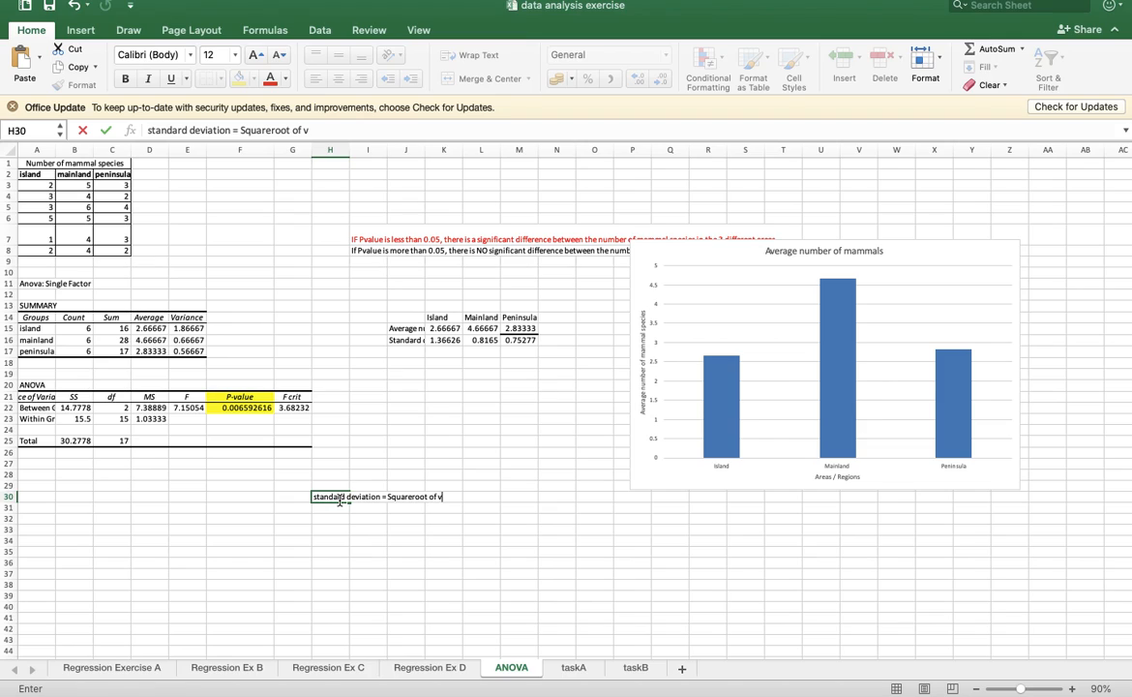
left_click(450, 432)
- Label J17 "standard deviation" and calculate the Island value in K17 from its variance with =SQRT(E15)
left_click(407, 354)
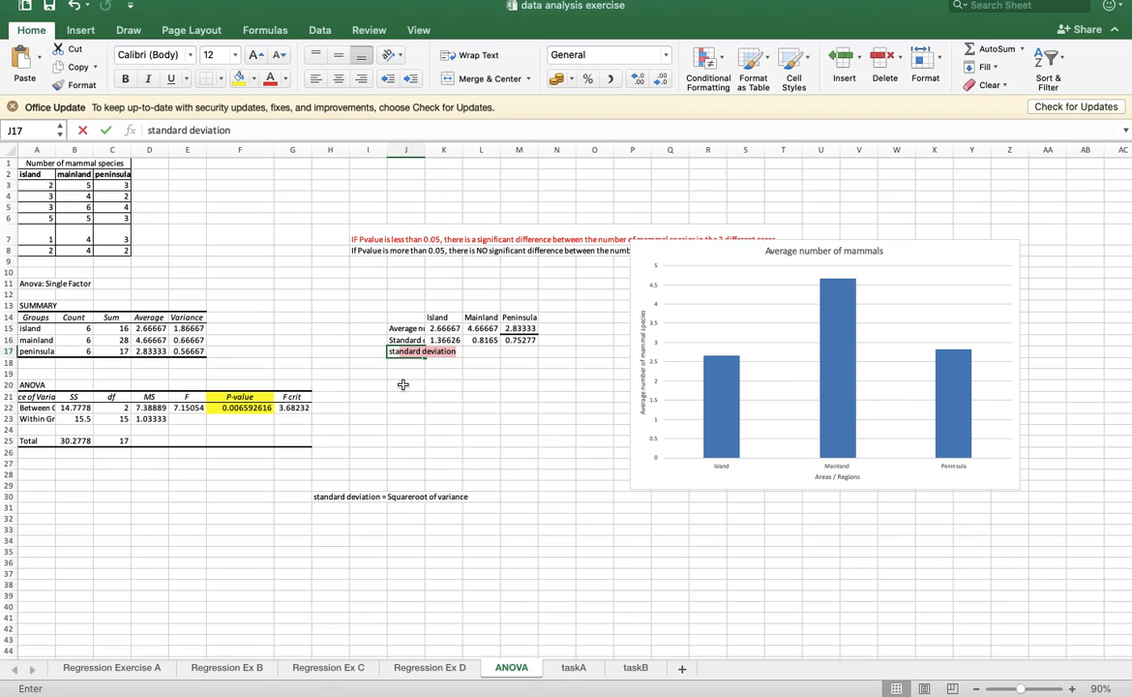
key("Tab")
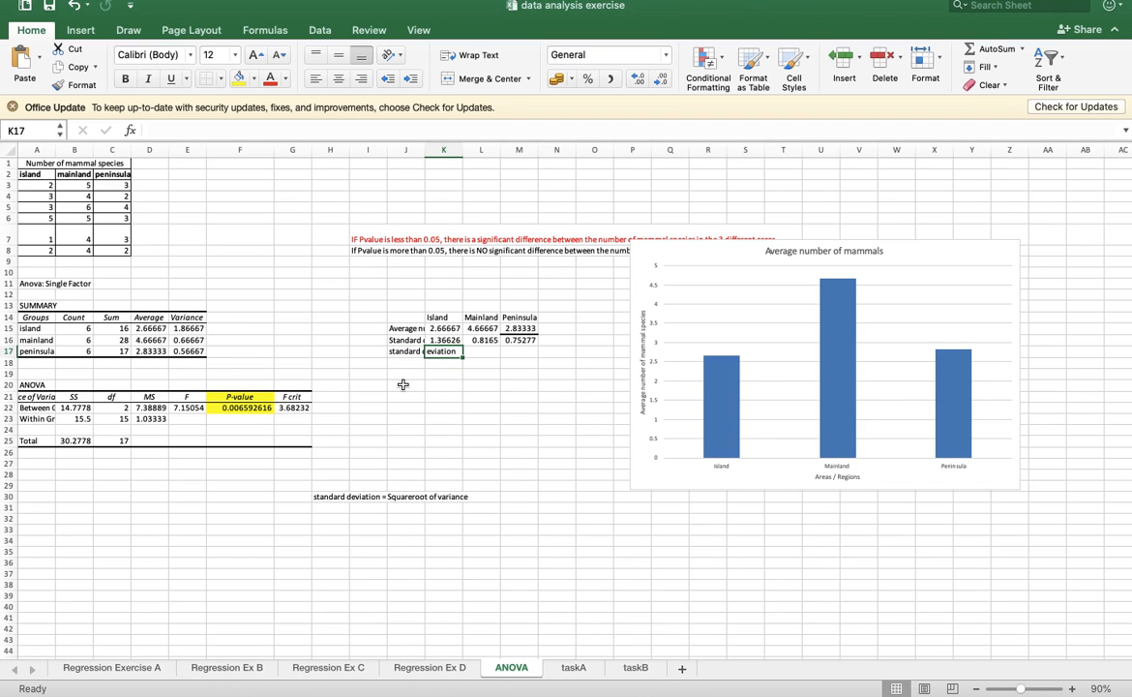
type("=")
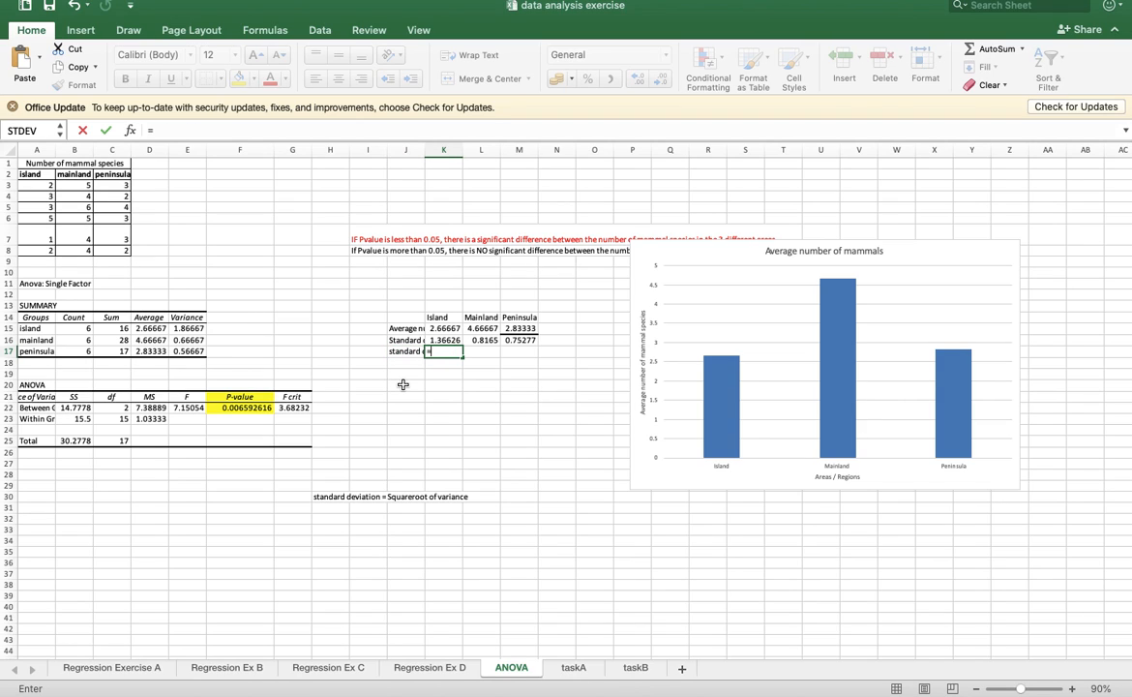
type("SQ")
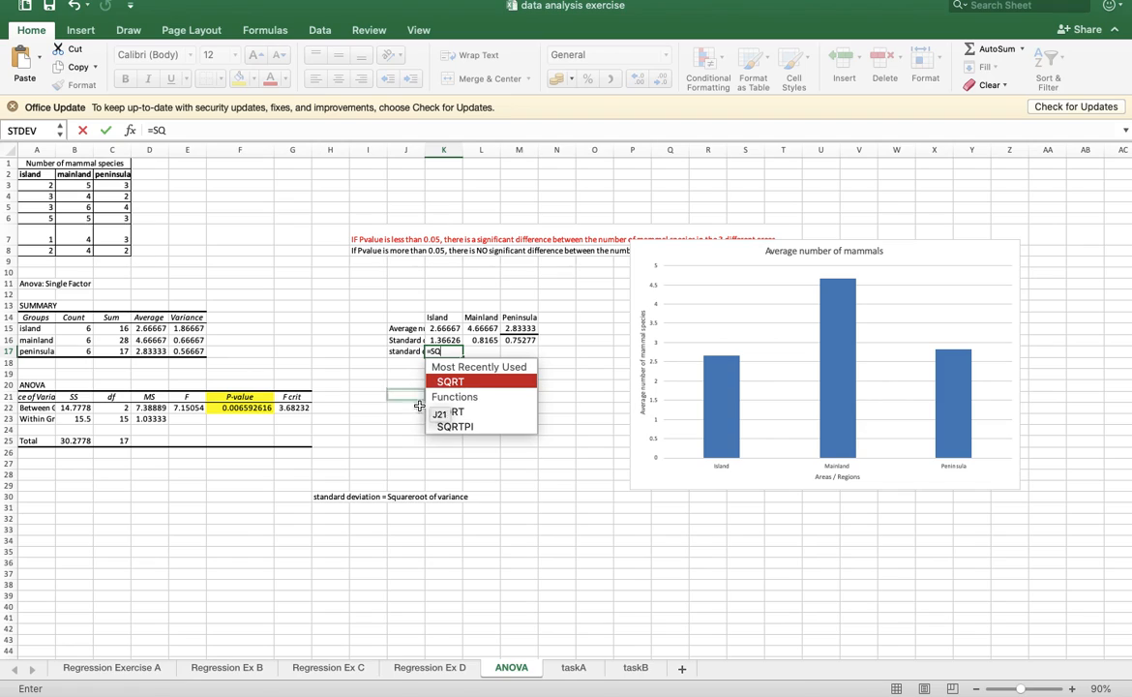
double_click(445, 384)
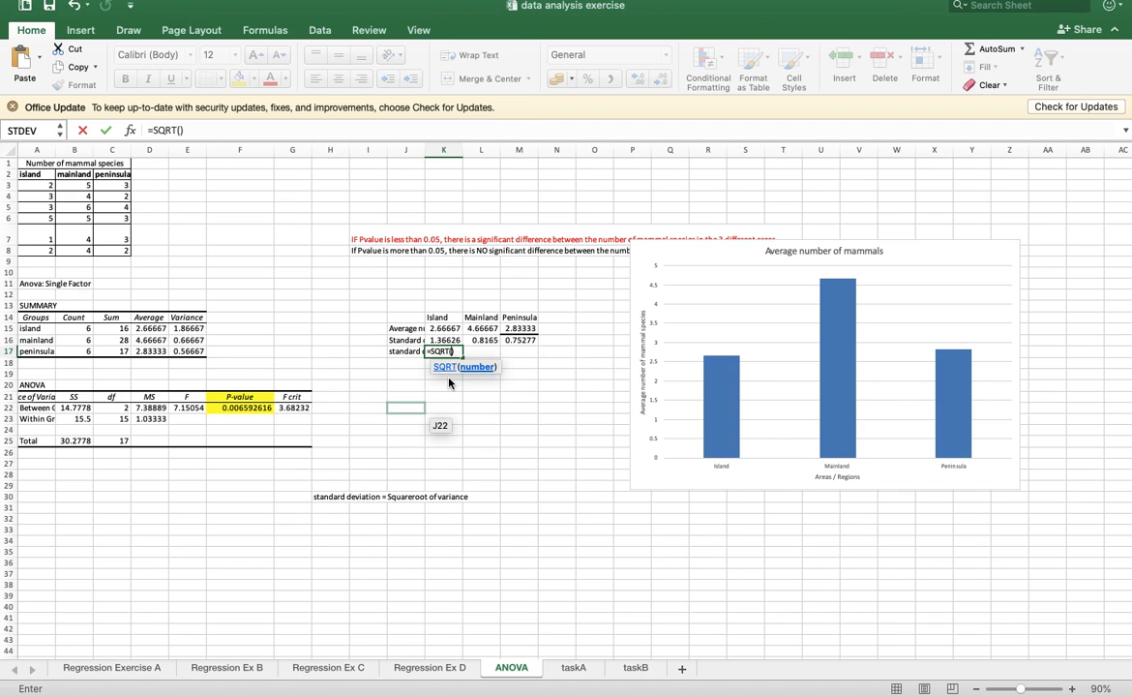
left_click(184, 329)
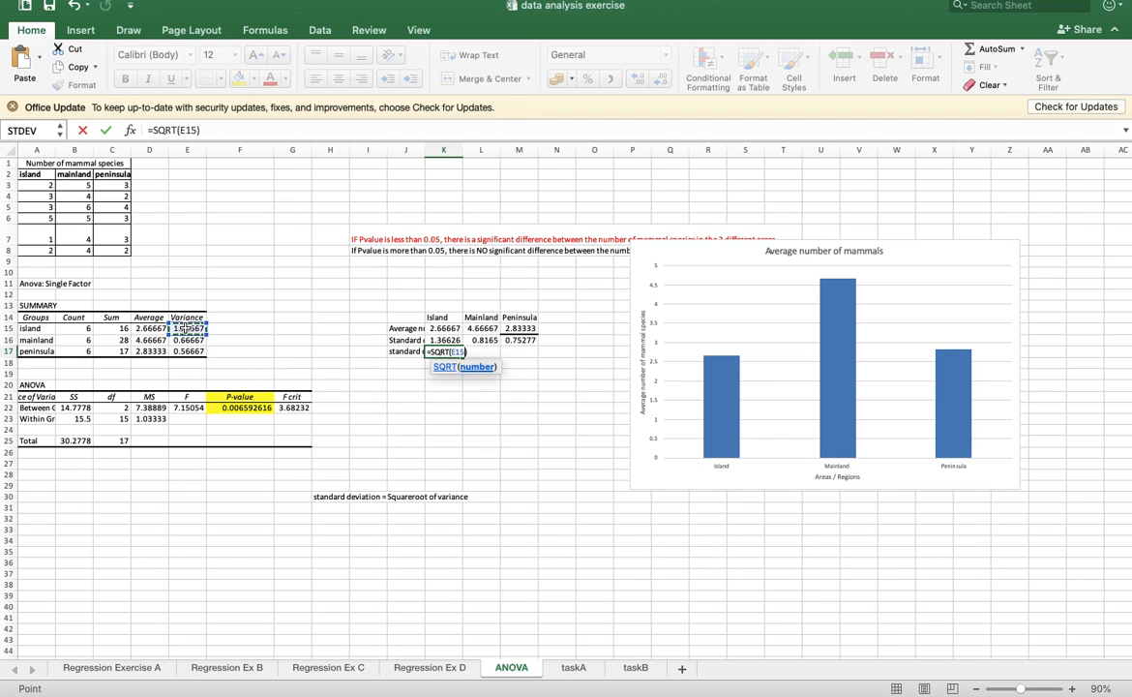
key("Return")
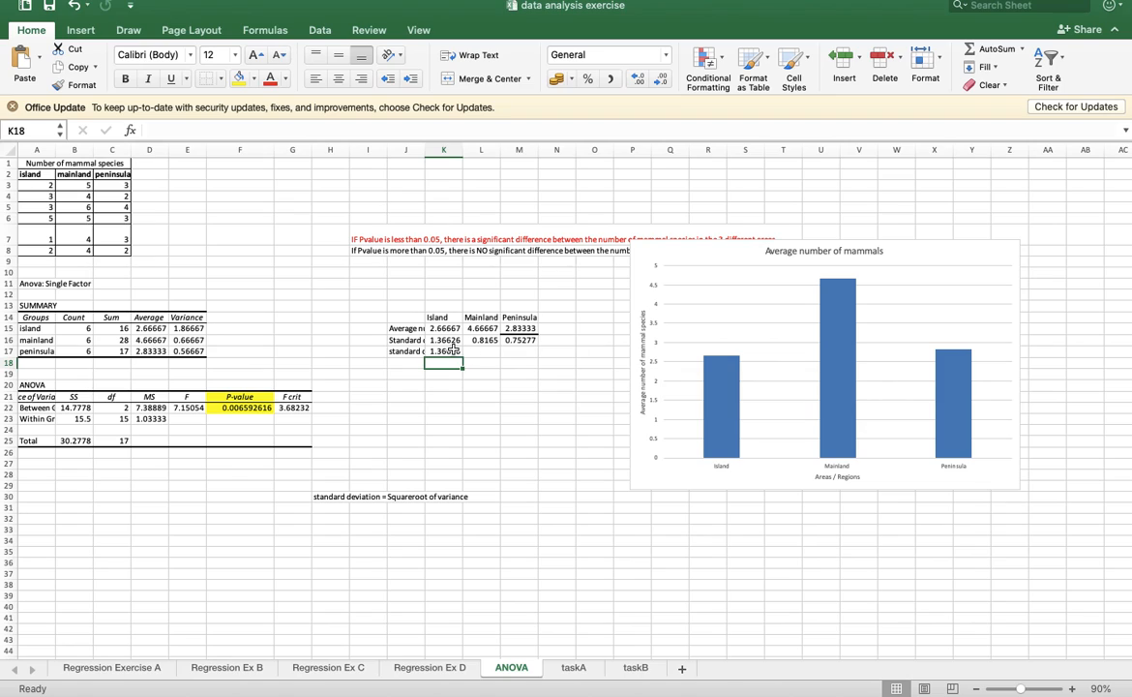
- Try filling the K17 formula across to M17, and replace L17 with =SQRT(E16) for the Mainland variance
left_click(451, 353)
left_click_drag(462, 357, 523, 358)
left_click(483, 352)
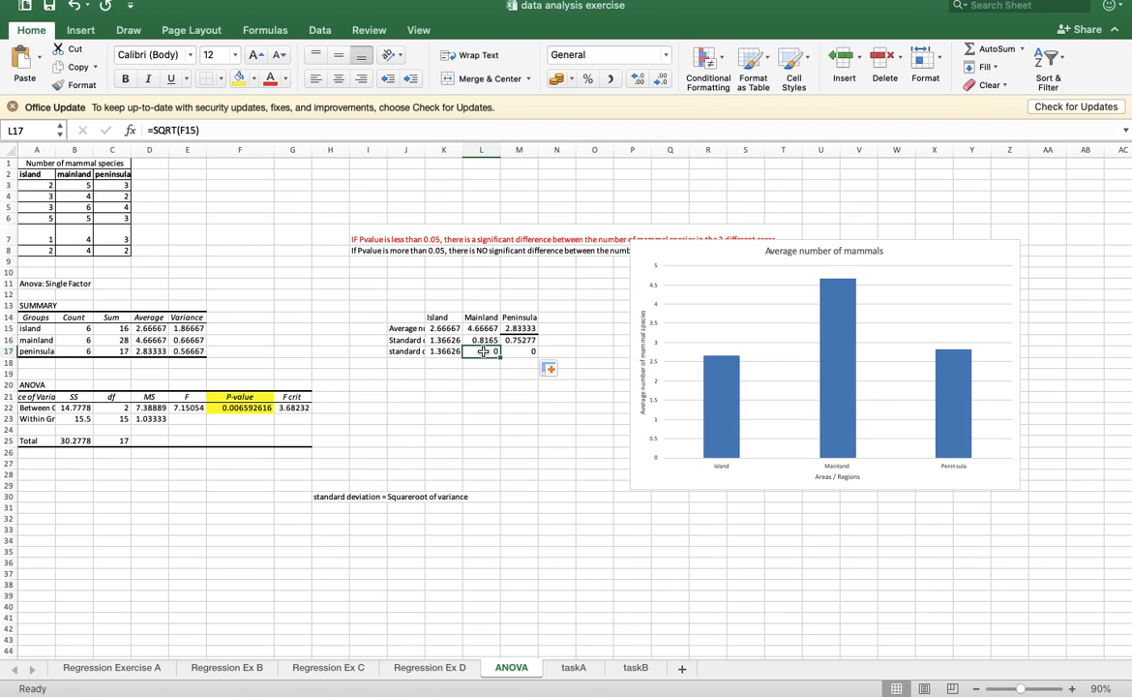
type("=sqr")
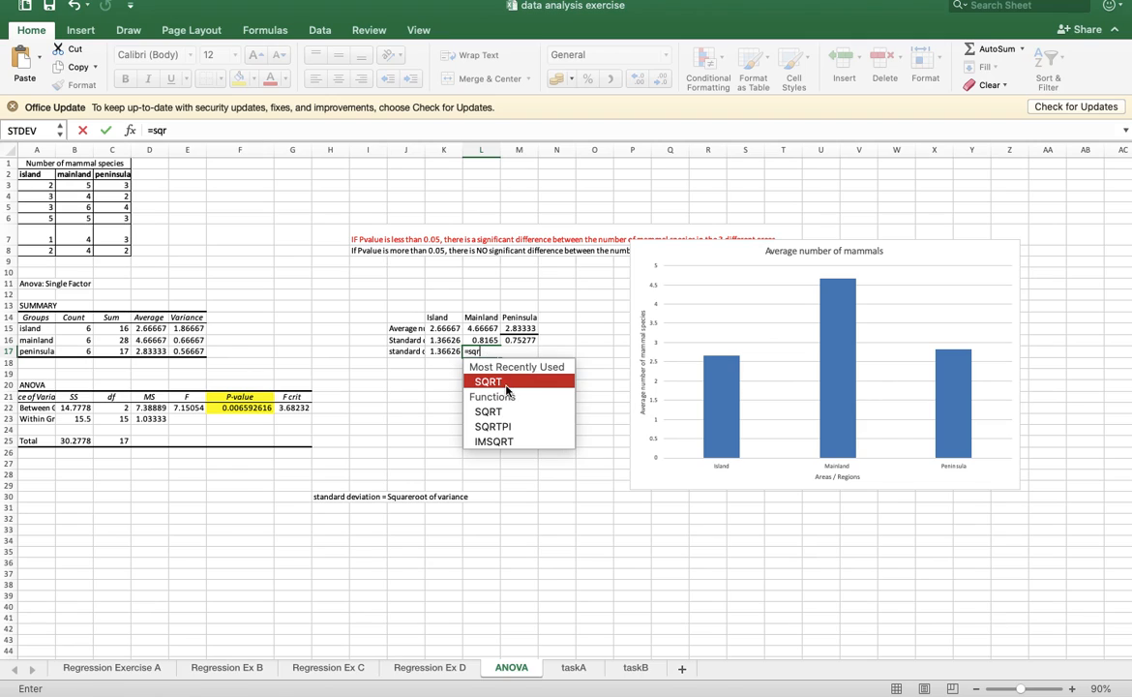
double_click(505, 383)
left_click(192, 340)
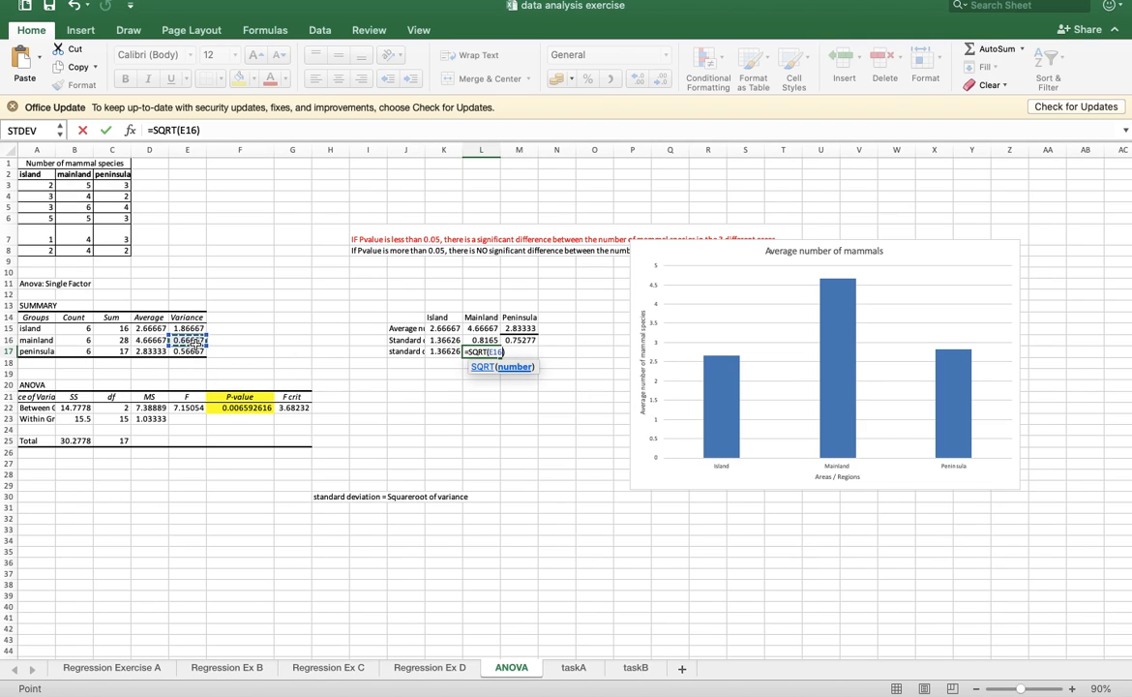
key("Return")
- Replace the Peninsula formula in M17 with the square root of its variance, =SQRT(E17)
left_click(512, 350)
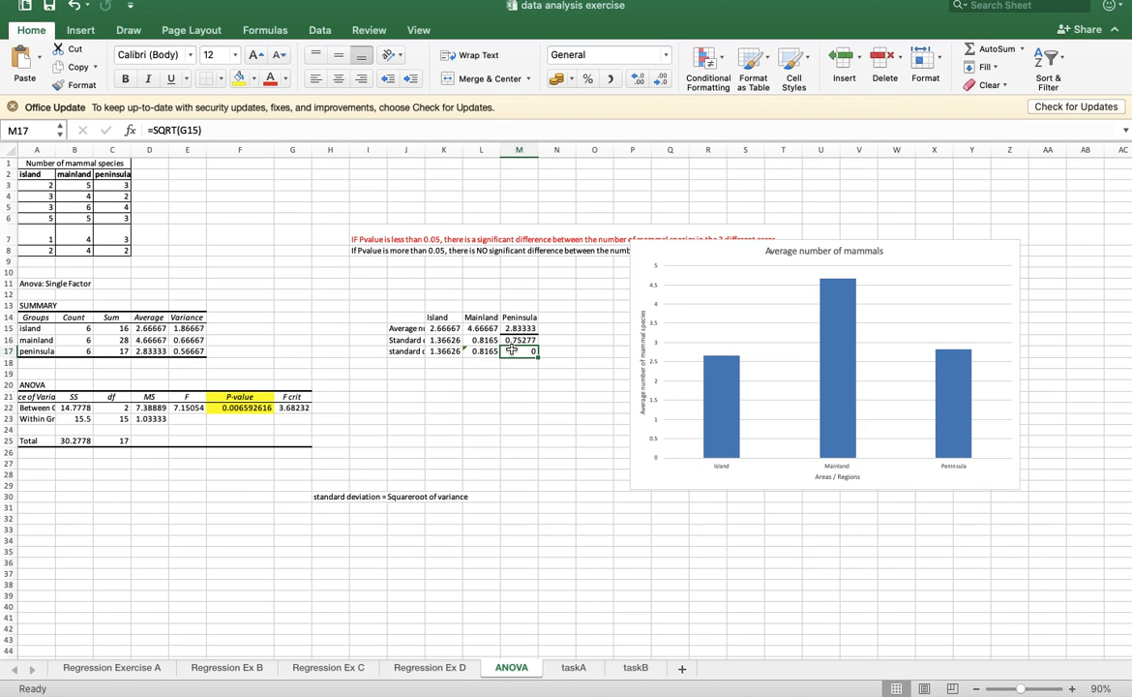
type("=sqrt")
double_click(537, 387)
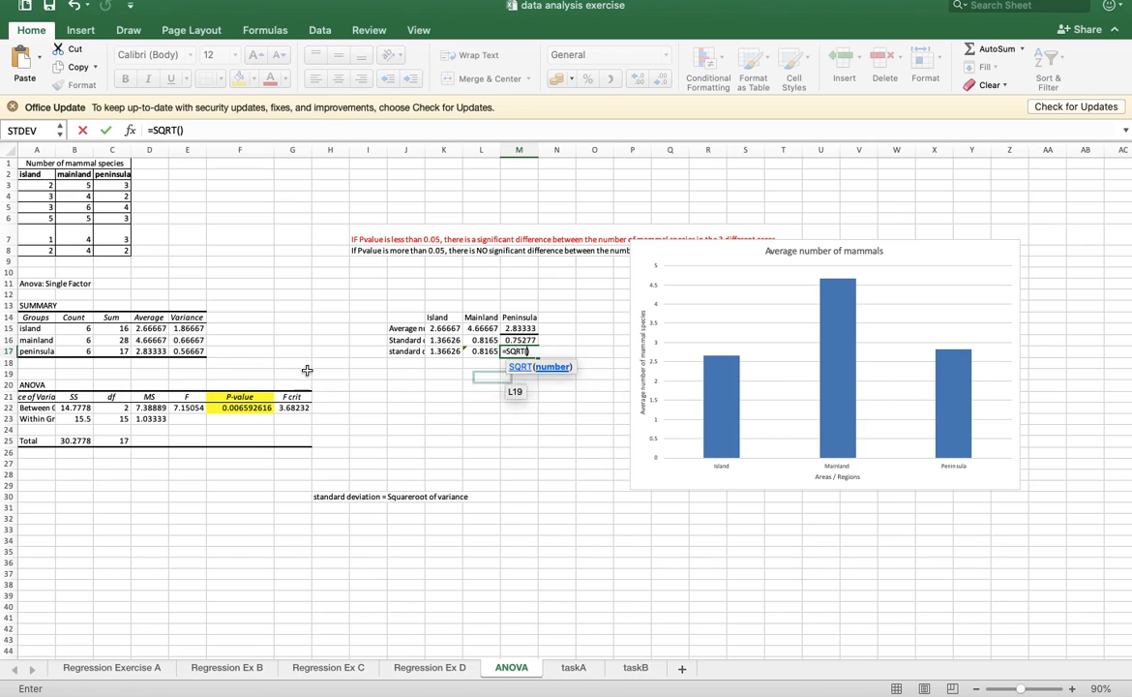
left_click(196, 353)
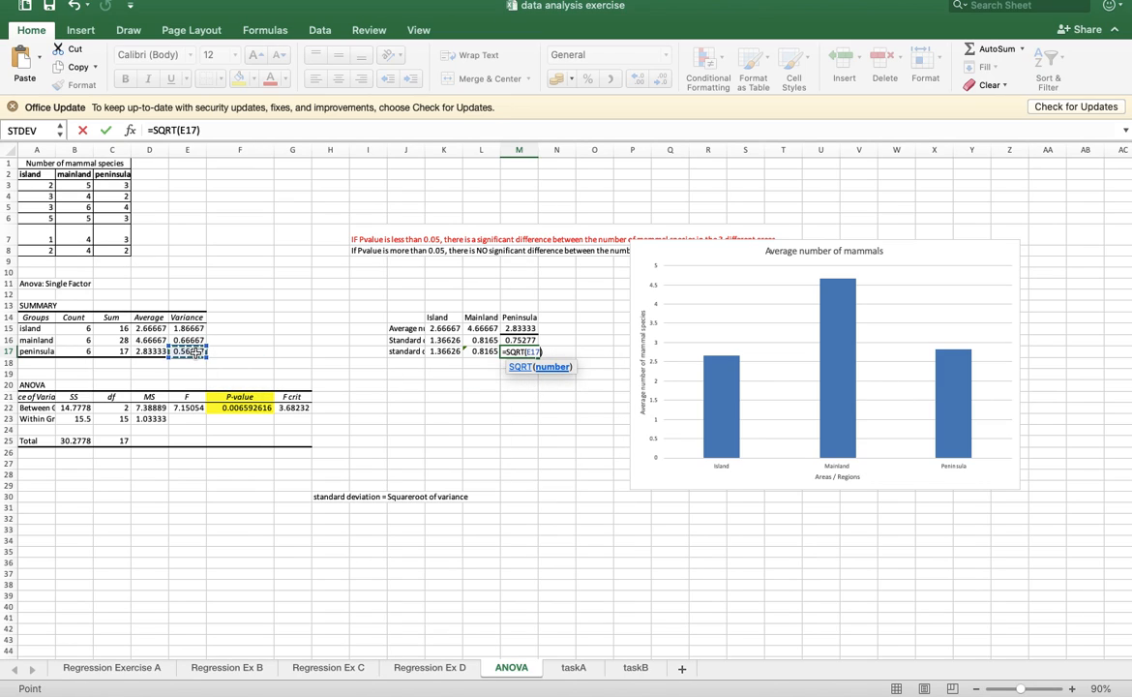
key("Return")
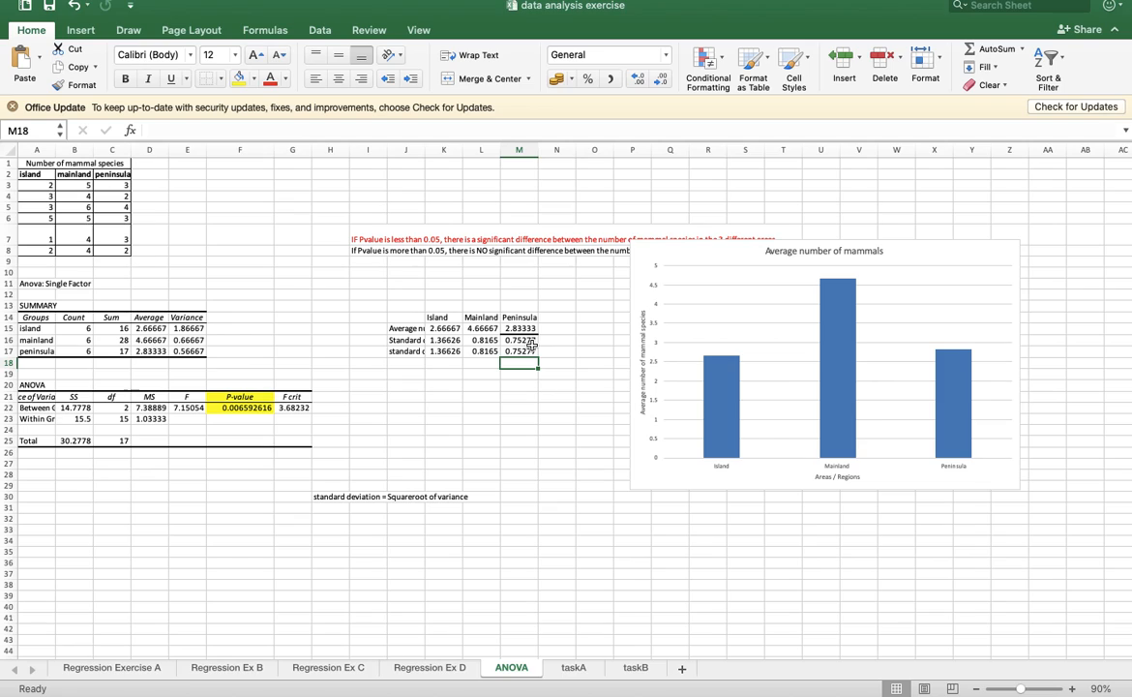
- Re-enter the Island standard deviation in K16 with STDEV over the island counts A3:A8
left_click(446, 336)
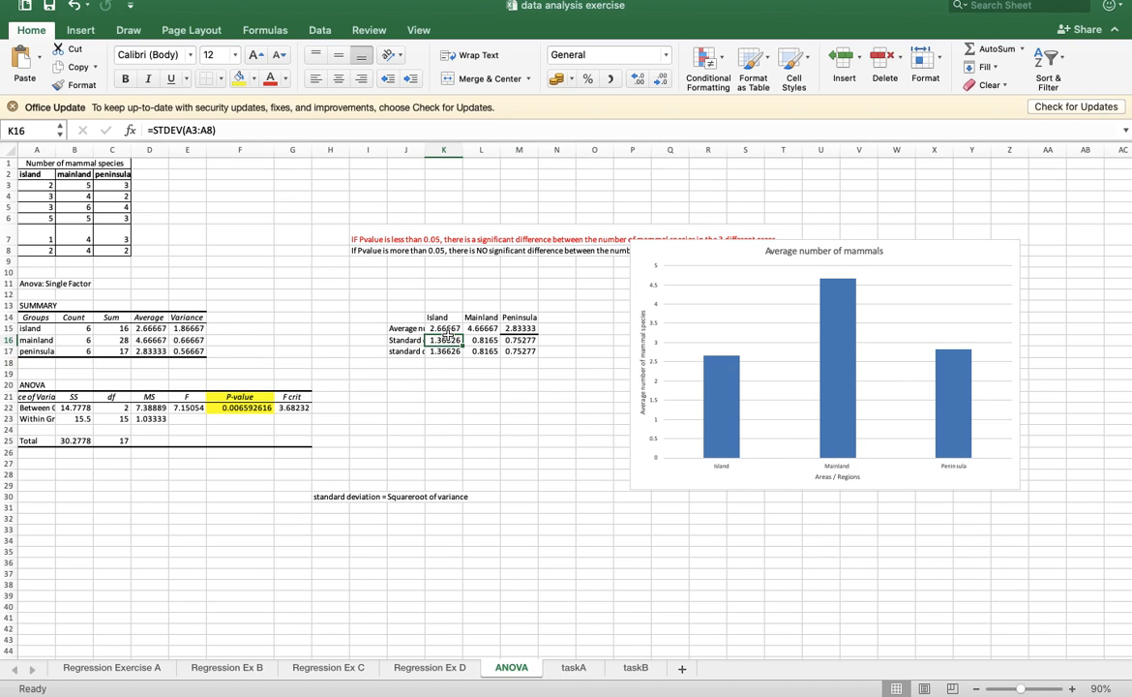
type("=stde")
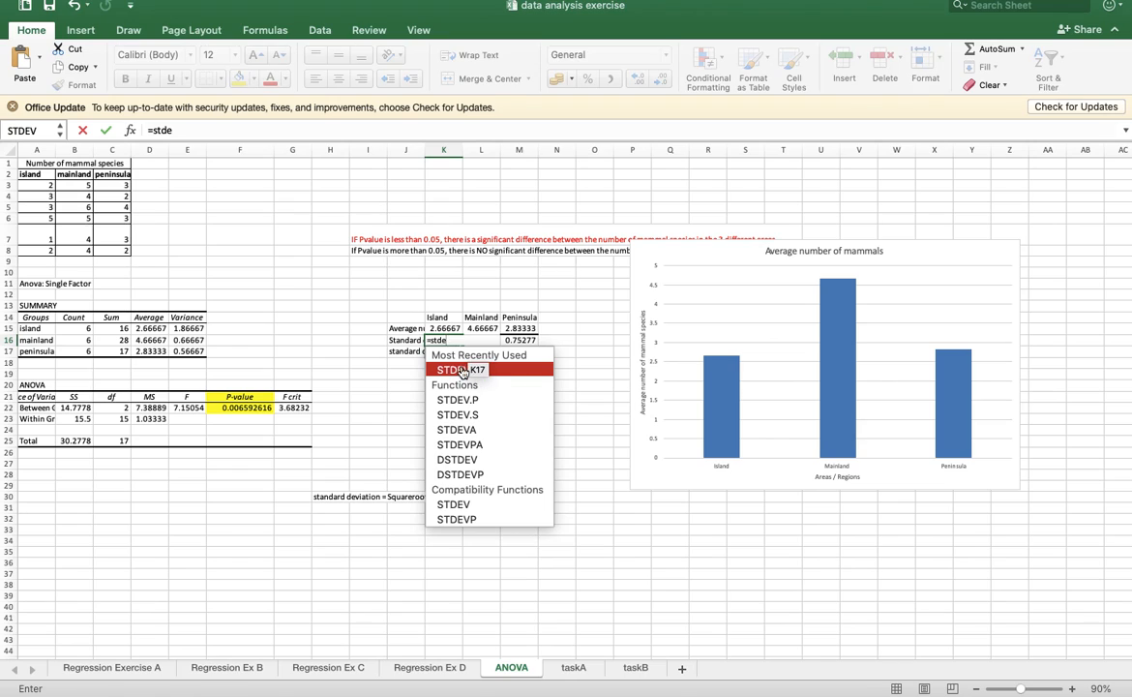
double_click(462, 370)
left_click_drag(43, 185, 45, 252)
key("Return")
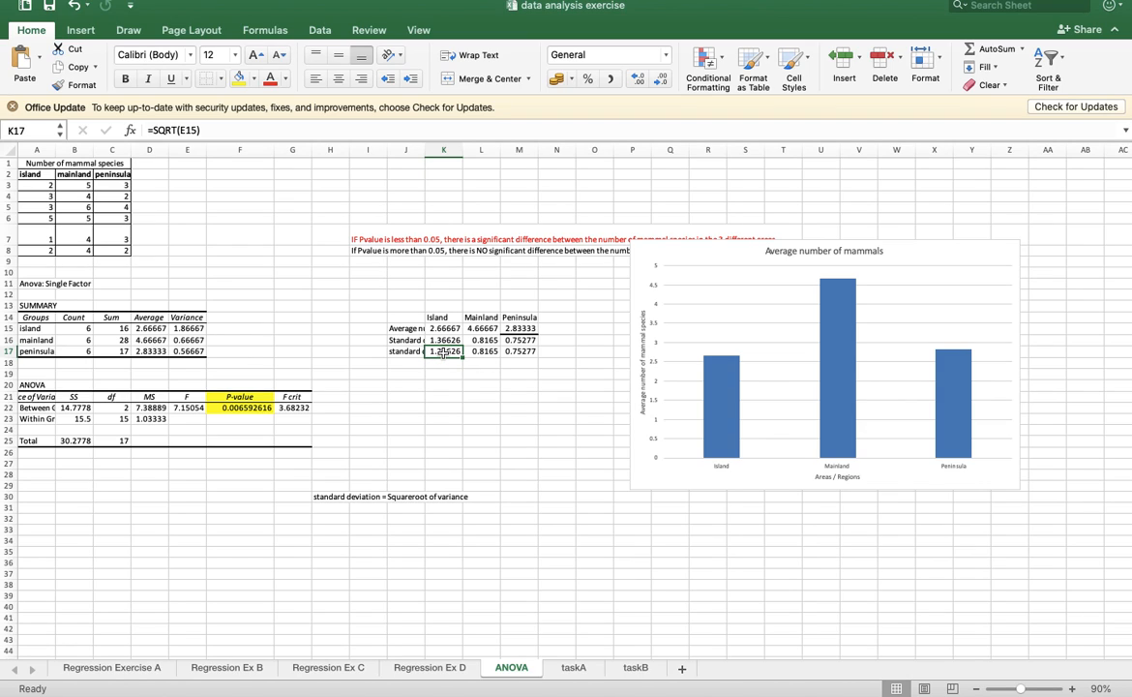
- Re-enter the Island standard deviation in K17 as the square root of its variance, =SQRT(E15)
type("=sqrt")
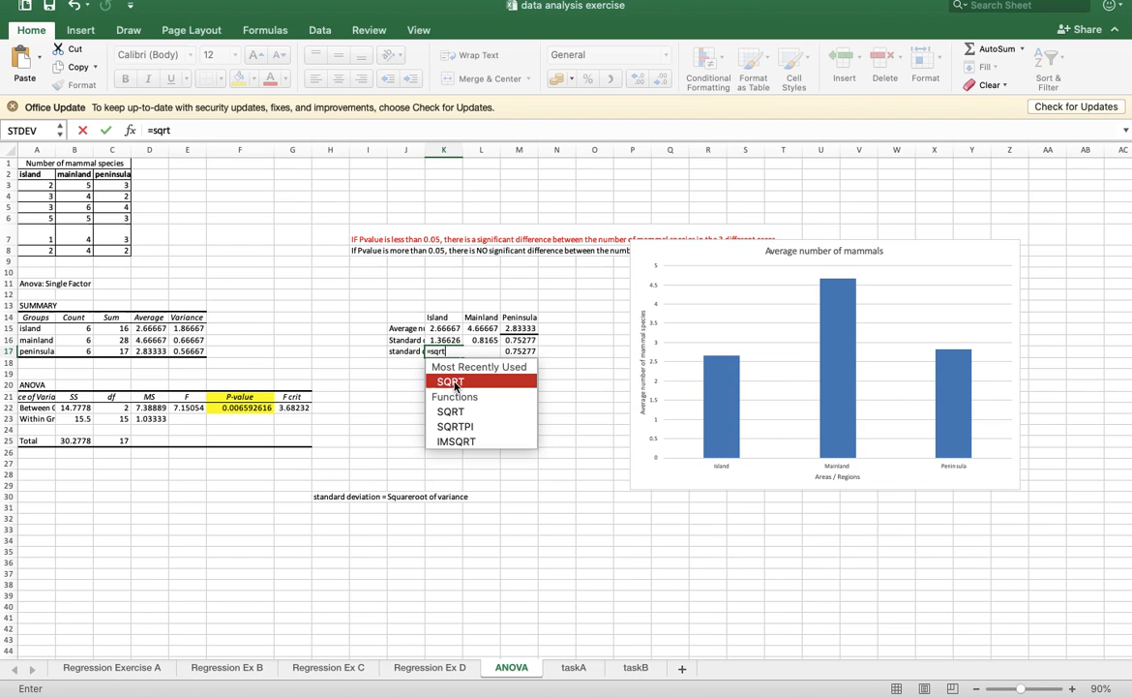
double_click(455, 385)
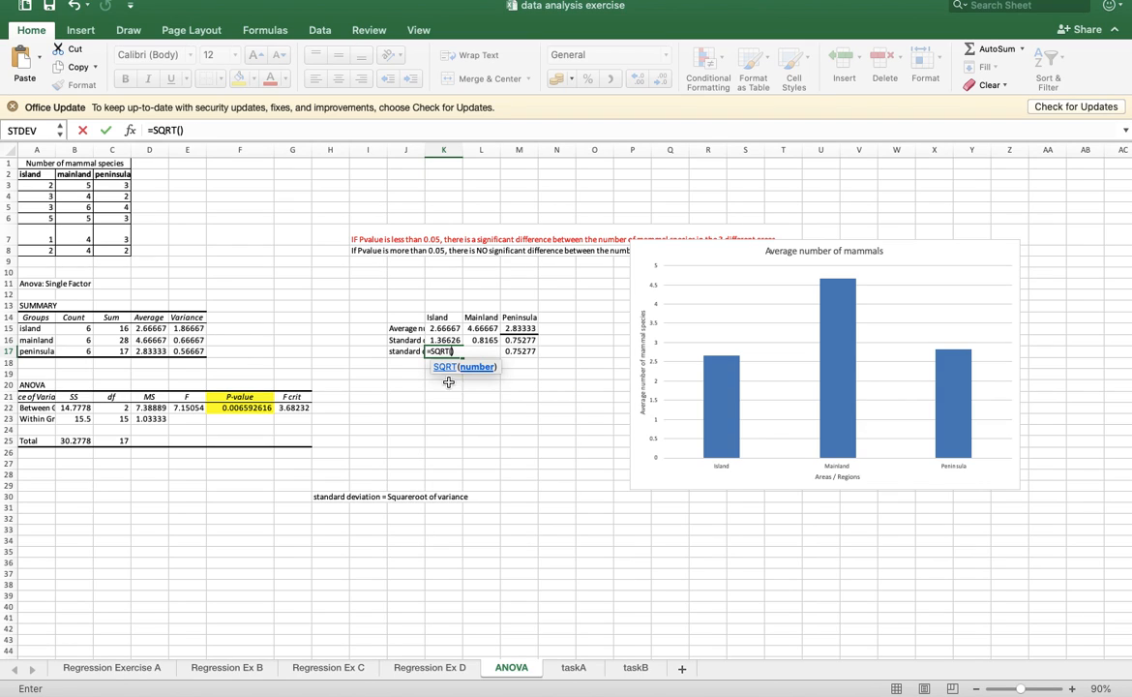
left_click(186, 329)
key("Return")
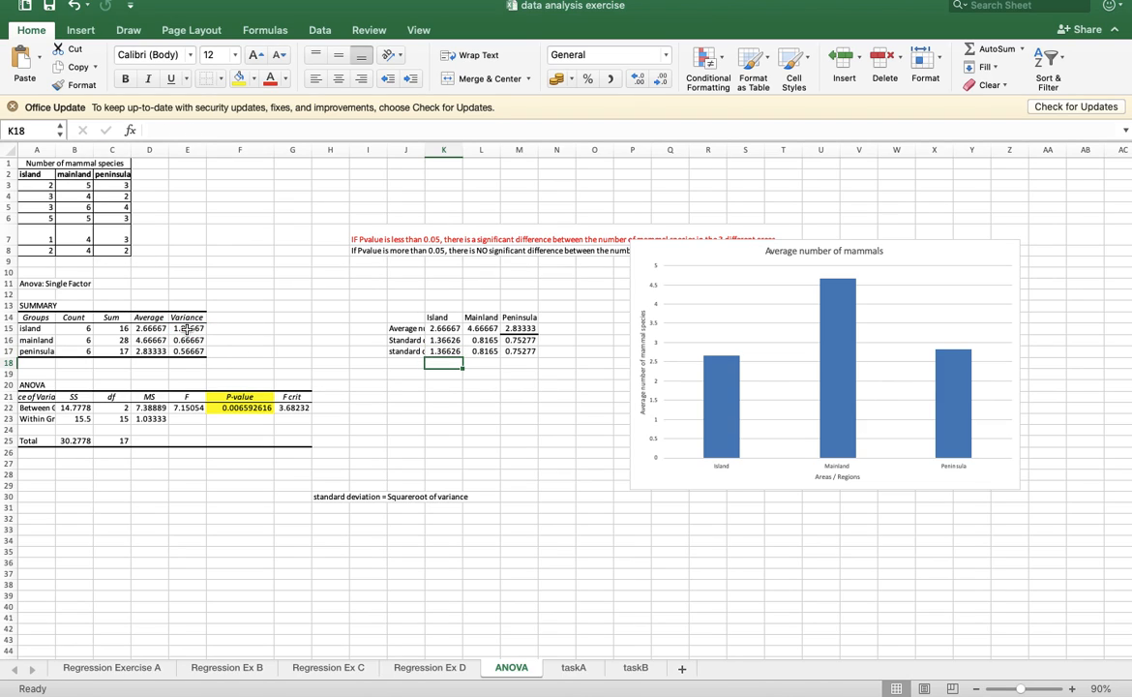
- Clear the duplicate standard deviation row, including its label, from I17:N18
left_click_drag(364, 351, 540, 365)
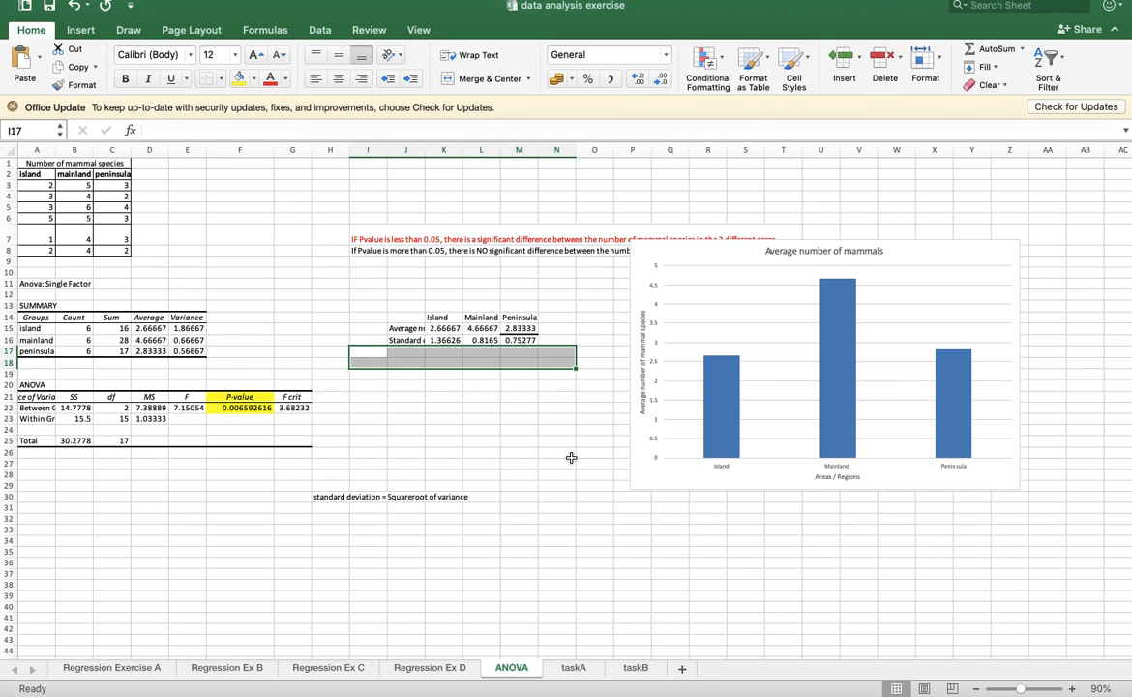
- Add error bars to the columns of the average mammals chart and open their detailed options
left_click(714, 376)
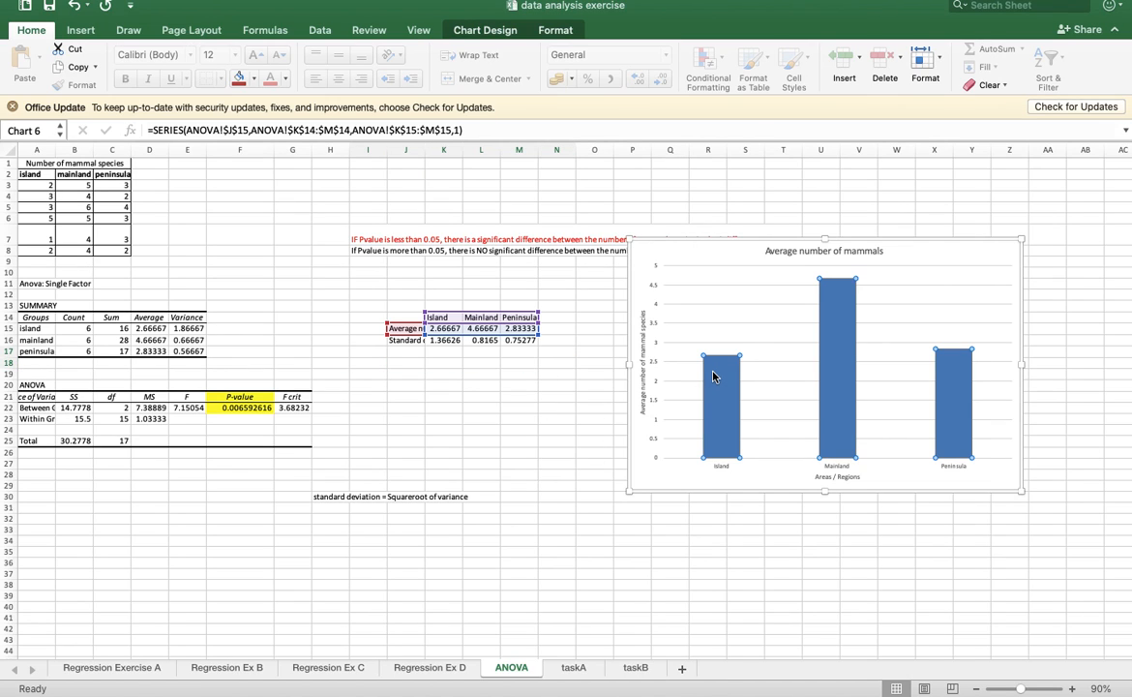
left_click(487, 30)
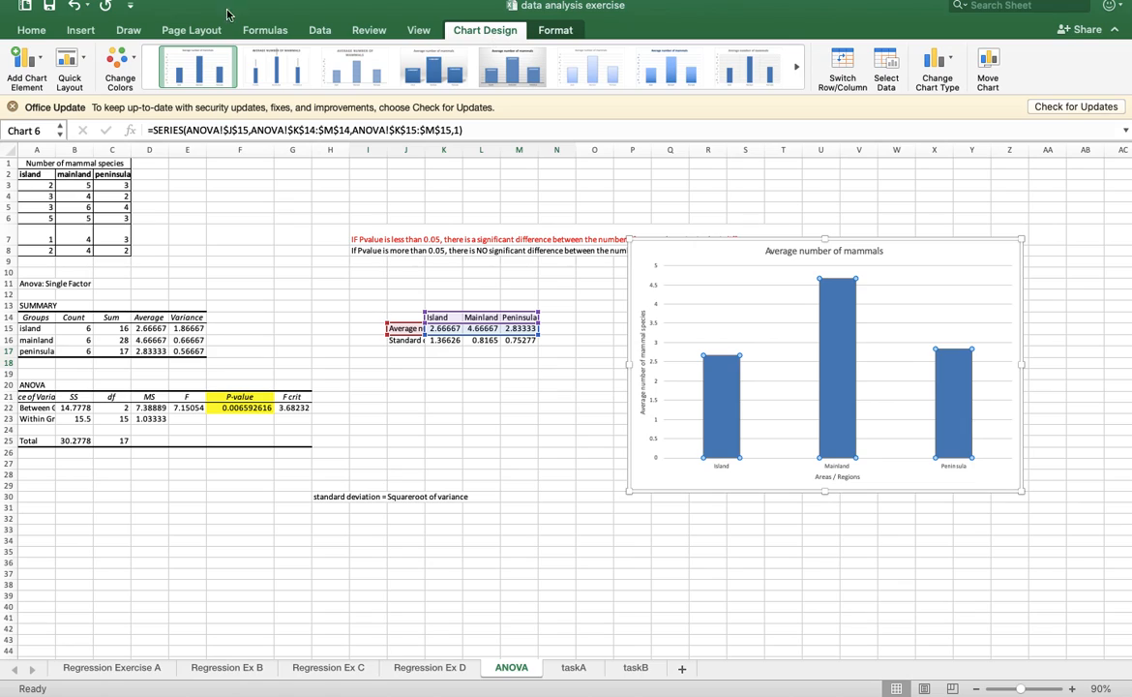
left_click(40, 68)
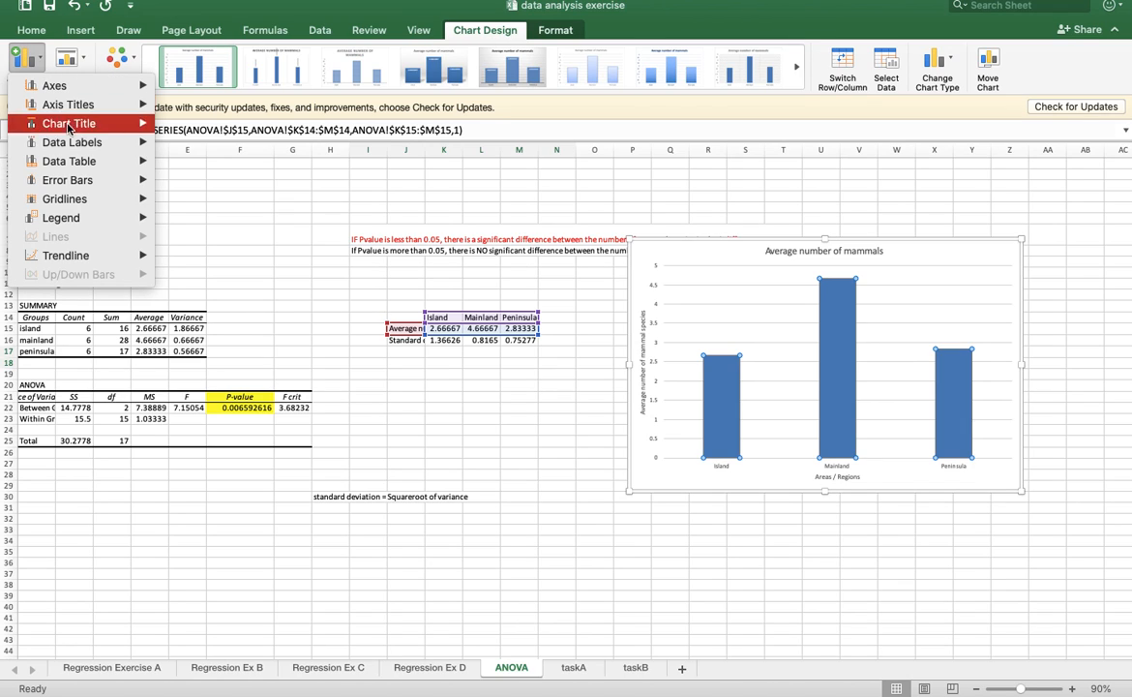
mouse_move(101, 187)
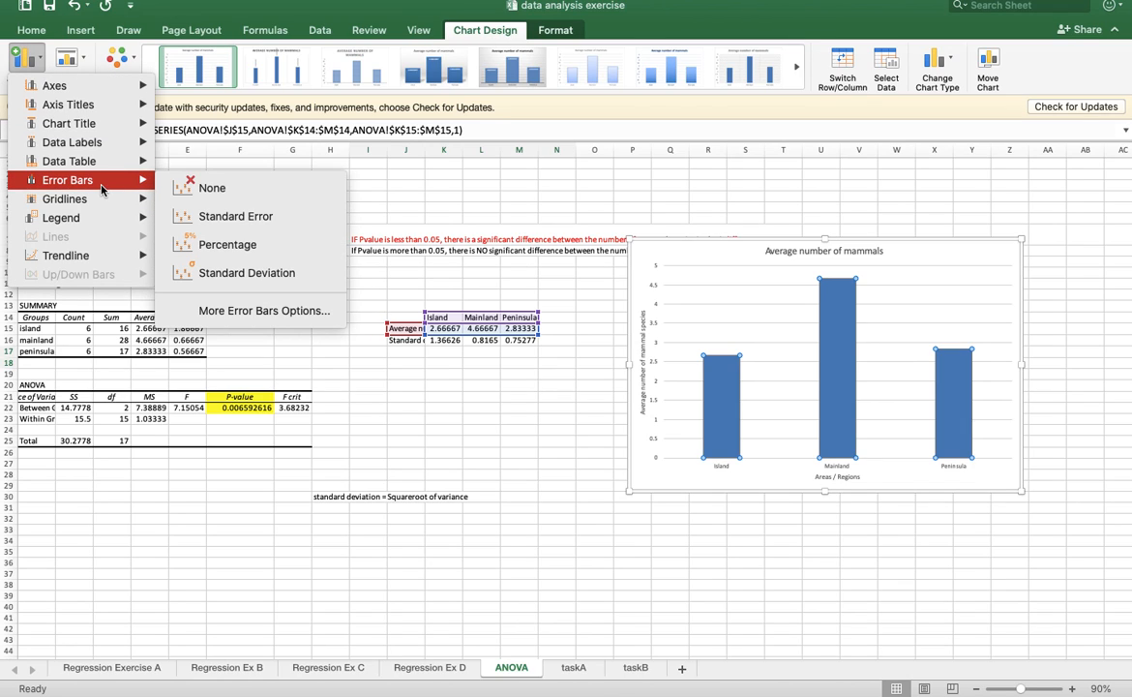
left_click(220, 311)
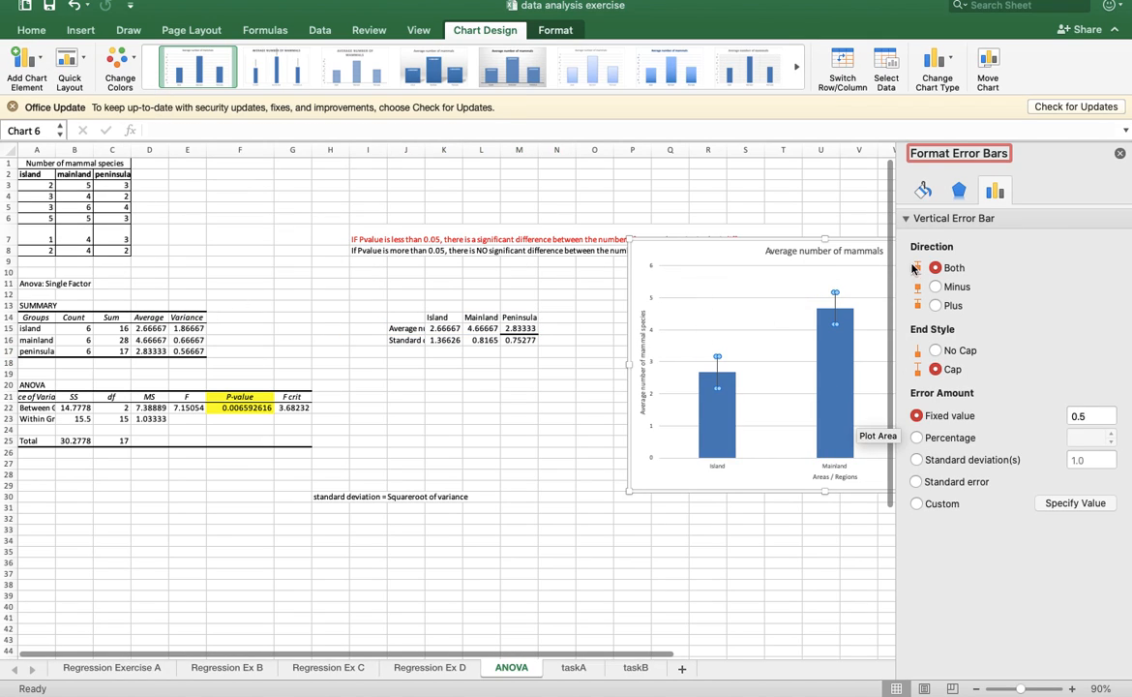
- Set custom error bars using K16:M16 for both the positive and negative error values, and close the formatting options
left_click(917, 503)
left_click(1069, 503)
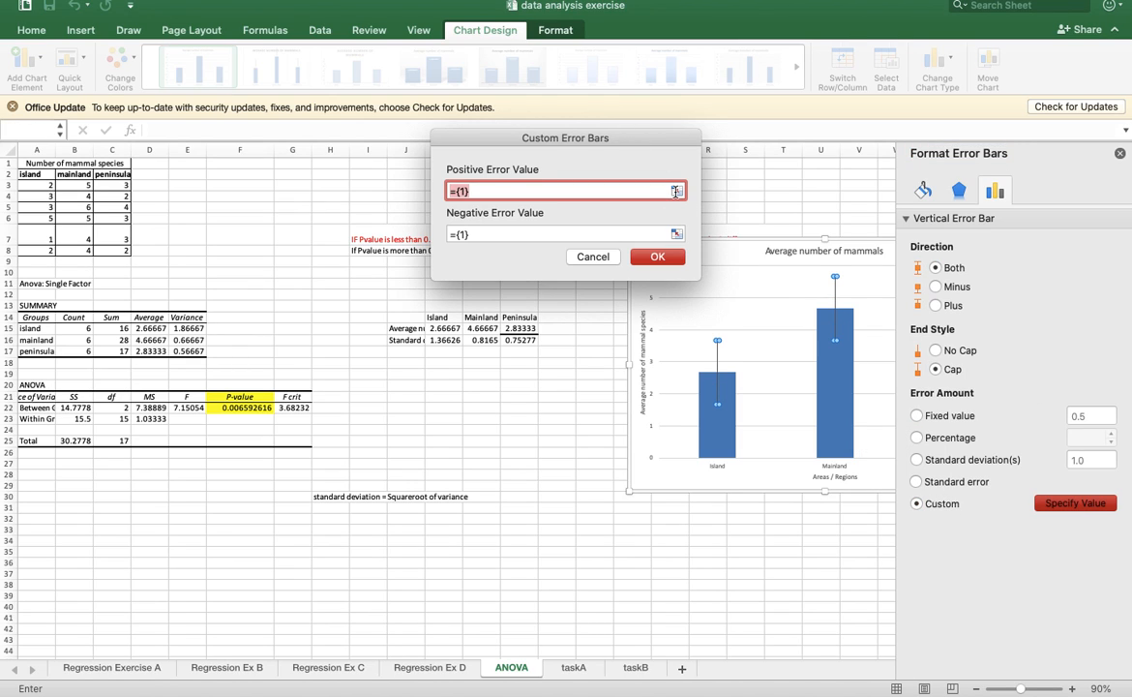
left_click(675, 191)
left_click_drag(445, 339, 533, 342)
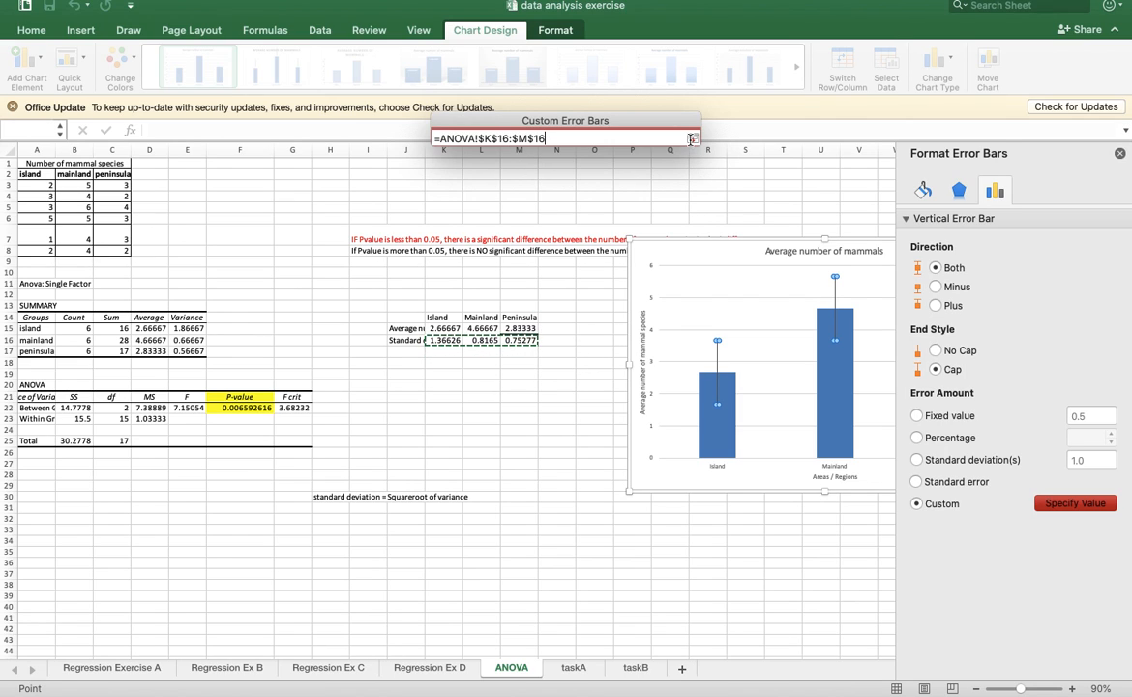
left_click(691, 139)
left_click(675, 238)
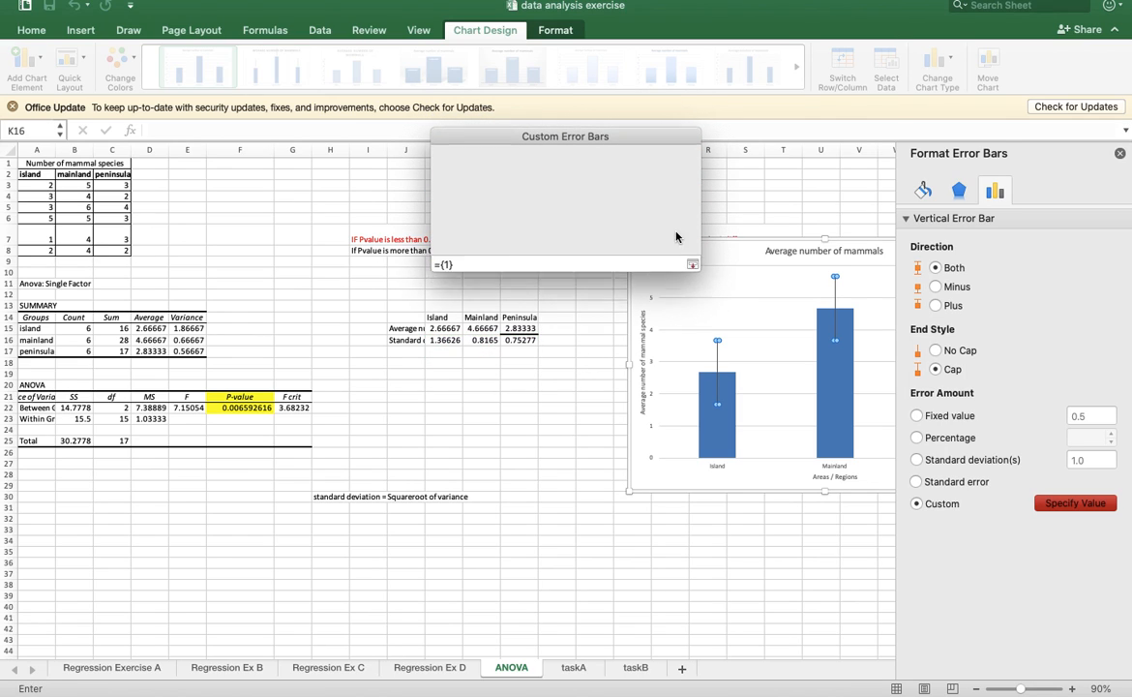
left_click_drag(444, 340, 532, 341)
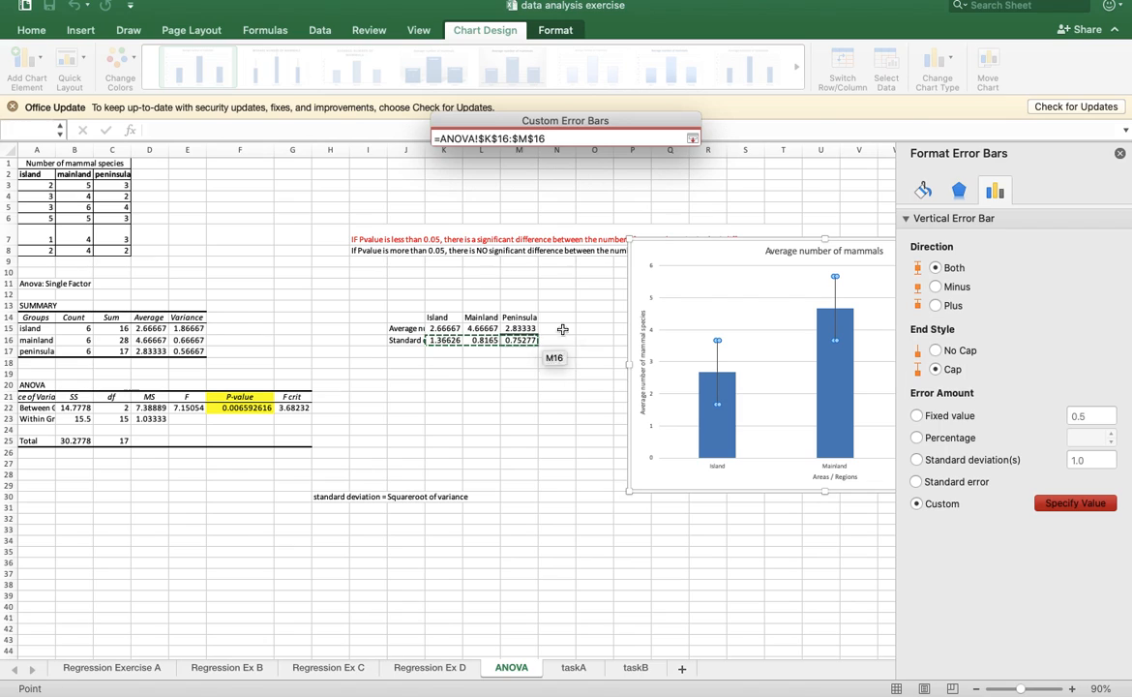
left_click(692, 138)
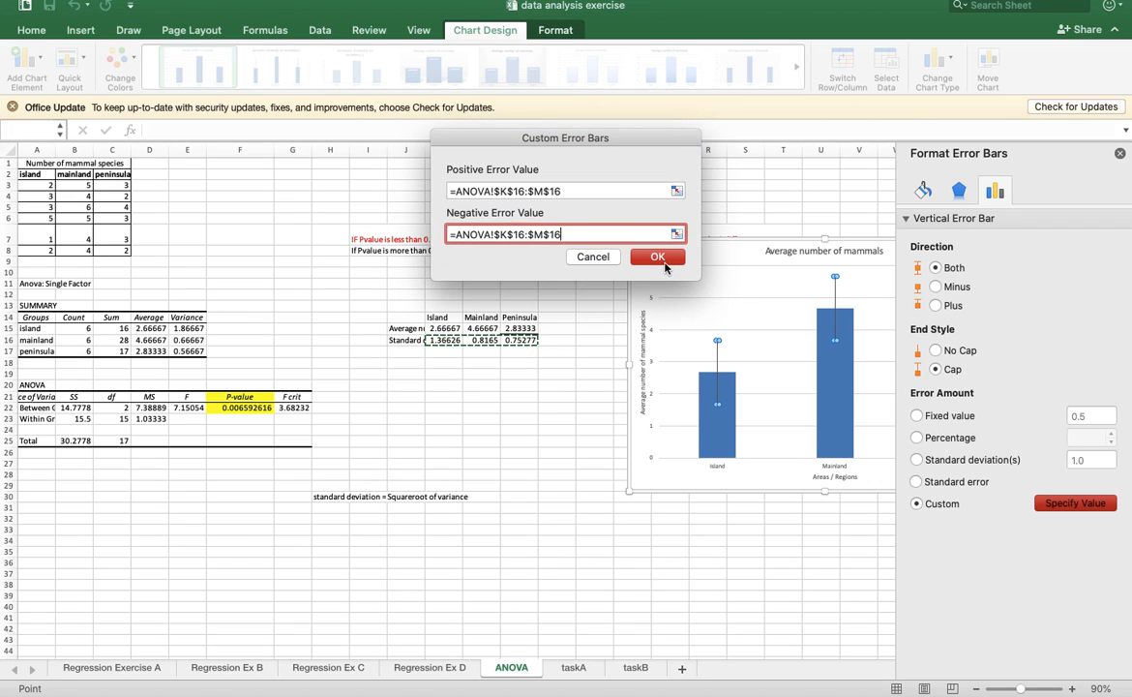
left_click(664, 263)
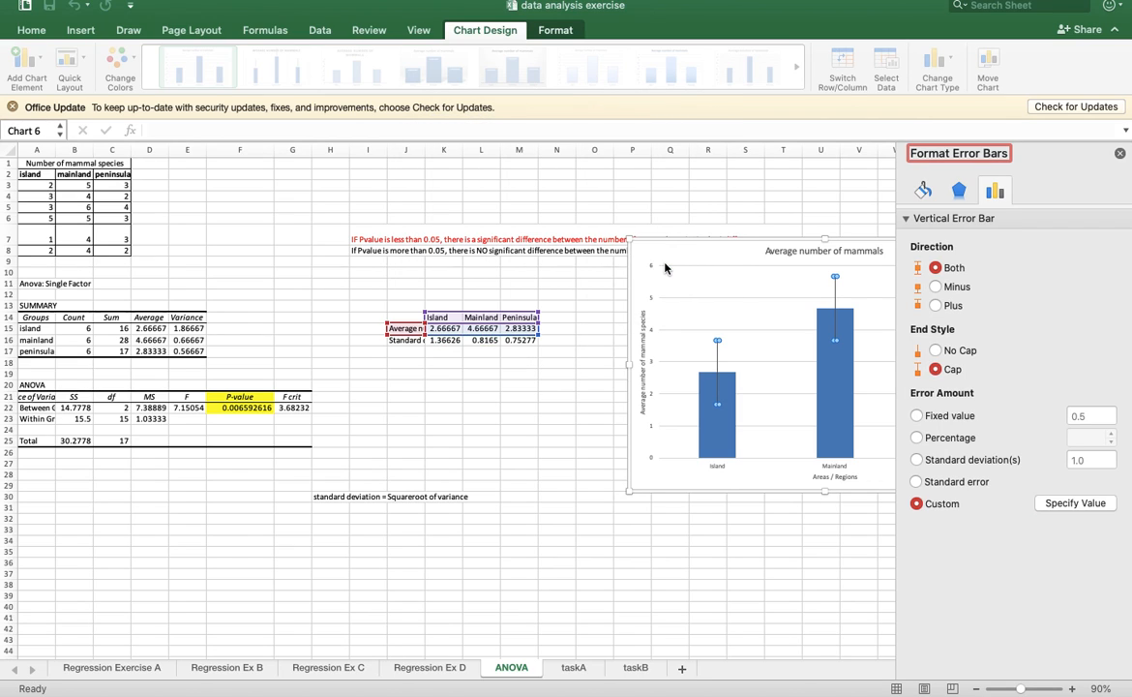
left_click(1120, 155)
- Reposition and enlarge the chart to reach about column X and row 31, and extend its title to "Average number of mammals in 3 different areas"
left_click_drag(935, 245, 767, 210)
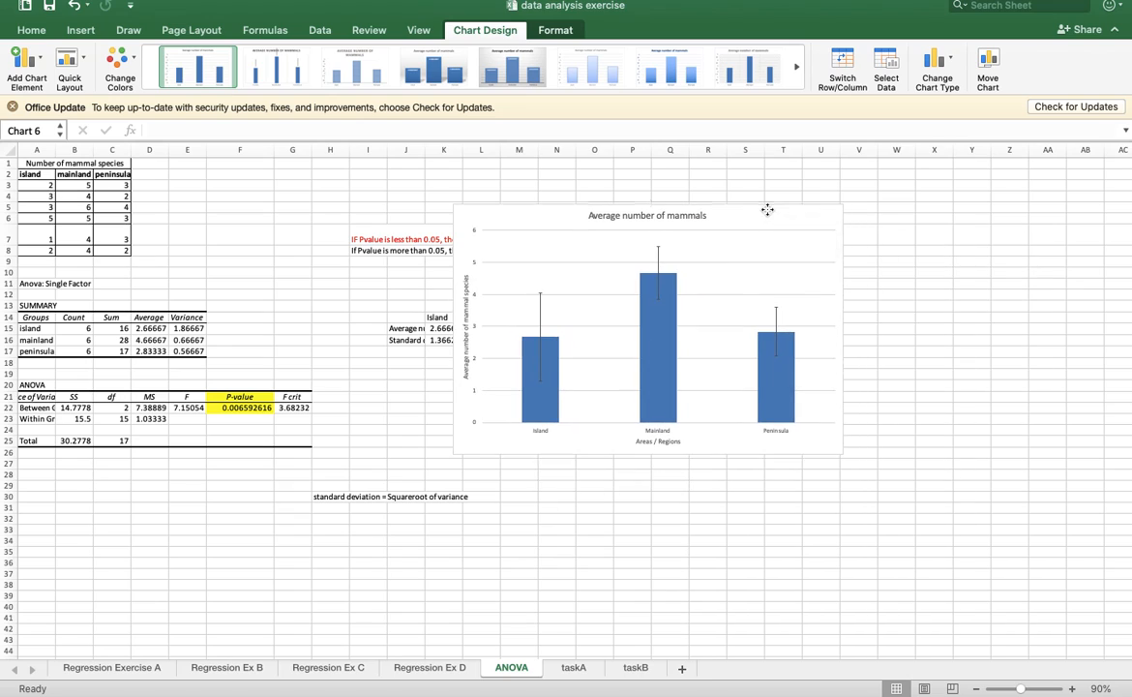
left_click_drag(846, 457, 952, 507)
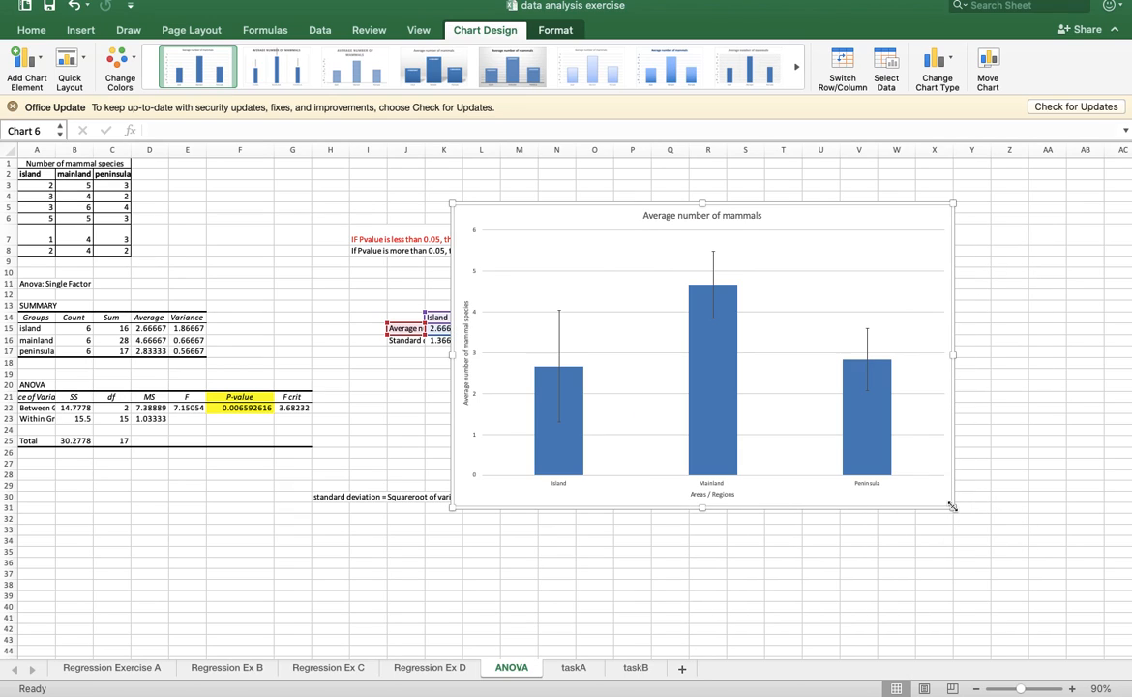
left_click(753, 216)
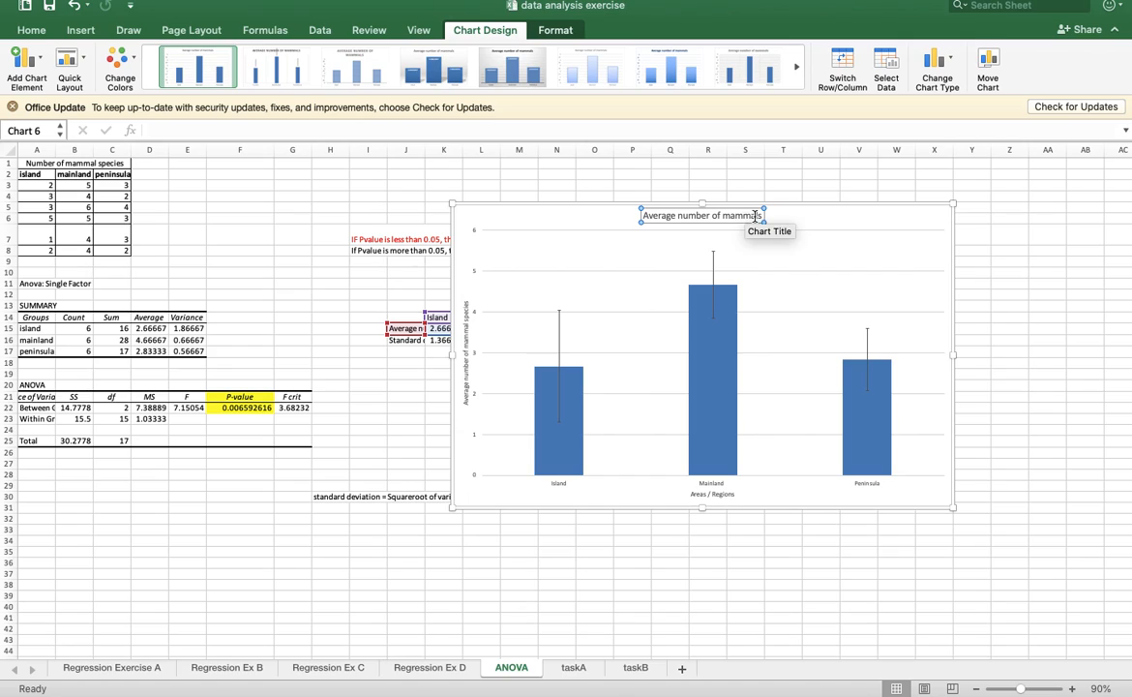
left_click(759, 215)
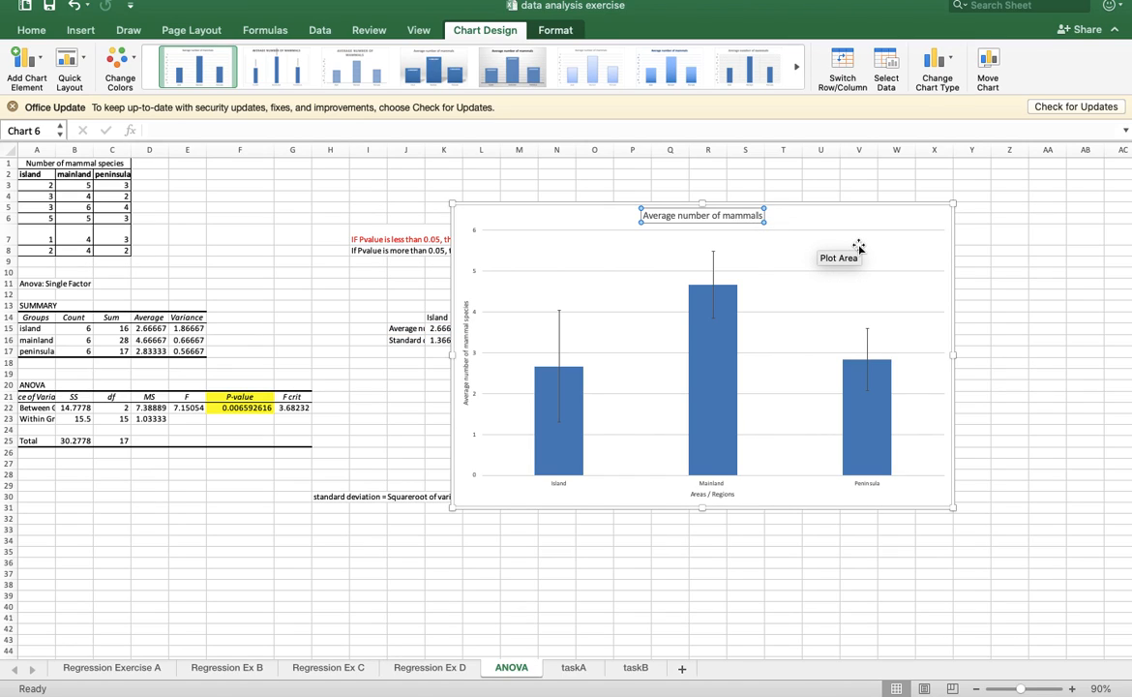
type("in 3 different areas")
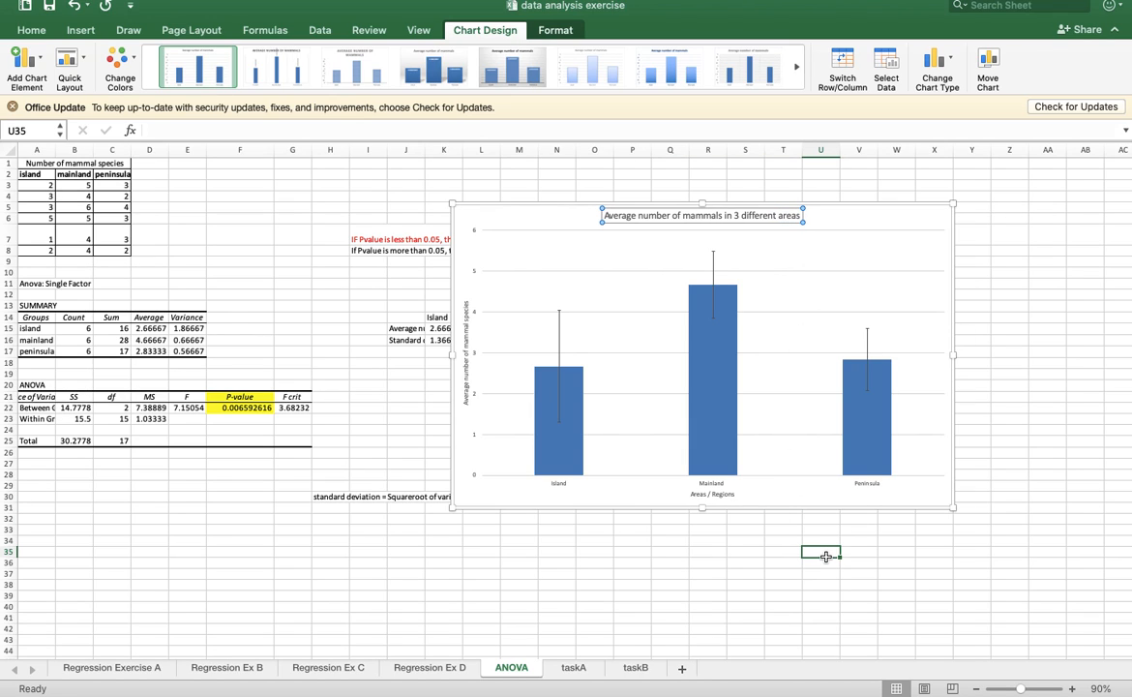
left_click(820, 552)
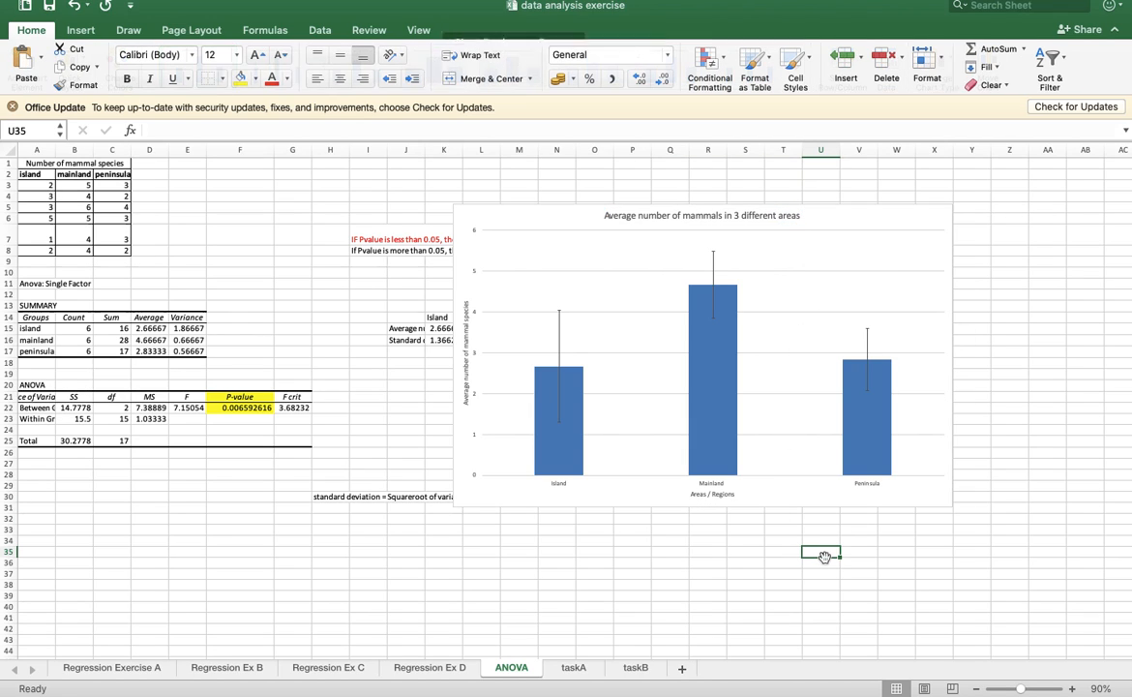
- On the taskB sheet, copy the Texture table K6:N20 and paste it below the Flavour scores at A20
left_click(635, 668)
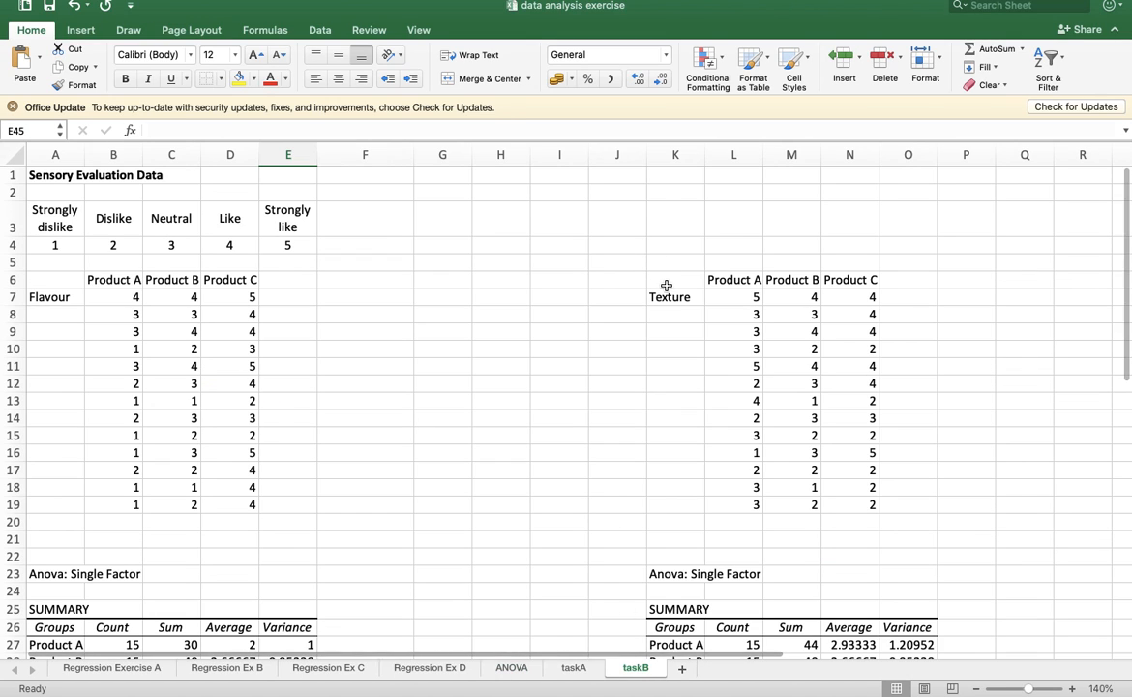
left_click_drag(666, 283, 860, 513)
key("super+c")
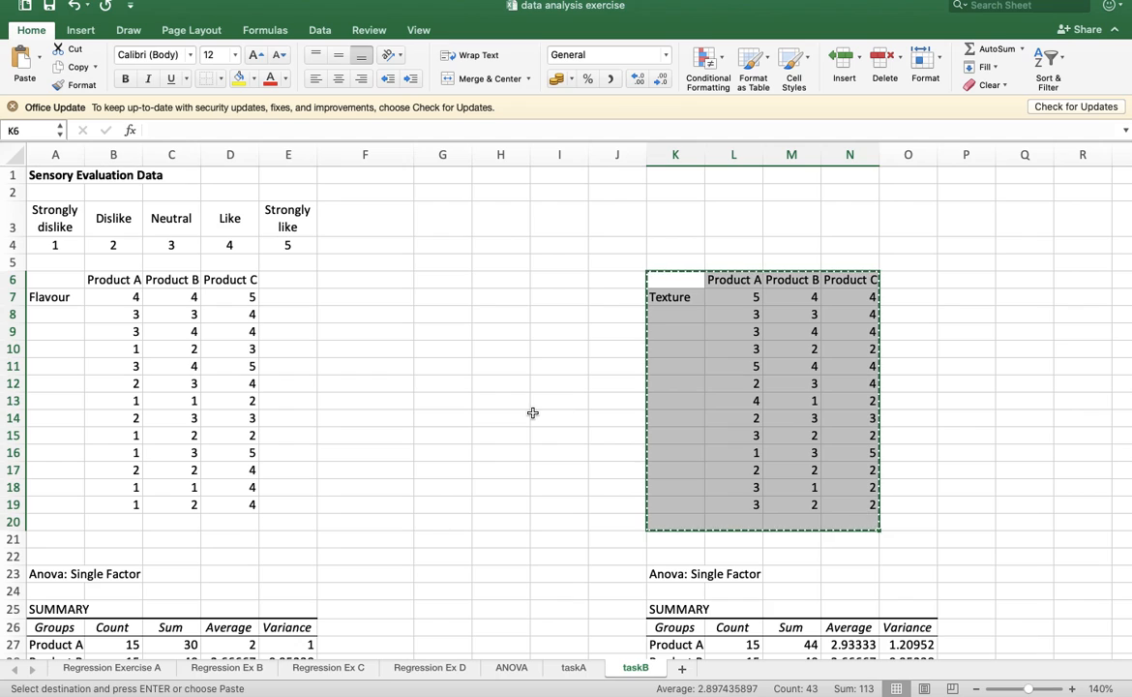
scroll(533, 412, "down", 5)
left_click(58, 329)
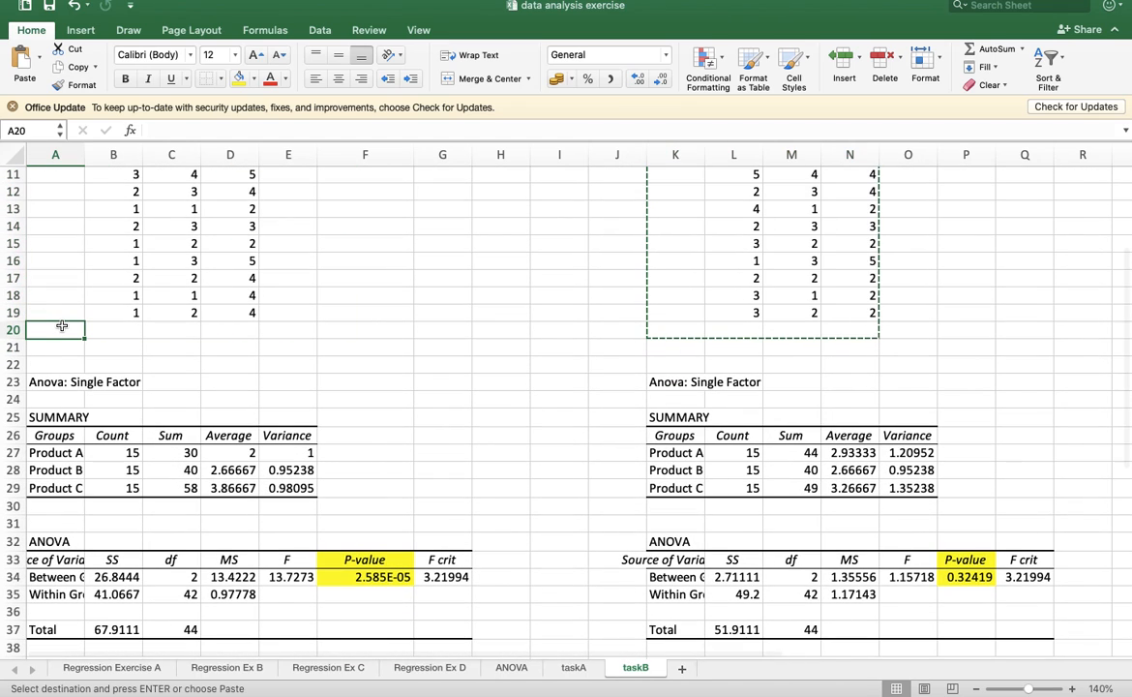
key("super+v")
scroll(450, 242, "up", 5)
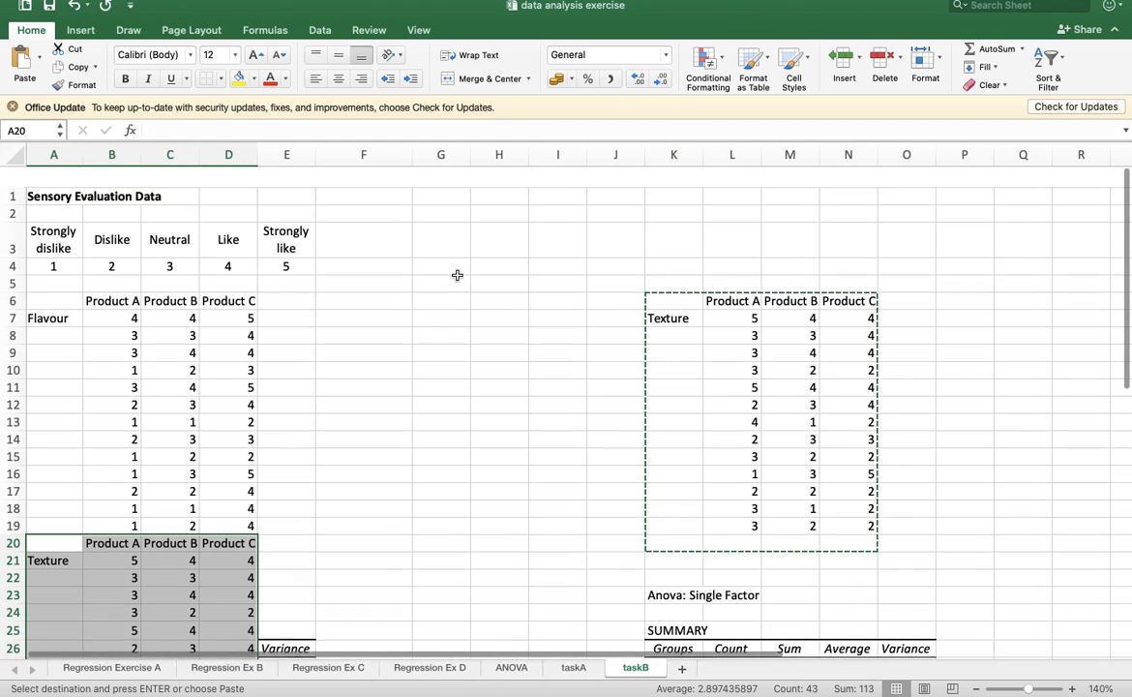
- Clear the remaining Flavour ANOVA rows and conclusion from A34:I40
left_click_drag(441, 440, 782, 678)
scroll(728, 533, "down", 10)
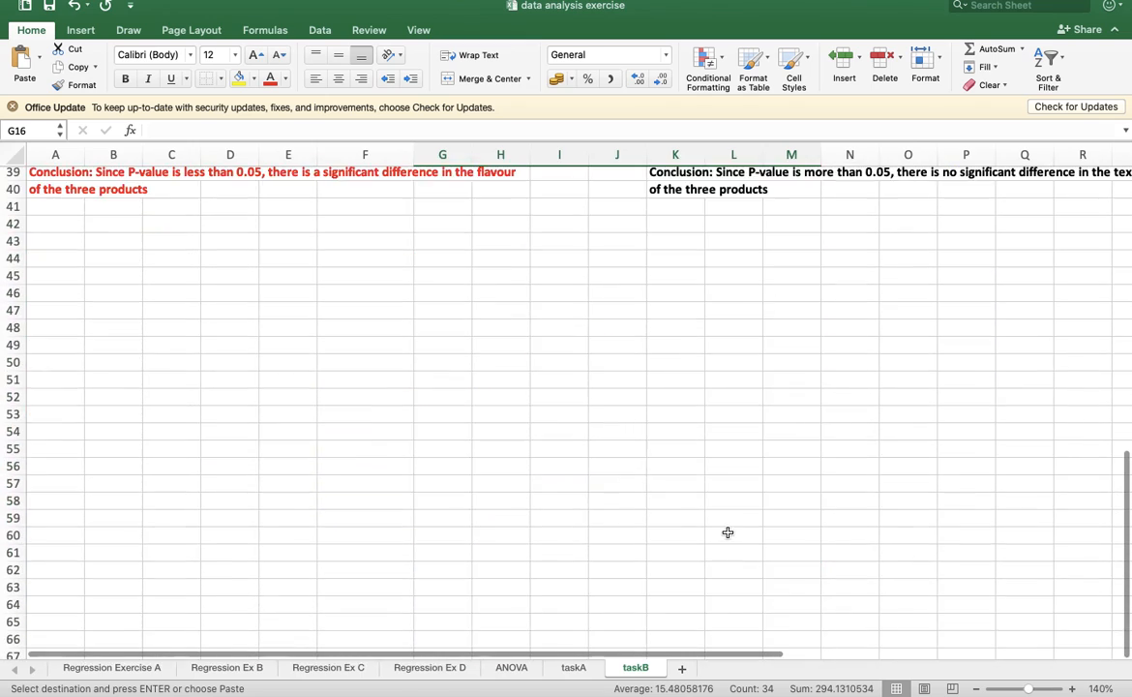
scroll(728, 533, "up", 3)
left_click(560, 338)
left_click_drag(435, 326, 50, 422)
key("Delete")
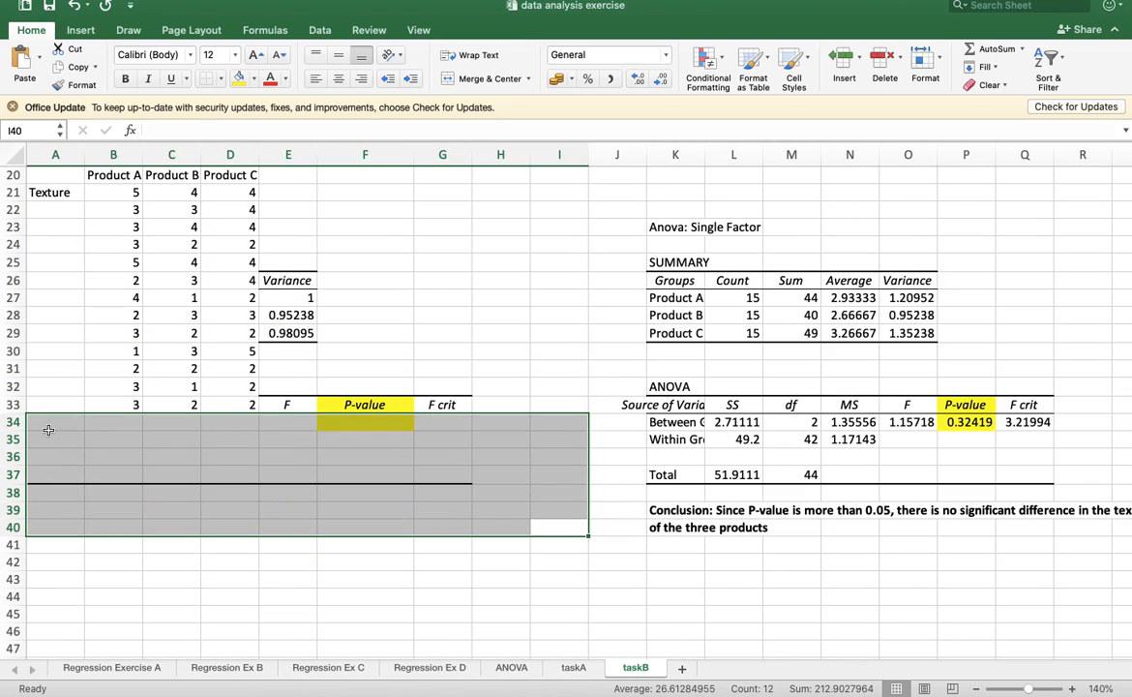
- Clear the leftover Flavour ANOVA values in E24:H37 and the original Texture scores with their ANOVA output from J5 onward
left_click_drag(304, 245, 480, 455)
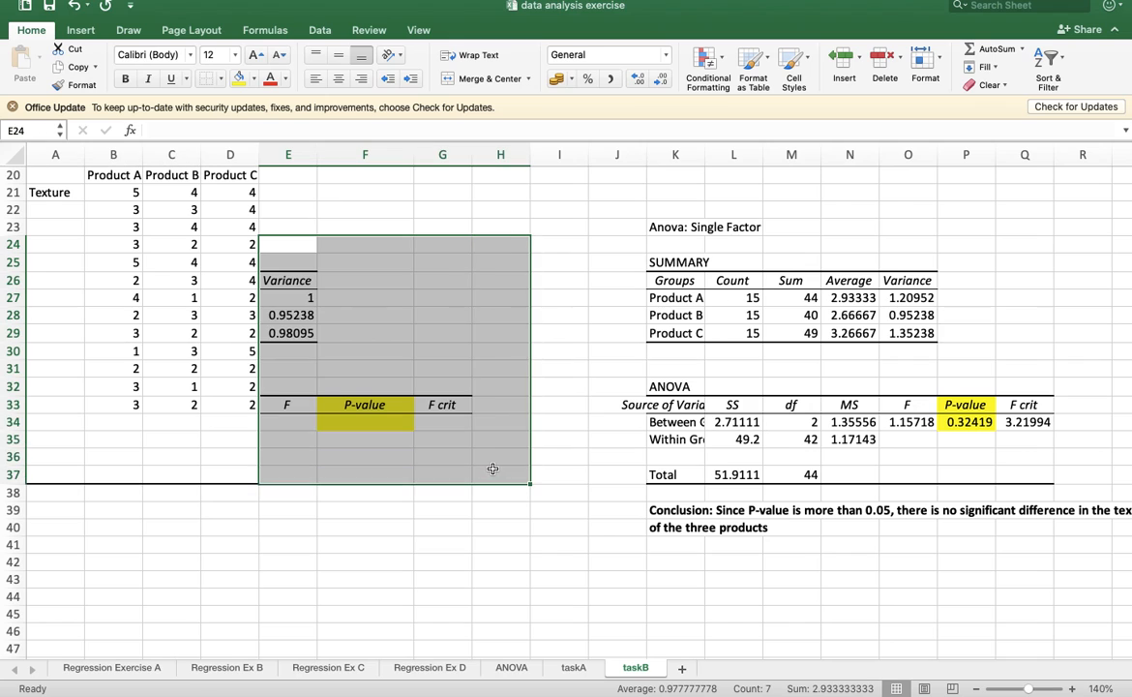
scroll(645, 383, "up", 5)
scroll(644, 383, "down", 1)
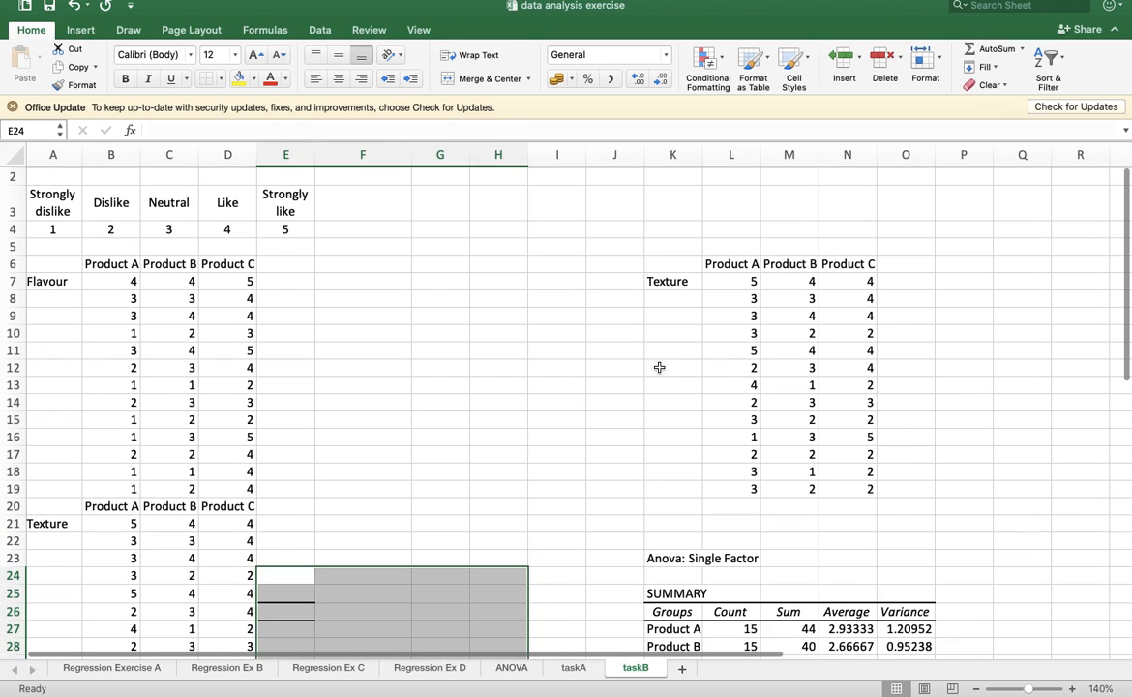
left_click_drag(637, 242, 1089, 647)
scroll(676, 563, "up", 6)
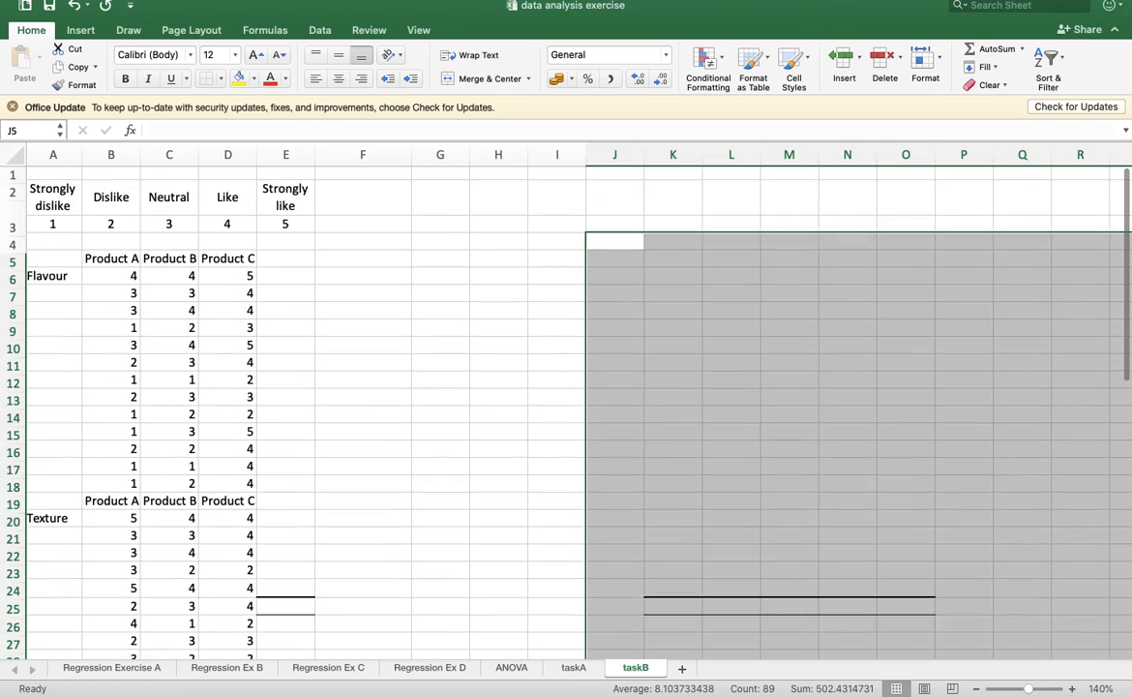
- Copy the Texture table A20:D33 and paste it beside the Flavour scores at G6
left_click_drag(97, 522, 225, 522)
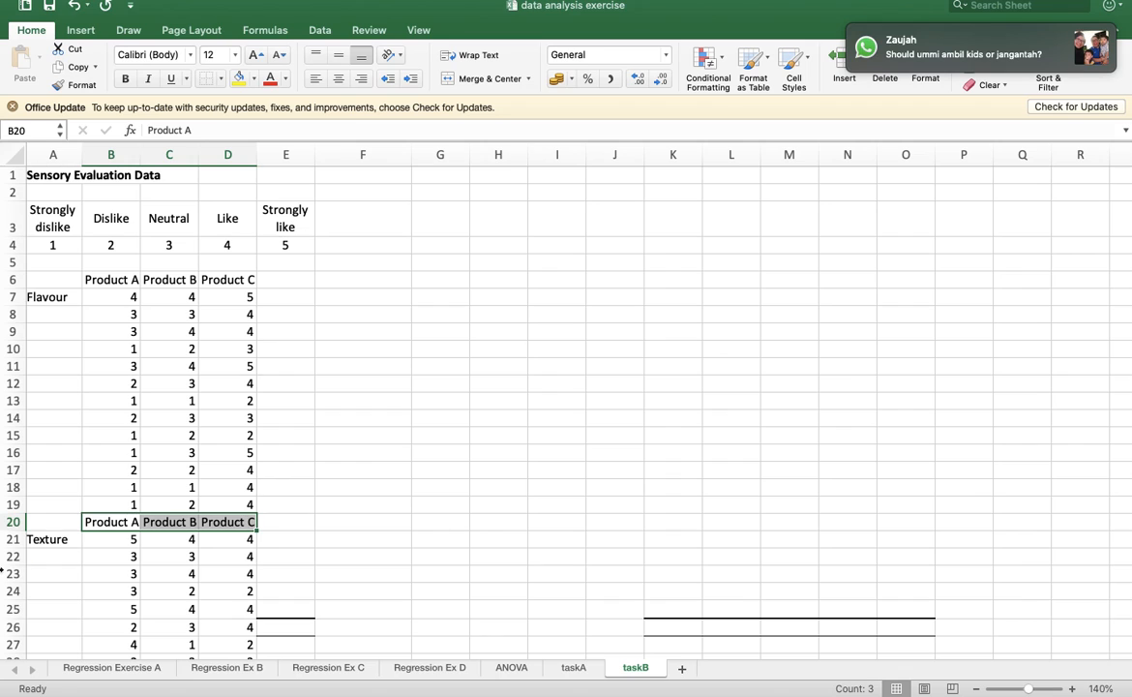
left_click_drag(63, 523, 222, 615)
key("cmd+c")
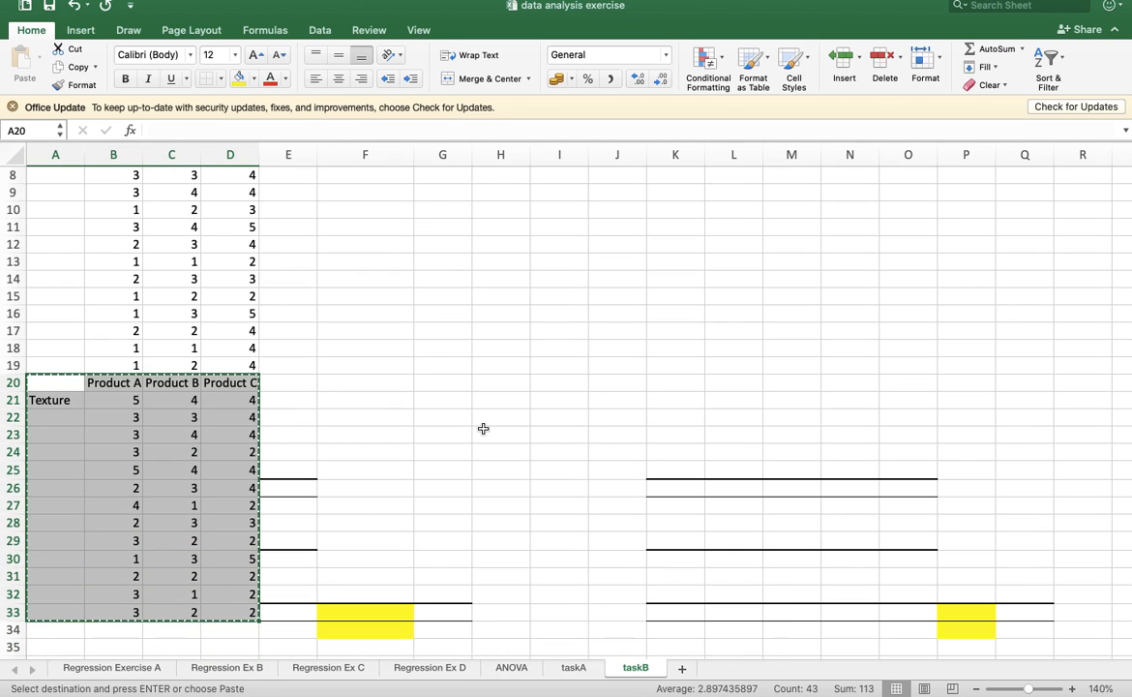
scroll(483, 428, "up", 4)
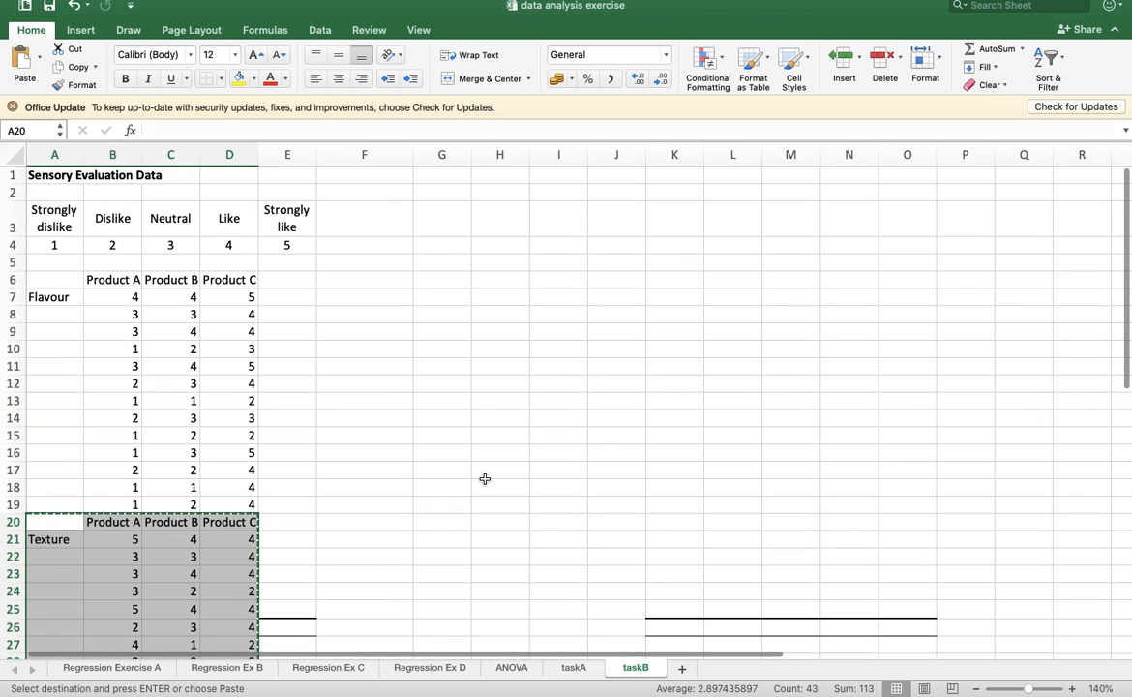
left_click(451, 283)
key("super+v")
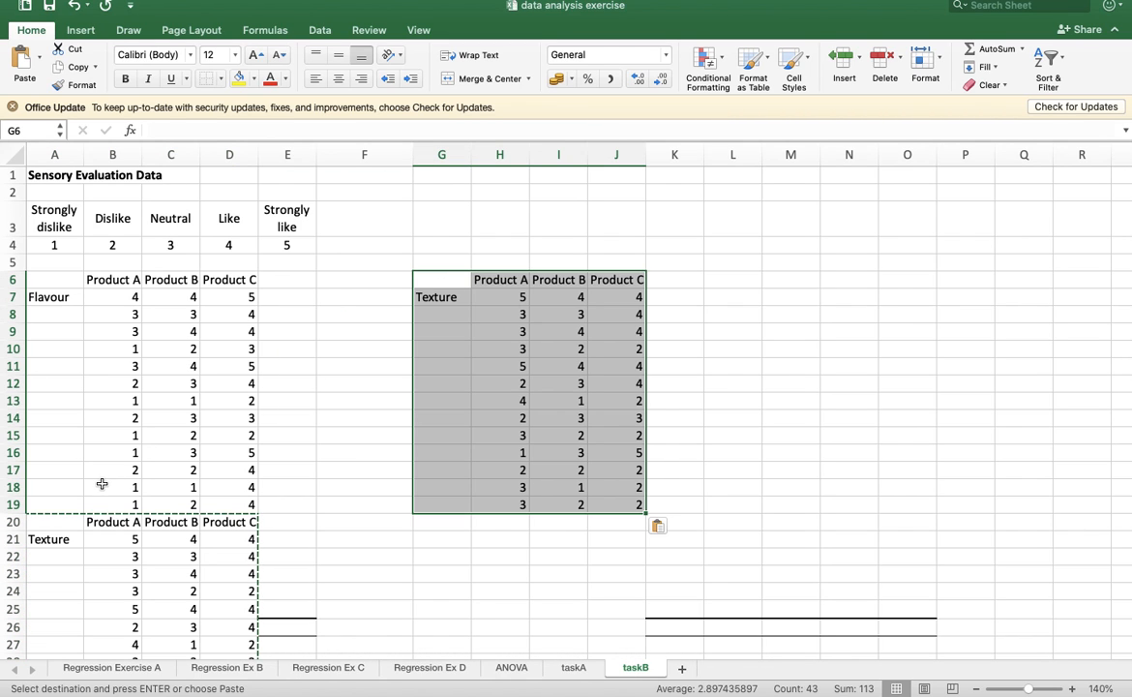
- Clear the Texture table copy below the Flavour scores in A20:D33
left_click_drag(46, 523, 248, 597)
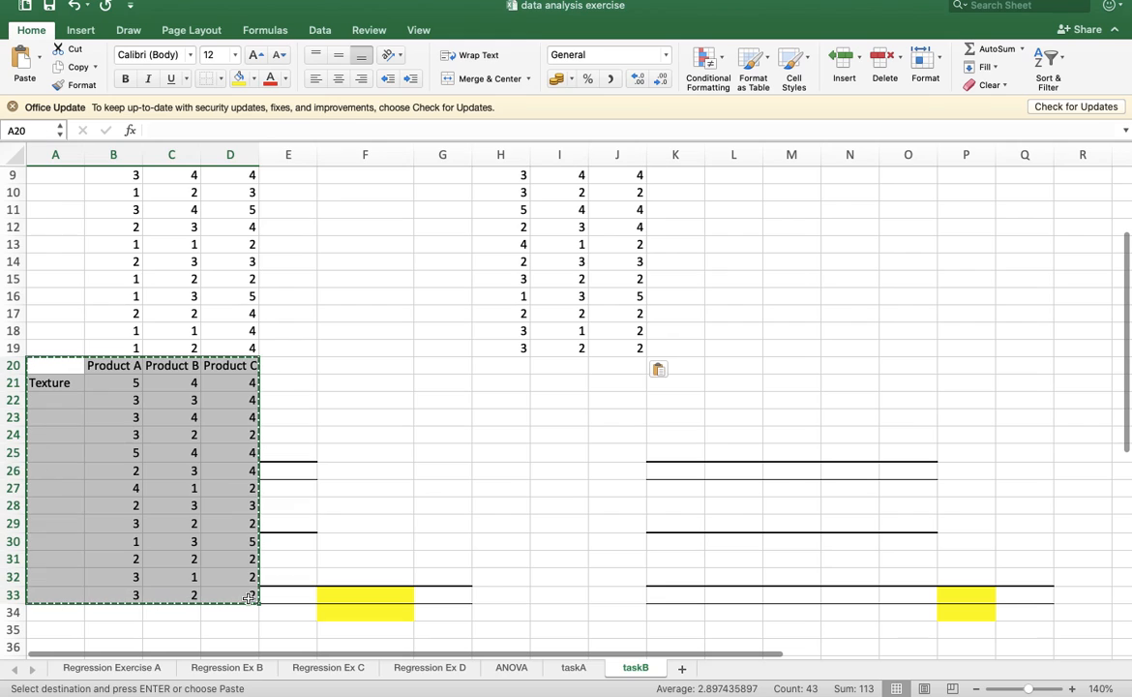
key("Delete")
scroll(222, 475, "up", 5)
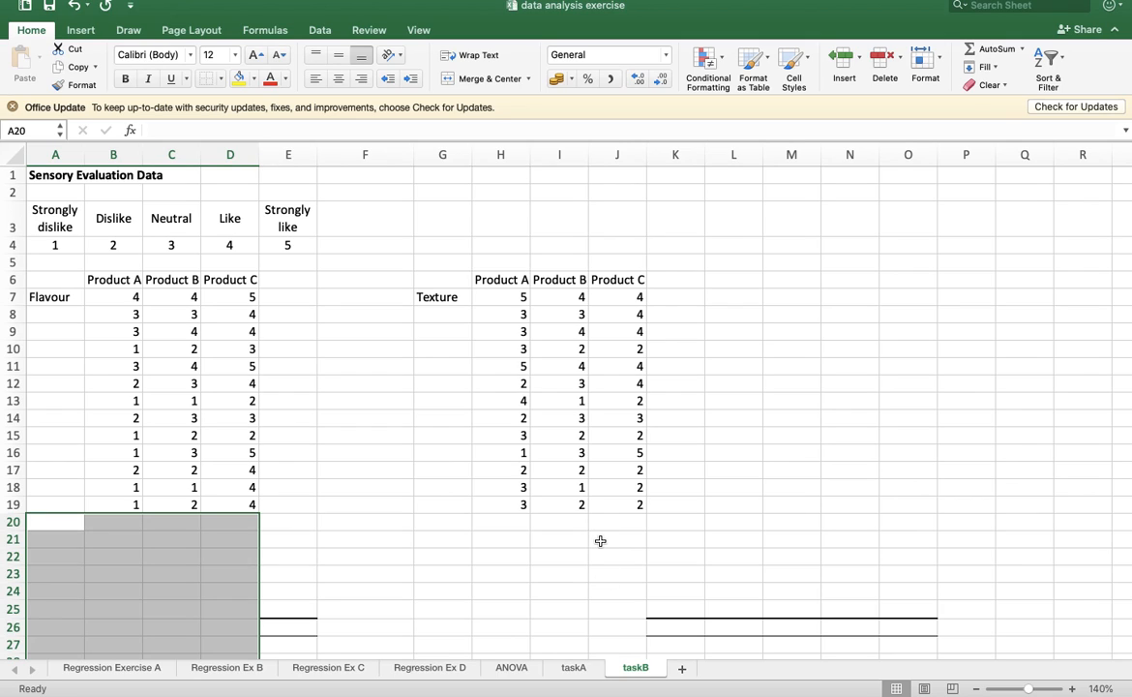
mouse_move(686, 2)
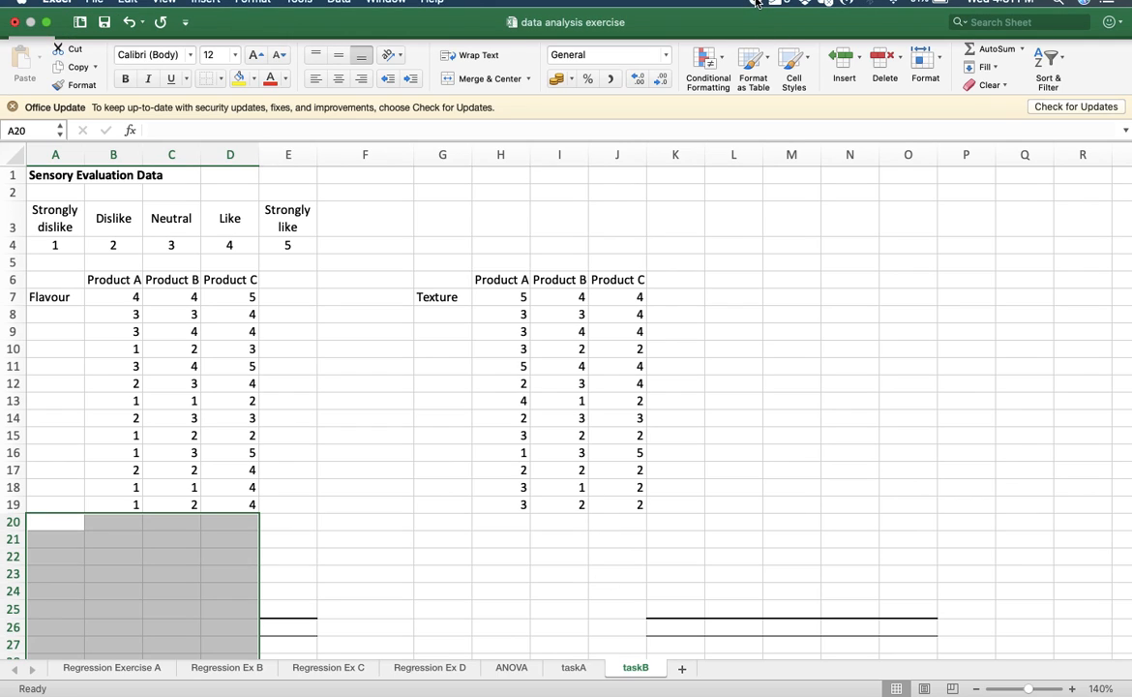